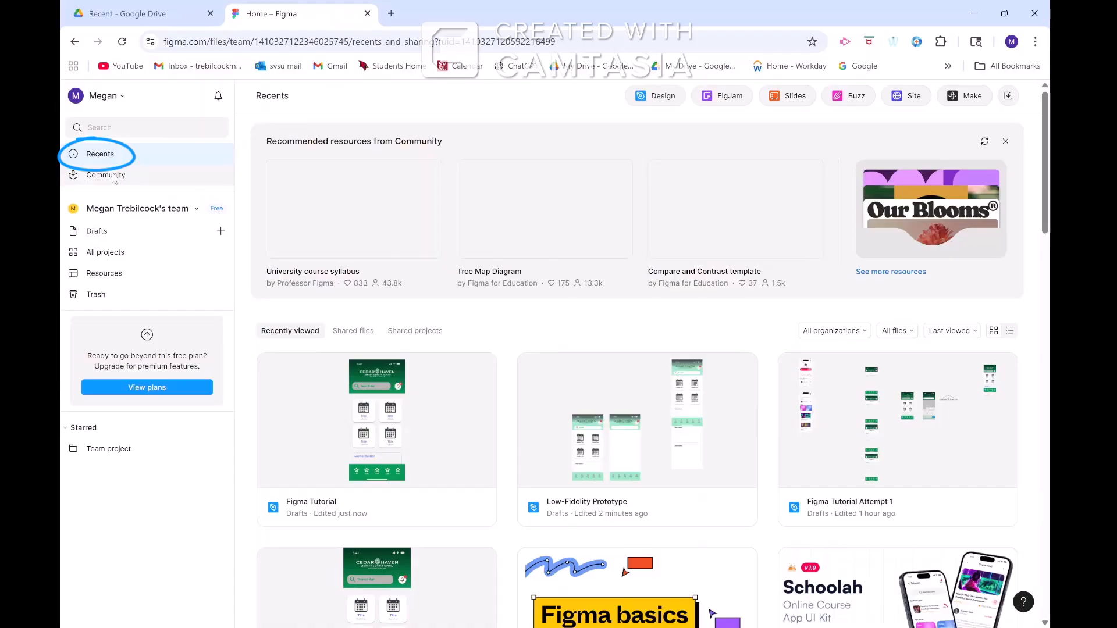
Step: Create a new design file and draw a frame about 326 × 517 on the canvas
{"action": "left_click", "coordinate": [112, 176]}
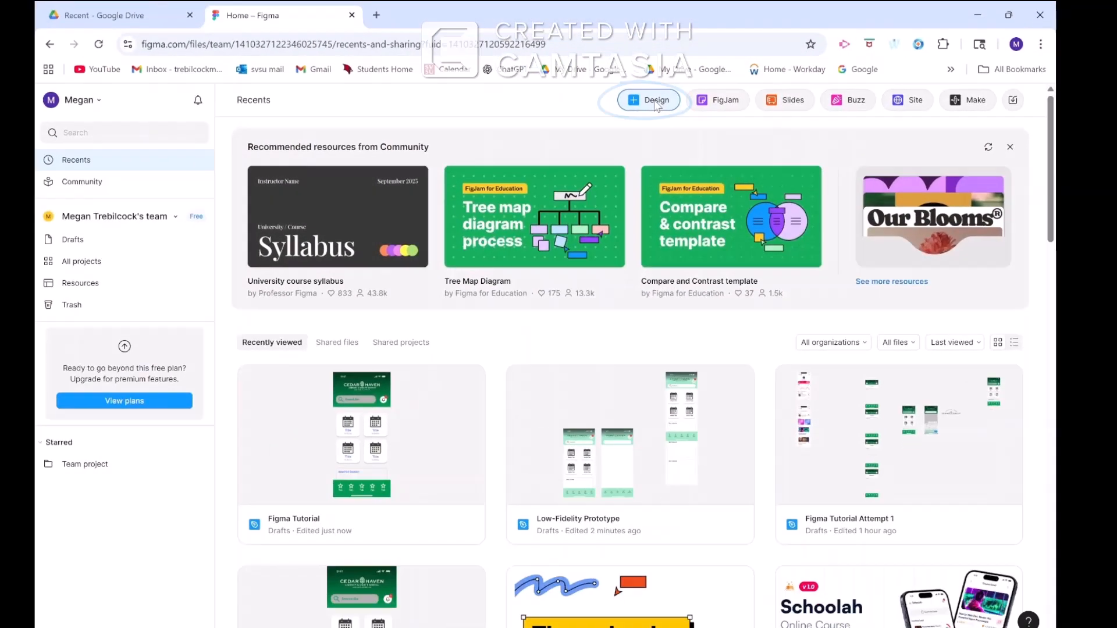
{"action": "left_click", "coordinate": [496, 200]}
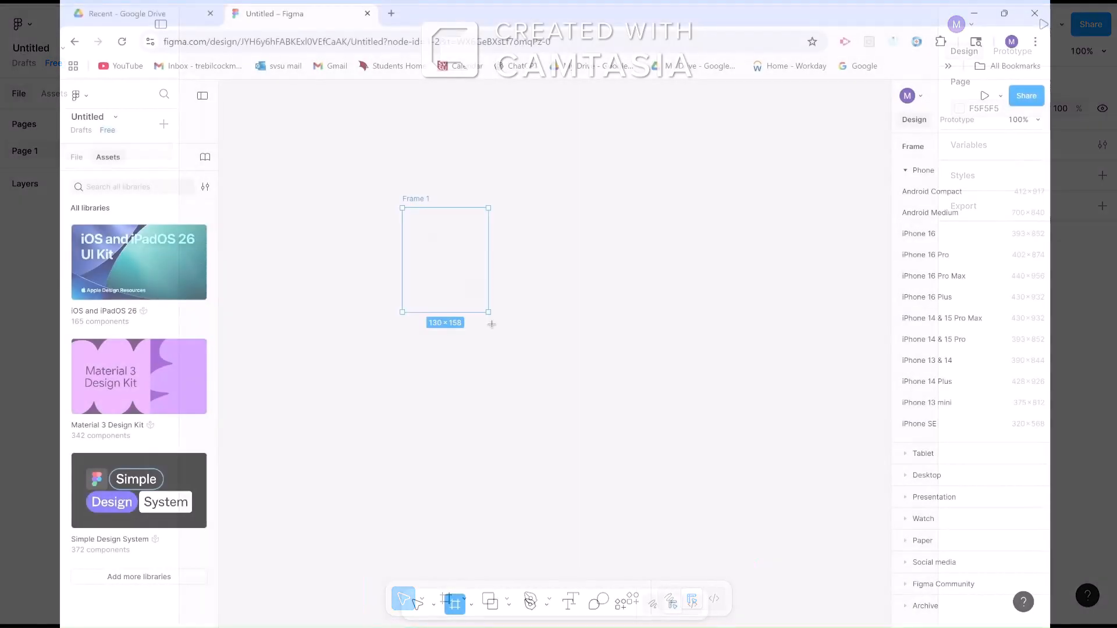
{"action": "left_click_drag", "start_coordinate": [492, 324], "coordinate": [617, 549]}
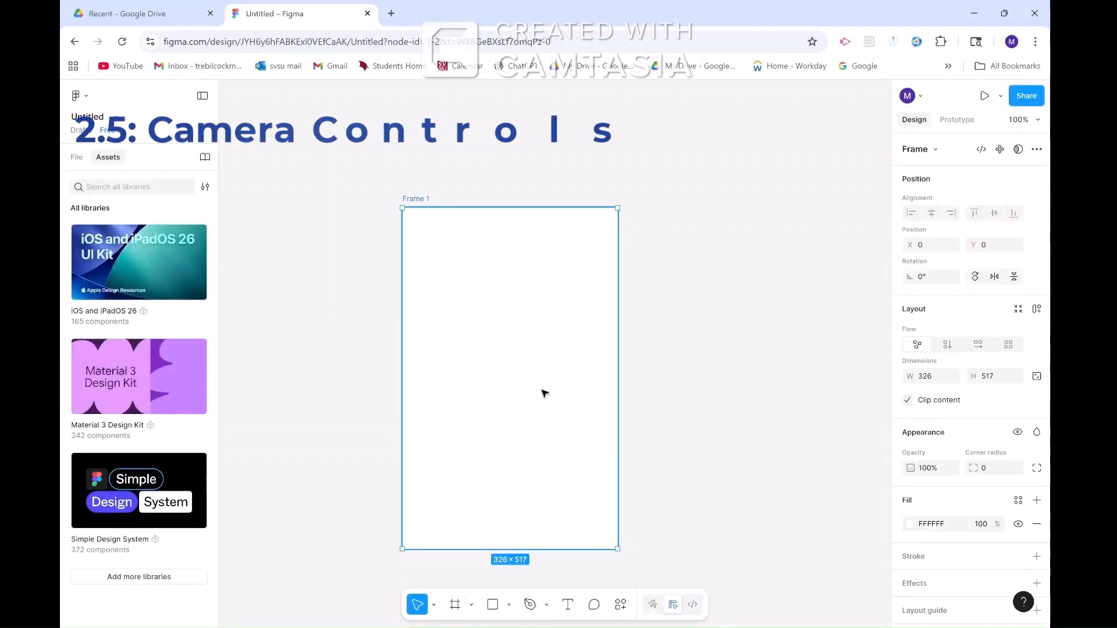
Step: Pan the canvas around the drawn frame with the Hand tool
{"action": "key", "text": "h"}
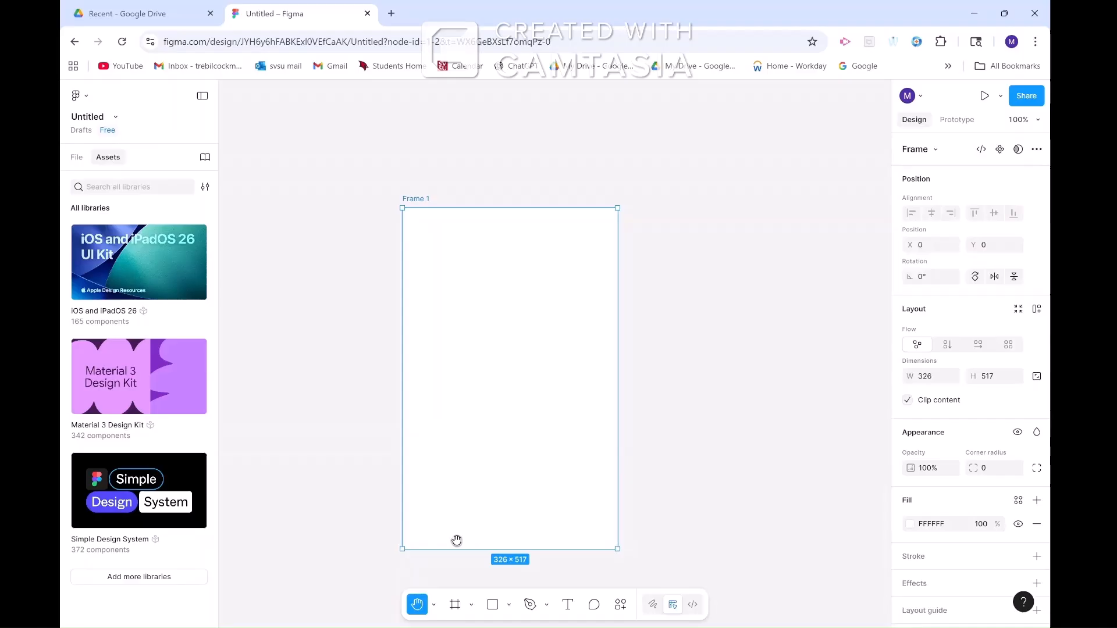
{"action": "left_click", "coordinate": [436, 608]}
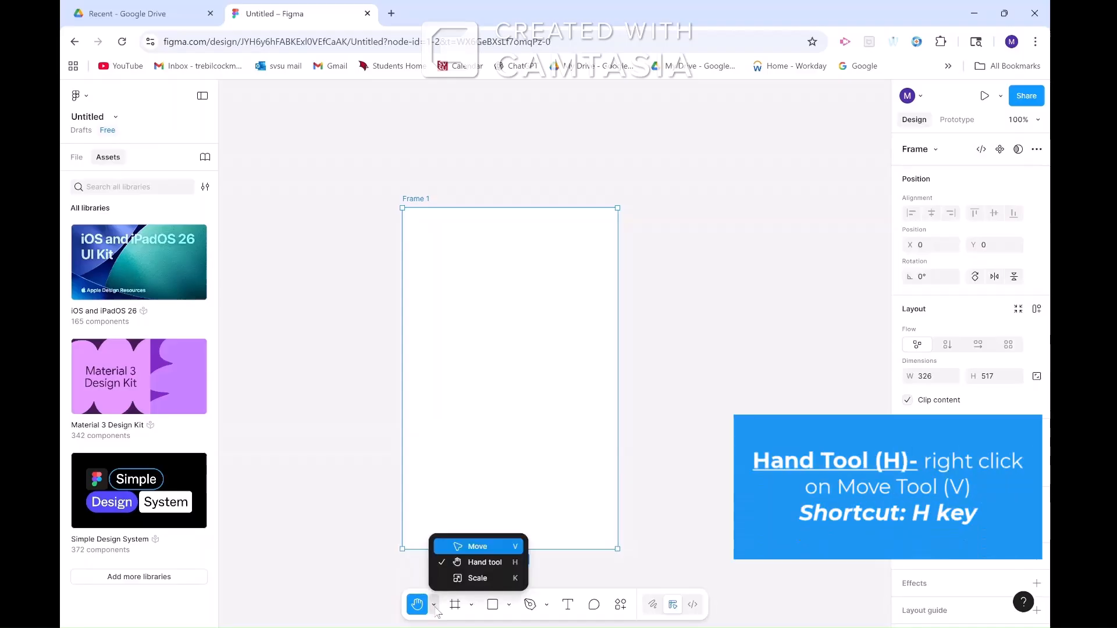
{"action": "left_click", "coordinate": [472, 561]}
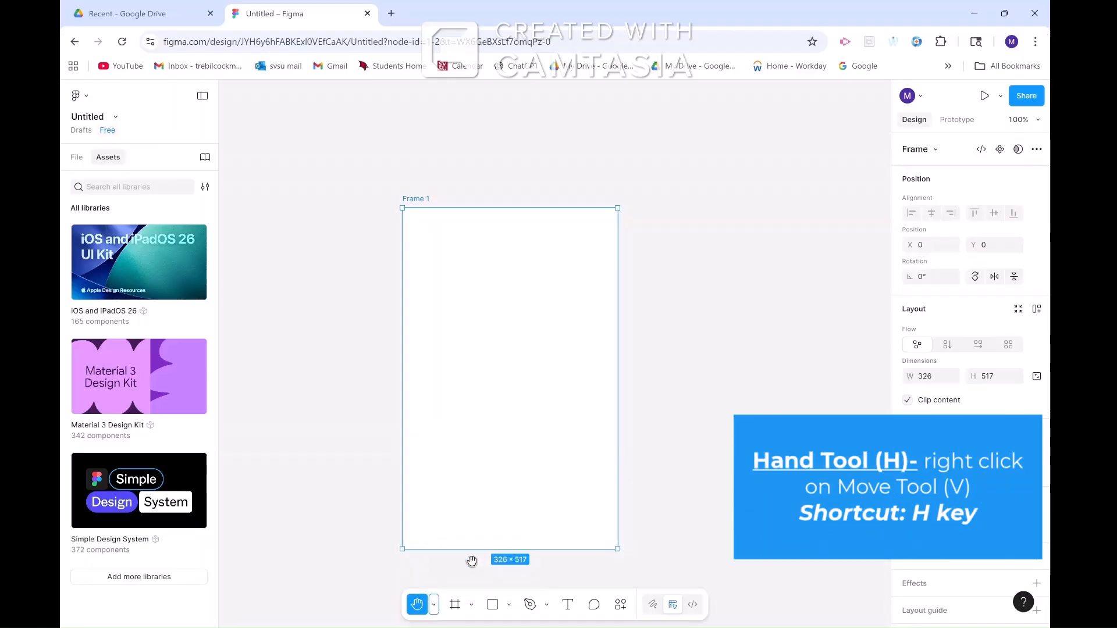
{"action": "left_click_drag", "start_coordinate": [526, 414], "coordinate": [560, 307]}
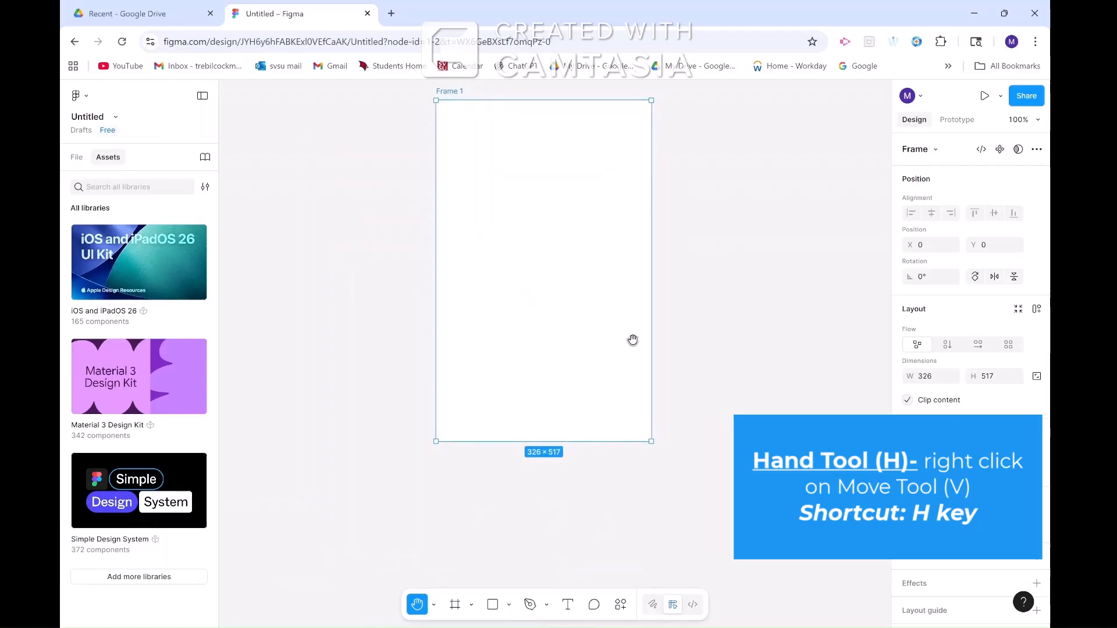
Step: Fit the whole frame in view, zooming out and back in to inspect it
{"action": "key", "text": "shift+1"}
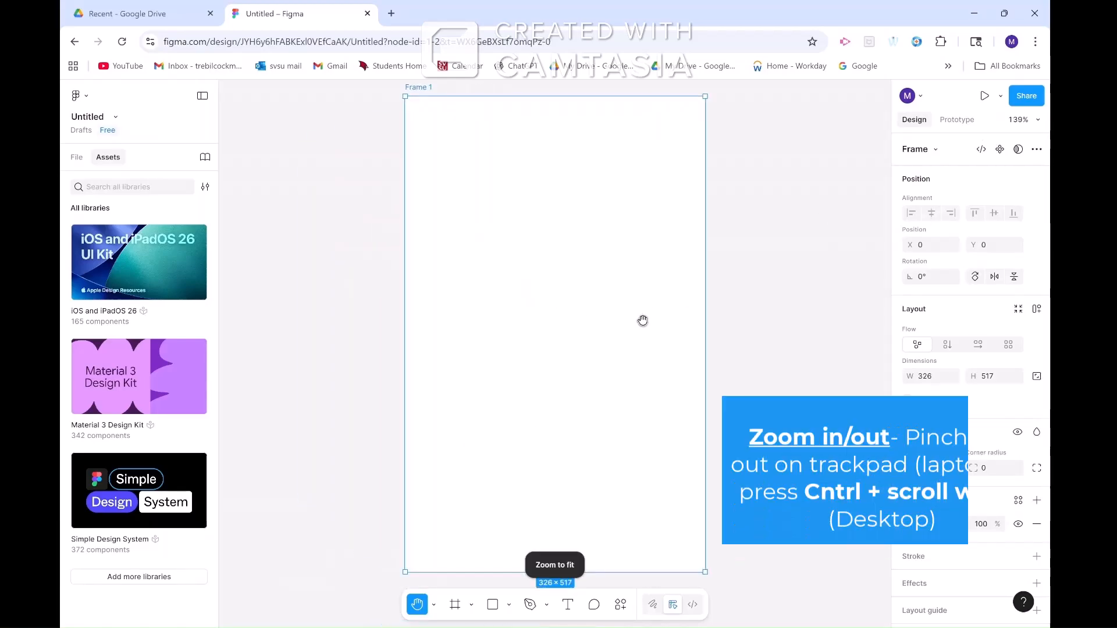
{"action": "scroll", "coordinate": [640, 309], "scroll_direction": "down", "scroll_amount": 5}
{"action": "scroll", "coordinate": [636, 296], "scroll_direction": "up", "scroll_amount": 3}
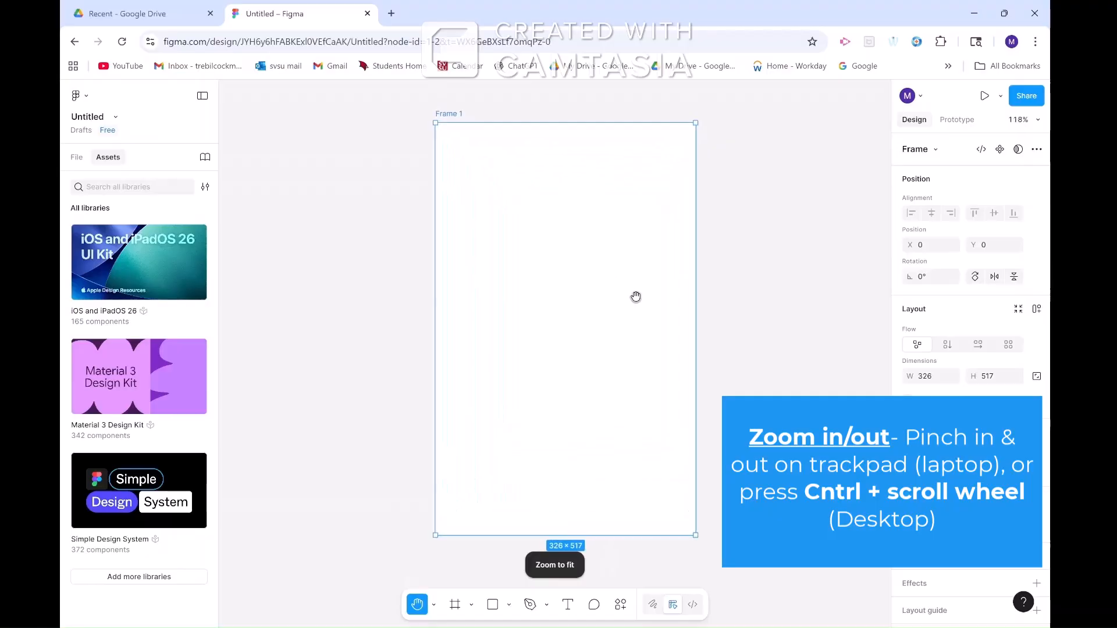
{"action": "scroll", "coordinate": [636, 297], "scroll_direction": "up", "scroll_amount": 3}
{"action": "scroll", "coordinate": [636, 297], "scroll_direction": "down", "scroll_amount": 5}
{"action": "scroll", "coordinate": [636, 296], "scroll_direction": "up", "scroll_amount": 3}
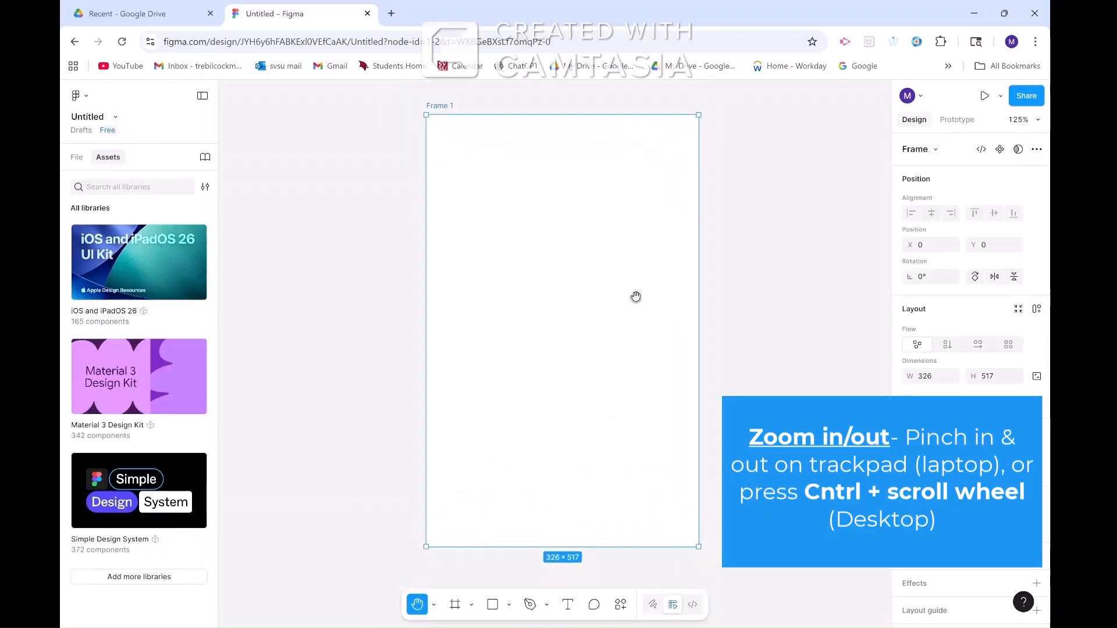
{"action": "scroll", "coordinate": [637, 297], "scroll_direction": "up", "scroll_amount": 1}
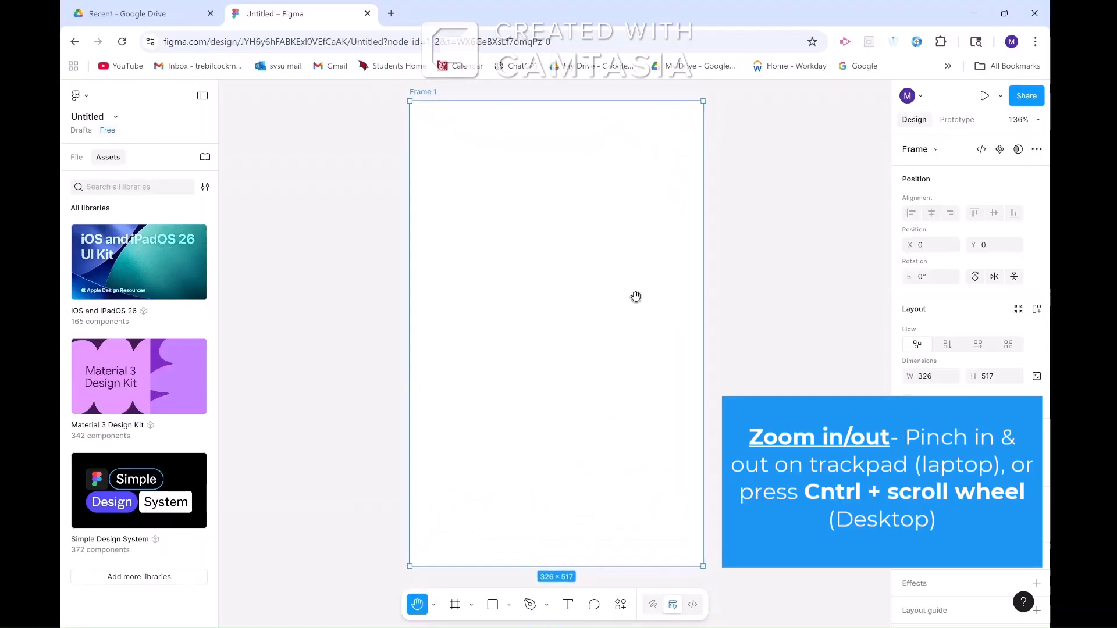
Step: Rename the design file as "Figma Tutoria" and return to the file browser
{"action": "left_click", "coordinate": [77, 157]}
{"action": "left_click", "coordinate": [116, 117]}
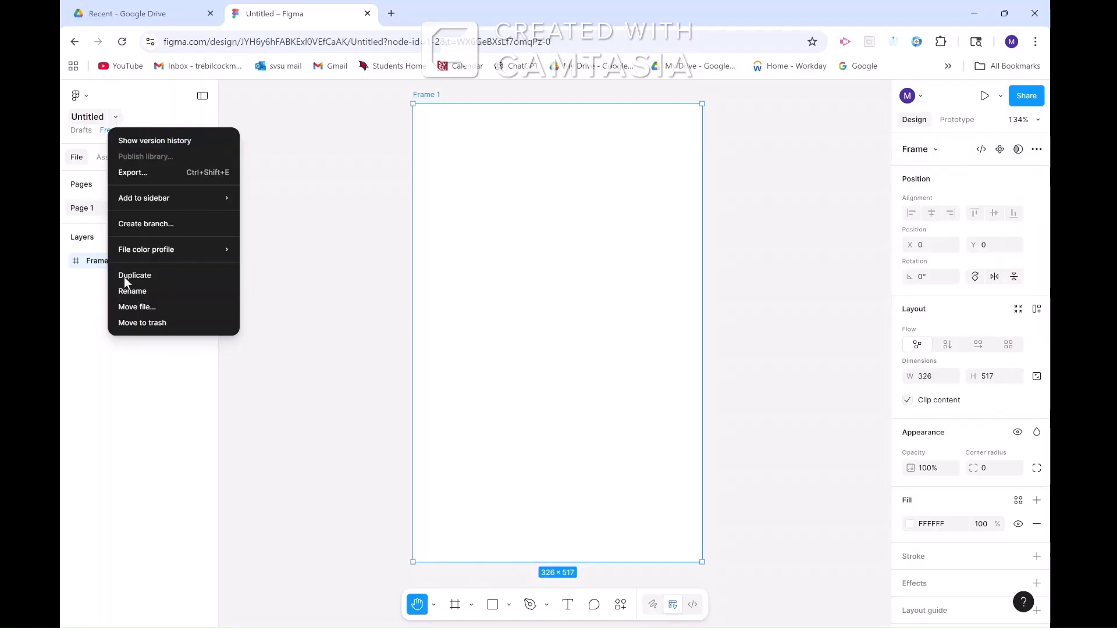
{"action": "left_click", "coordinate": [128, 295]}
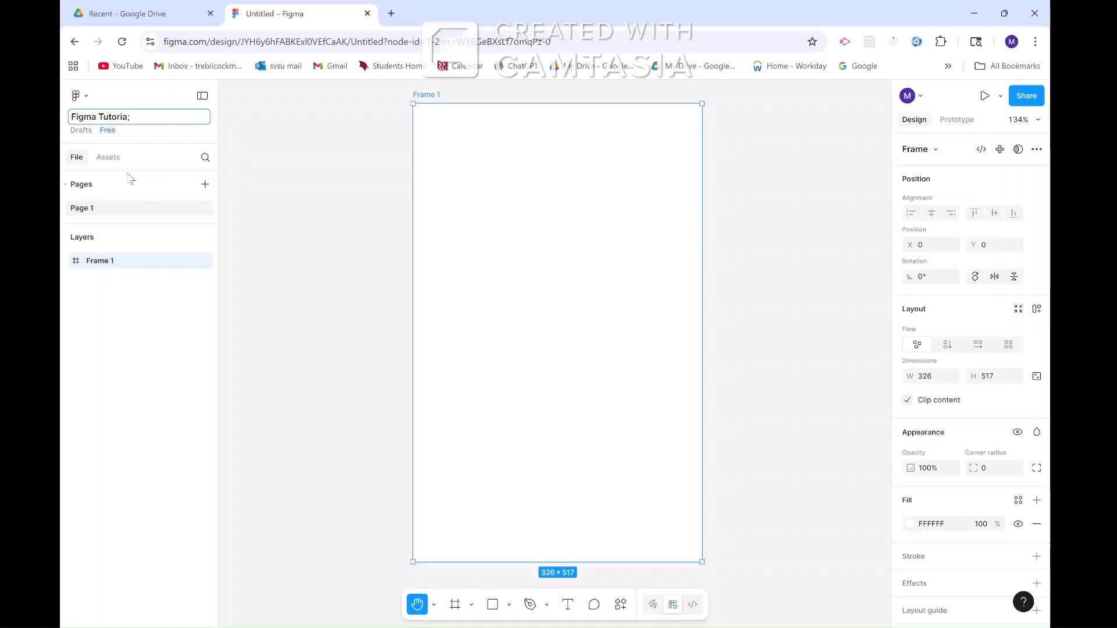
{"action": "key", "text": "Return"}
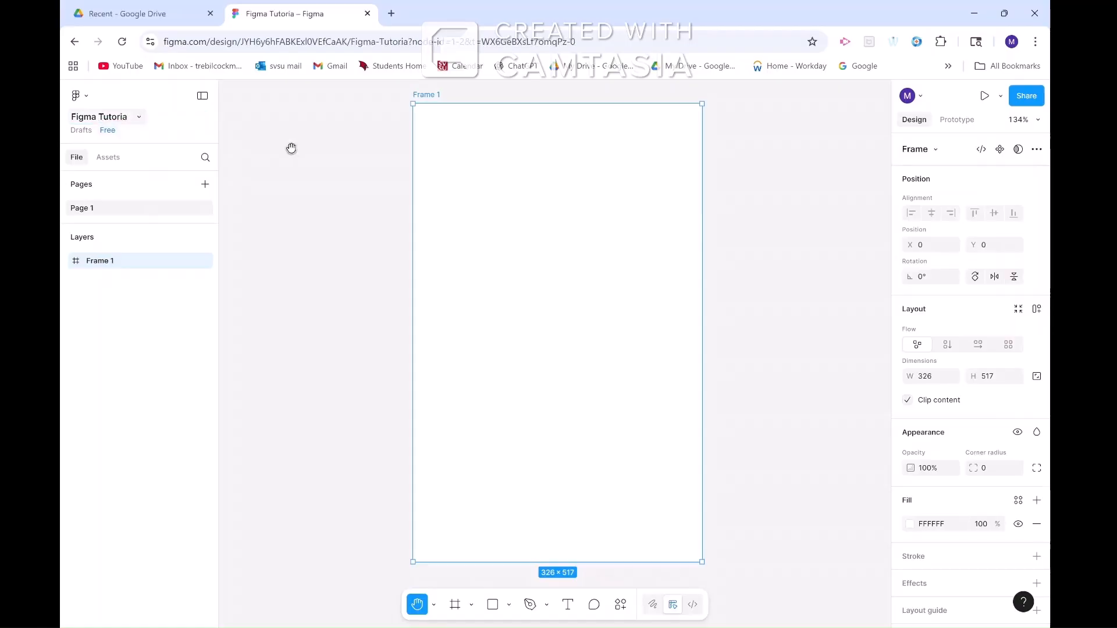
{"action": "left_click", "coordinate": [79, 96]}
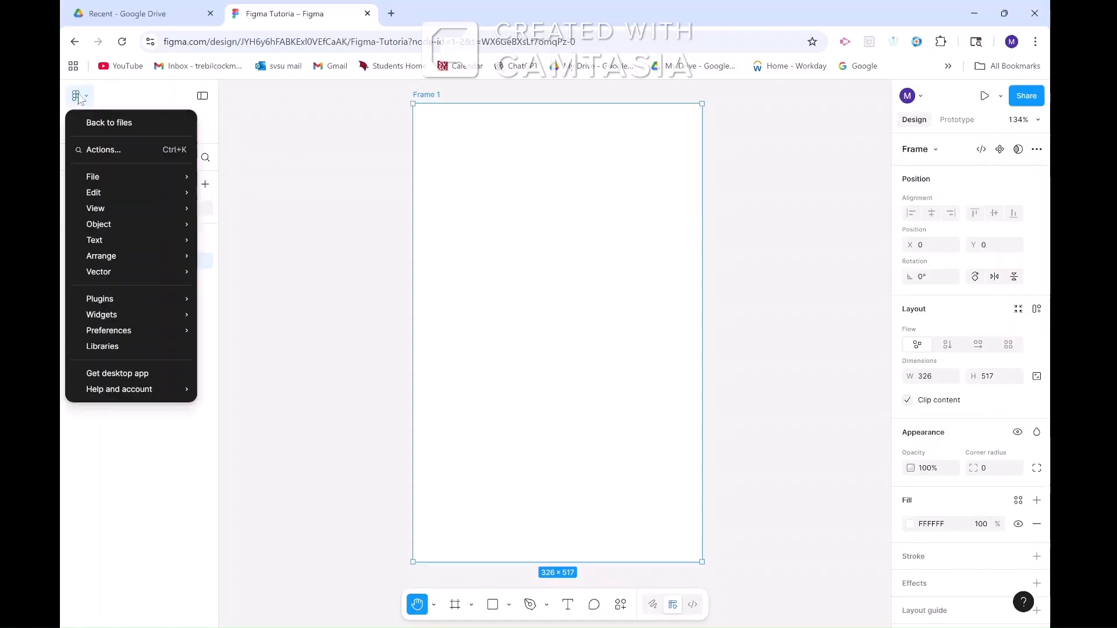
{"action": "left_click", "coordinate": [102, 126]}
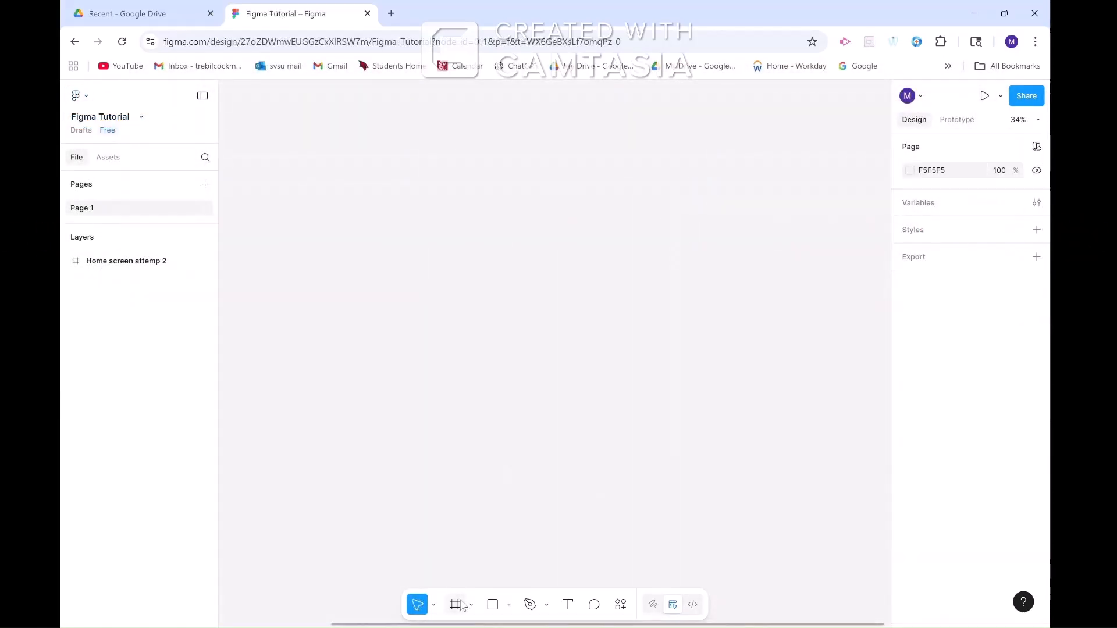
Step: Add a phone frame to the Figma Tutorial file using the iPhone 16 preset, 393 × 852
{"action": "left_click", "coordinate": [457, 604]}
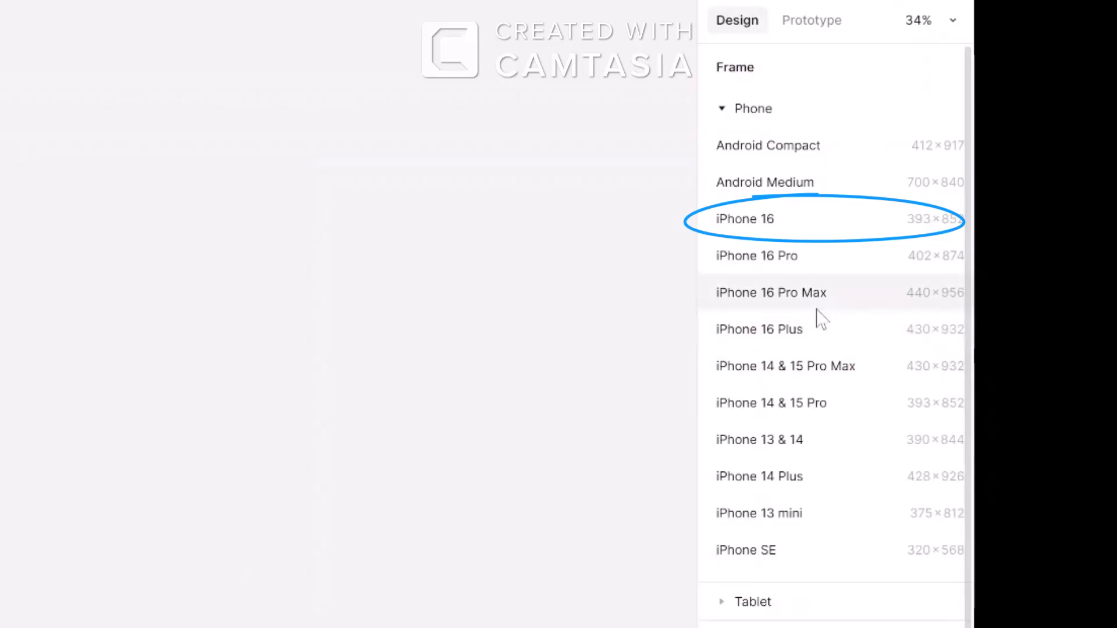
{"action": "left_click", "coordinate": [777, 224]}
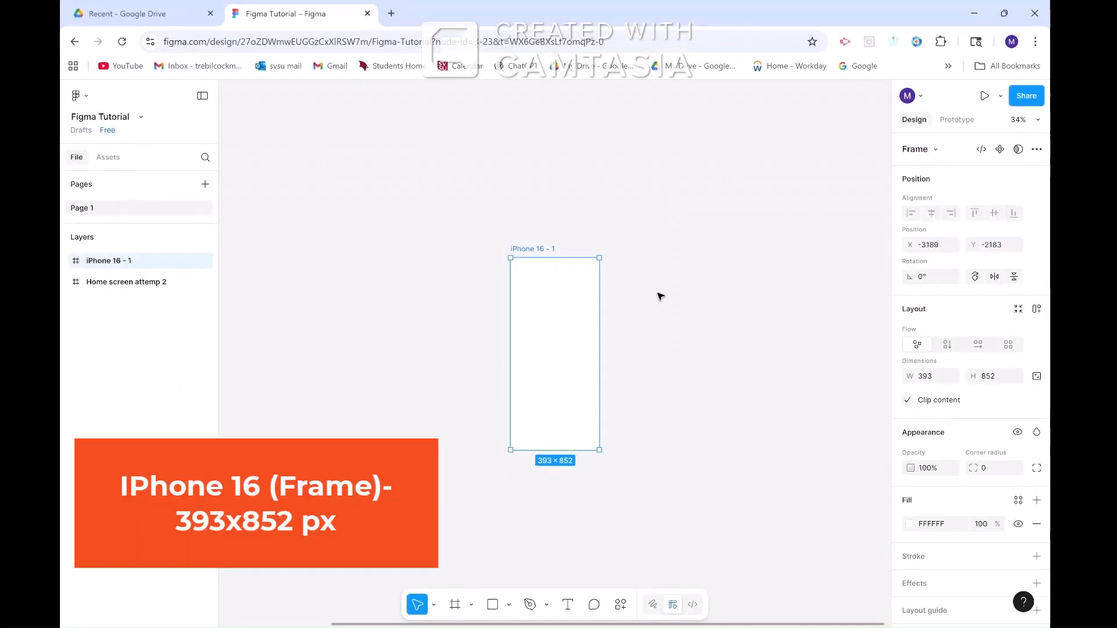
{"action": "scroll", "coordinate": [659, 296], "scroll_direction": "up", "scroll_amount": 5}
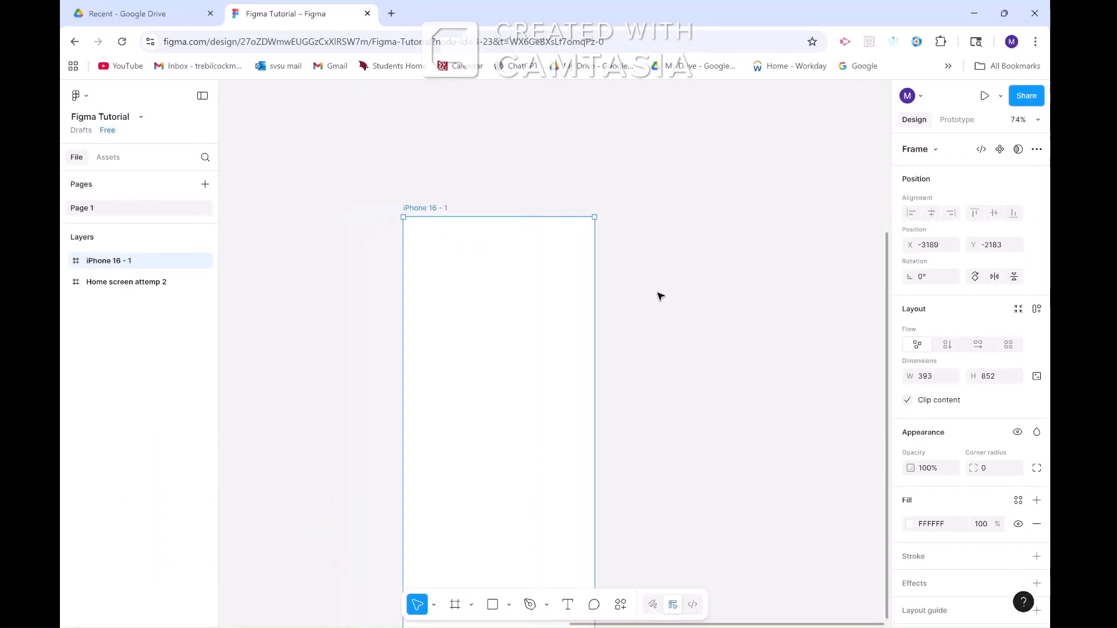
{"action": "scroll", "coordinate": [660, 296], "scroll_direction": "down", "scroll_amount": 2}
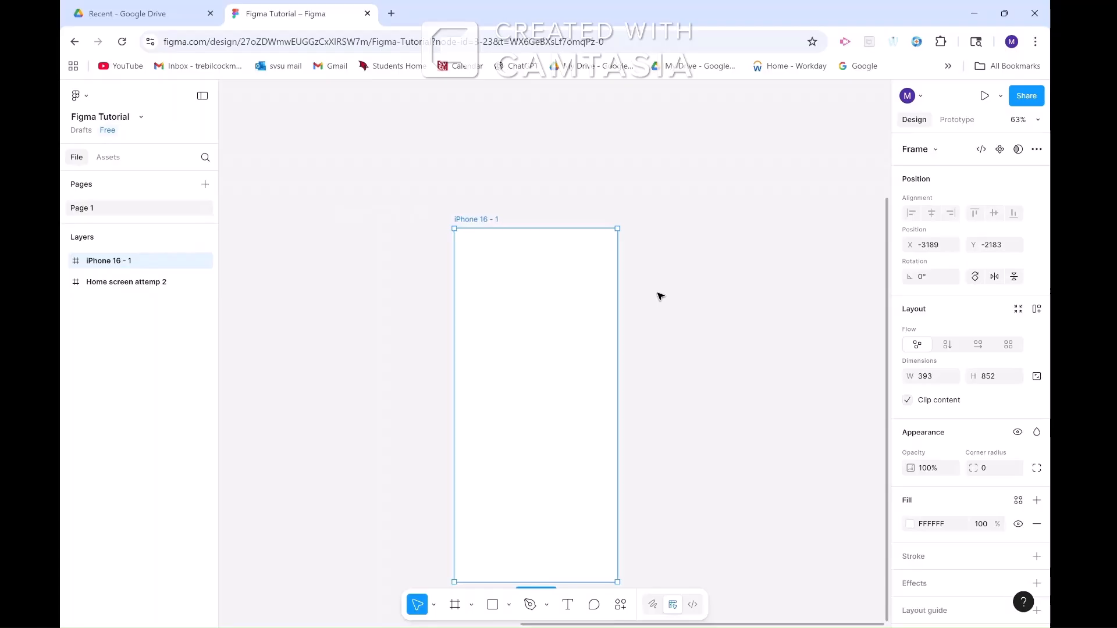
{"action": "scroll", "coordinate": [660, 296], "scroll_direction": "down", "scroll_amount": 2}
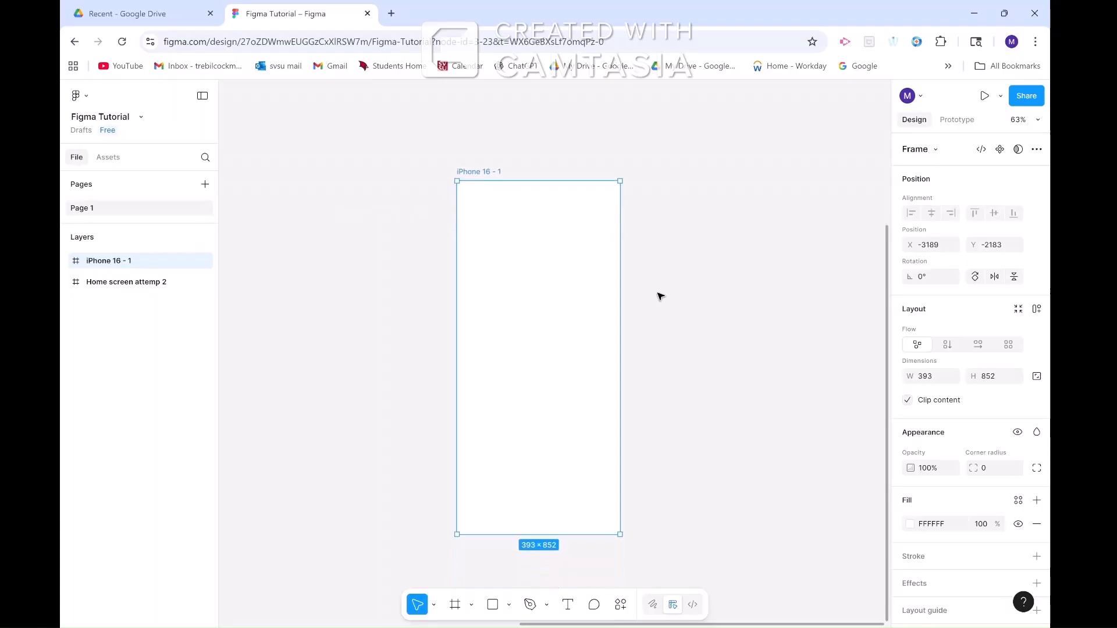
Step: Rename the iPhone 16 frame as "Home Screen"
{"action": "right_click", "coordinate": [108, 261]}
{"action": "left_click", "coordinate": [142, 362]}
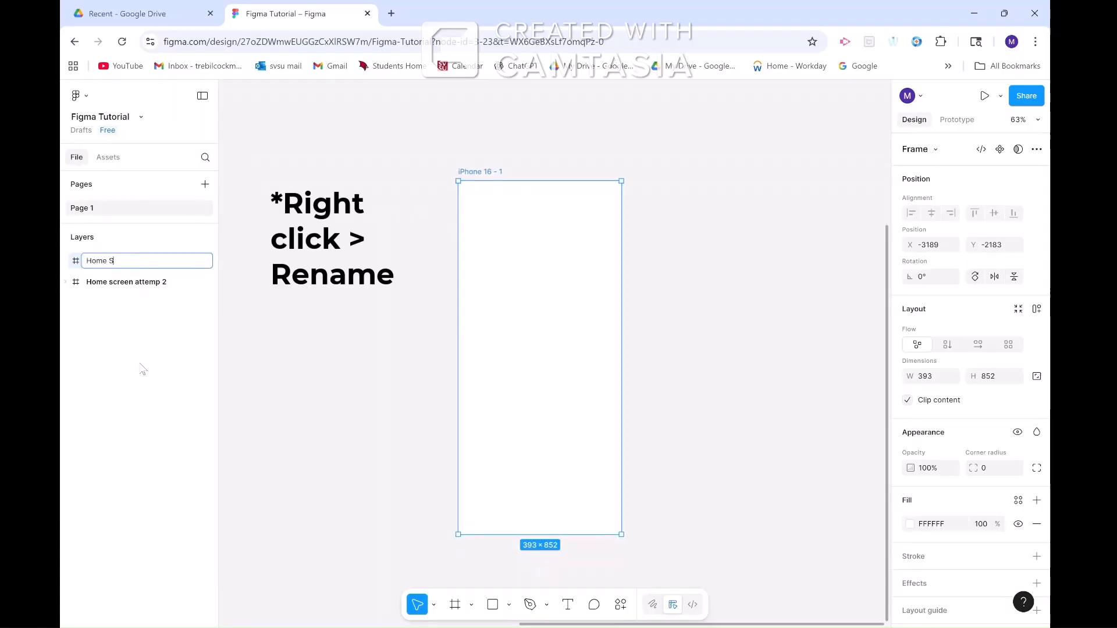
{"action": "type", "text": "Home Screen"}
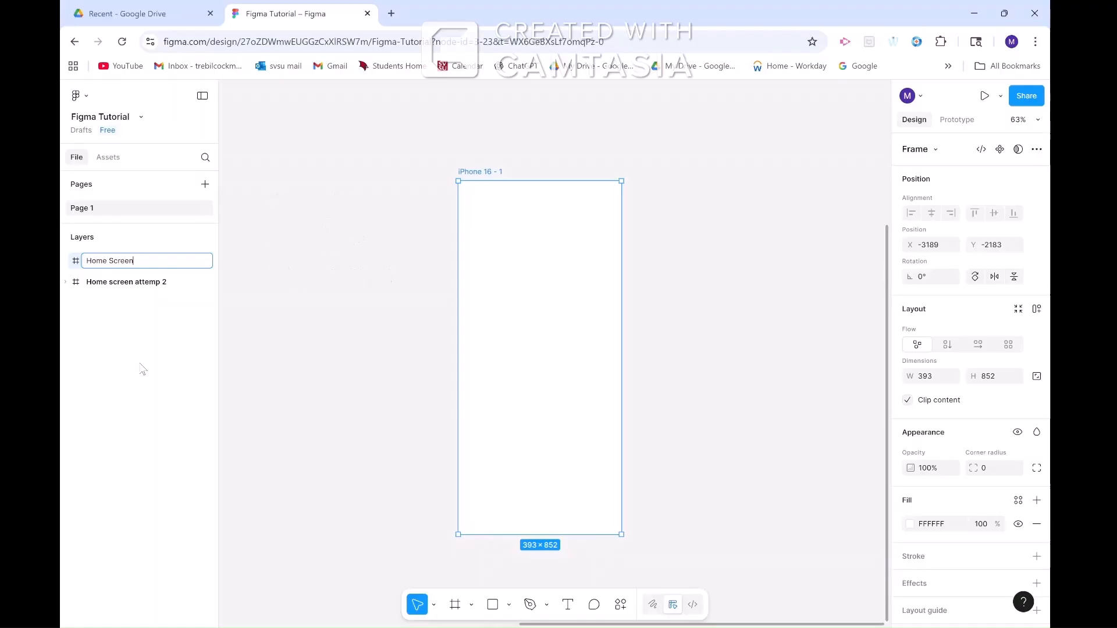
{"action": "key", "text": "Return"}
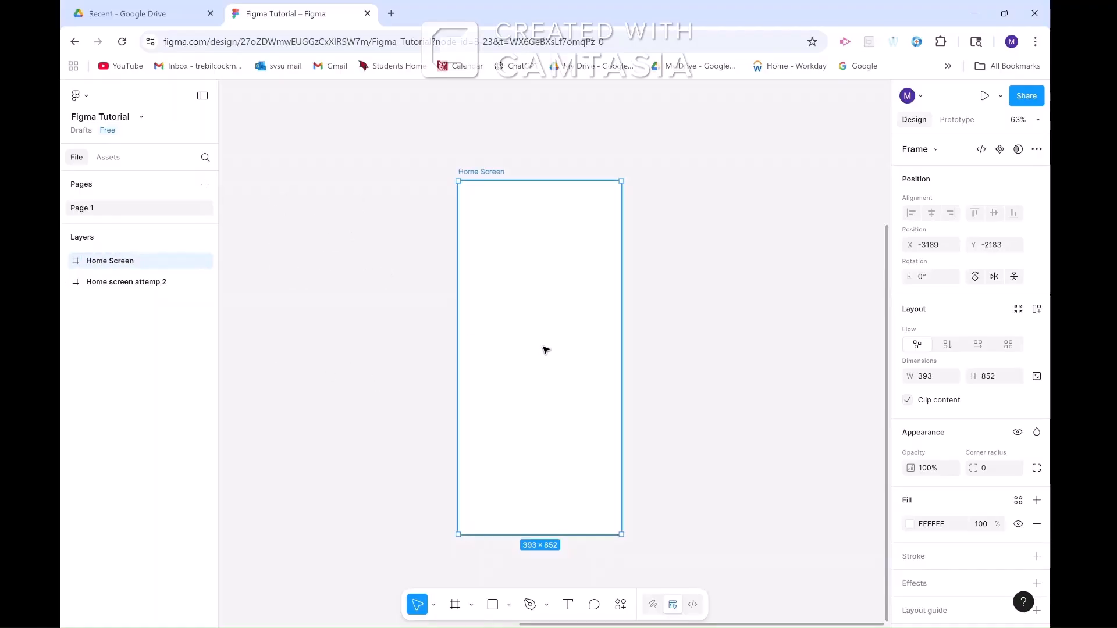
Step: Draw a nested frame about 393 × 250 across the full width at the top of Home Screen
{"action": "scroll", "coordinate": [546, 349], "scroll_direction": "up", "scroll_amount": 3}
{"action": "scroll", "coordinate": [546, 350], "scroll_direction": "down", "scroll_amount": 3}
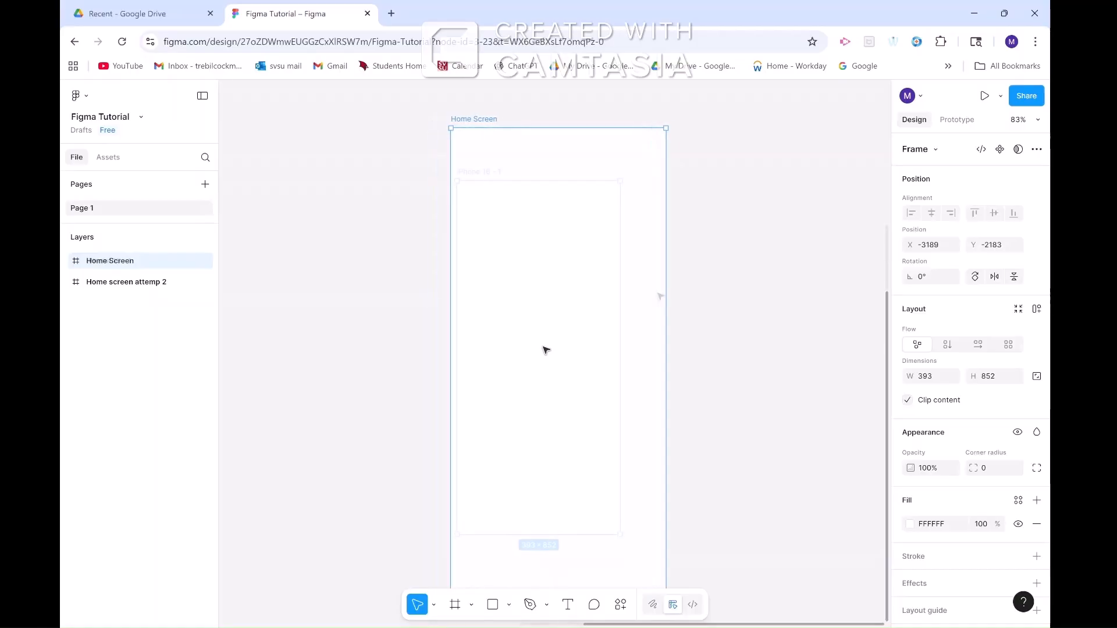
{"action": "key", "text": "ctrl+z"}
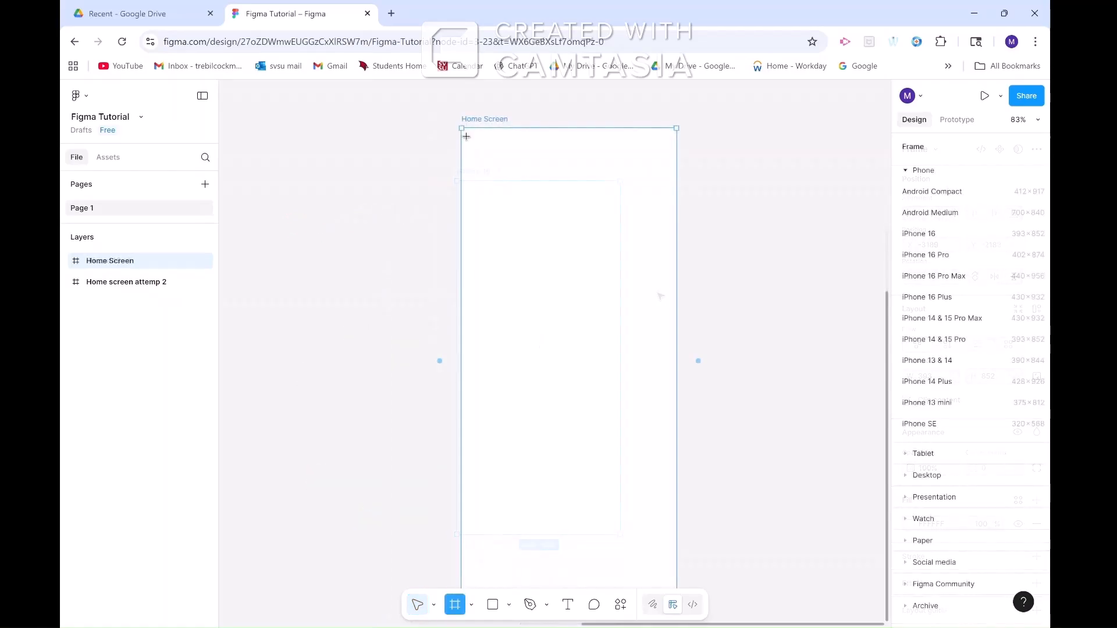
{"action": "mouse_move", "coordinate": [461, 128]}
{"action": "left_mouse_down"}
{"action": "mouse_move", "coordinate": [619, 247]}
{"action": "mouse_move", "coordinate": [678, 264]}
{"action": "left_mouse_up"}
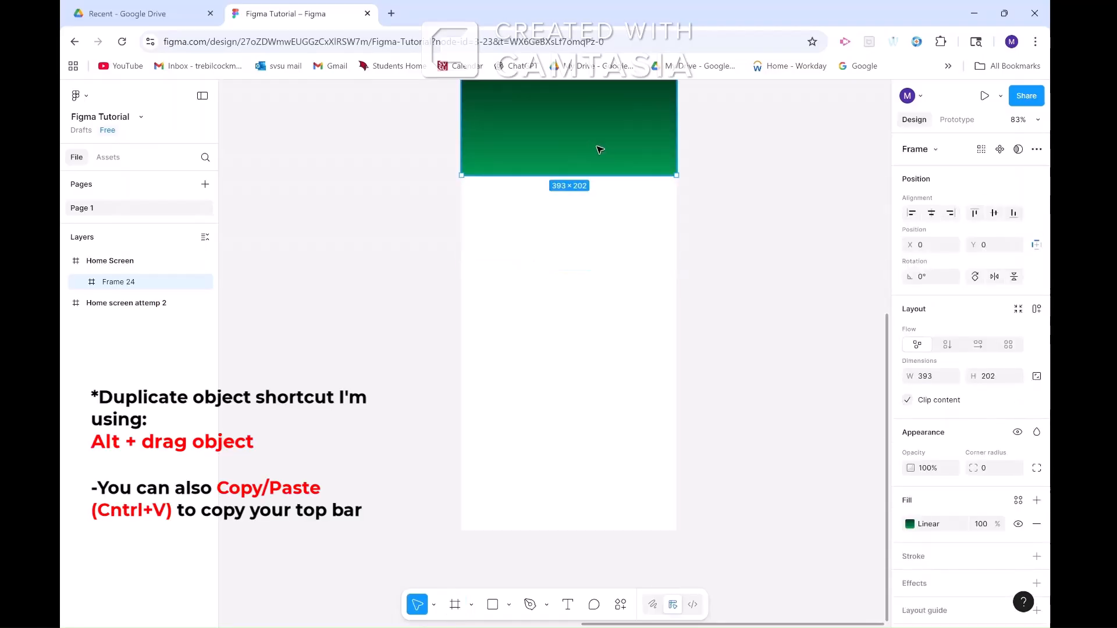
Step: Duplicate the green top bar to the bottom of Home Screen and shorten the copy to a height of about 101
{"action": "left_click_drag", "start_coordinate": [598, 145], "coordinate": [598, 551]}
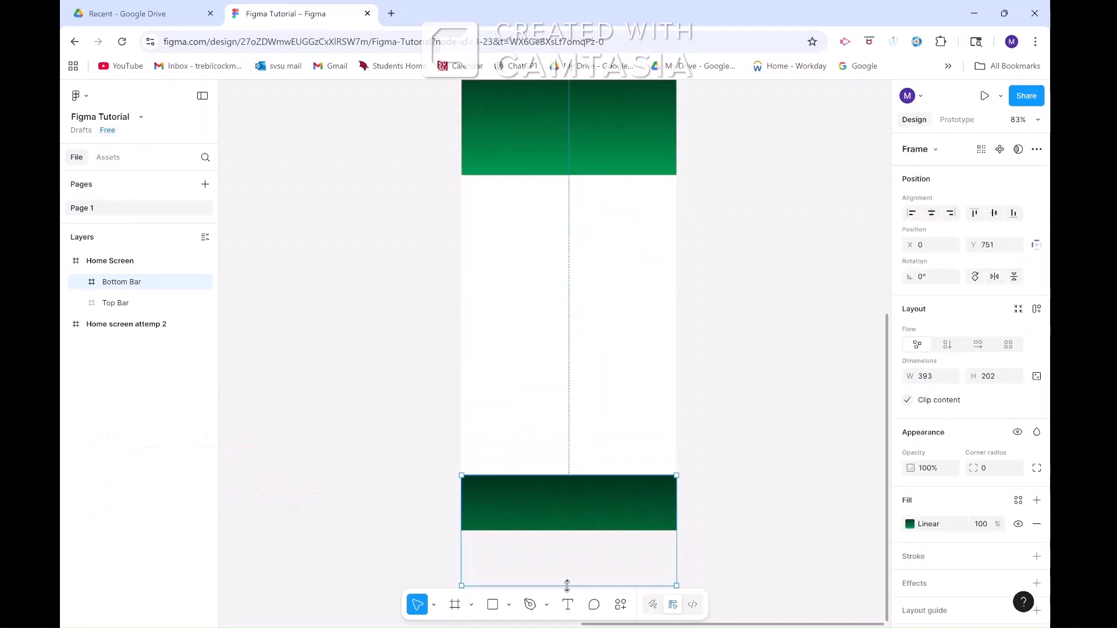
{"action": "left_click_drag", "start_coordinate": [567, 586], "coordinate": [569, 530]}
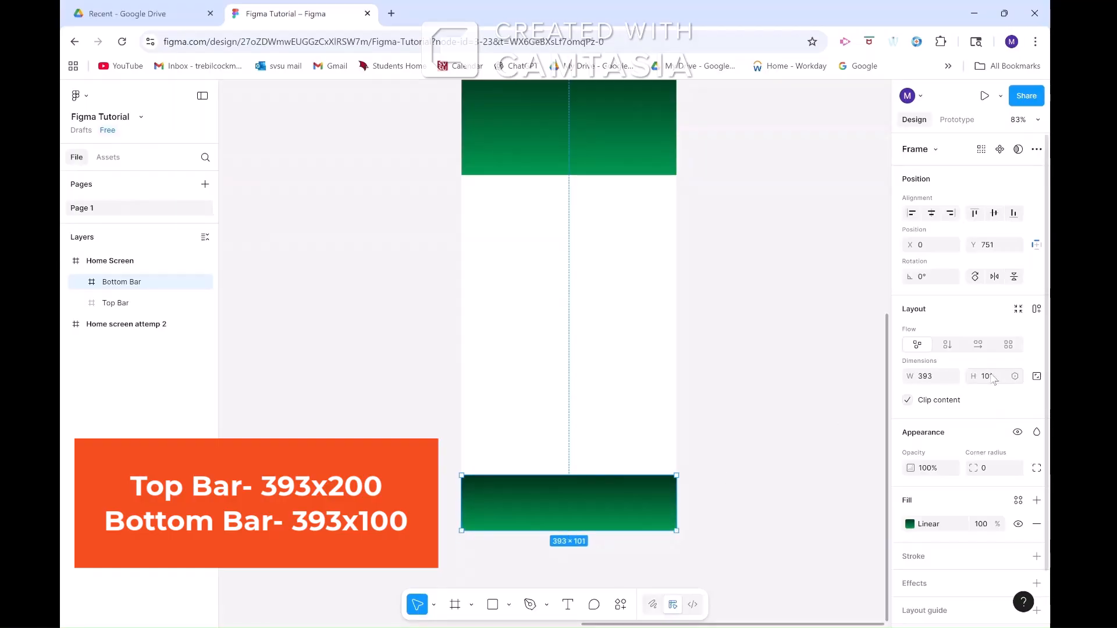
Step: Add a green 009951 fill to the frame at the top of Home Screen and rename its layer as "Top Bar"
{"action": "left_click", "coordinate": [913, 525]}
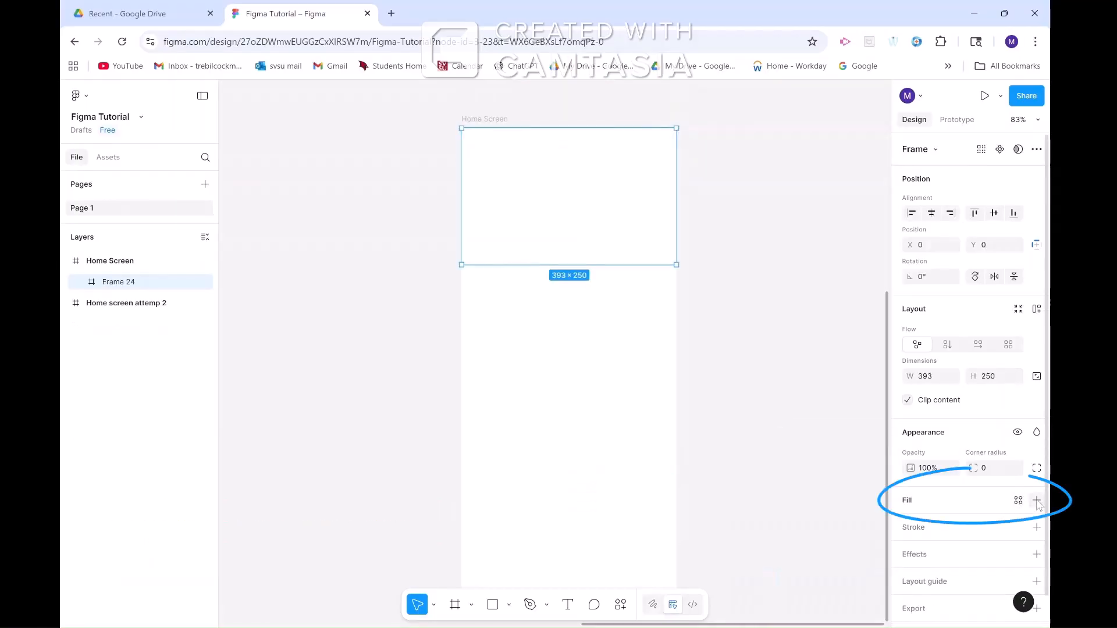
{"action": "left_click", "coordinate": [1037, 502]}
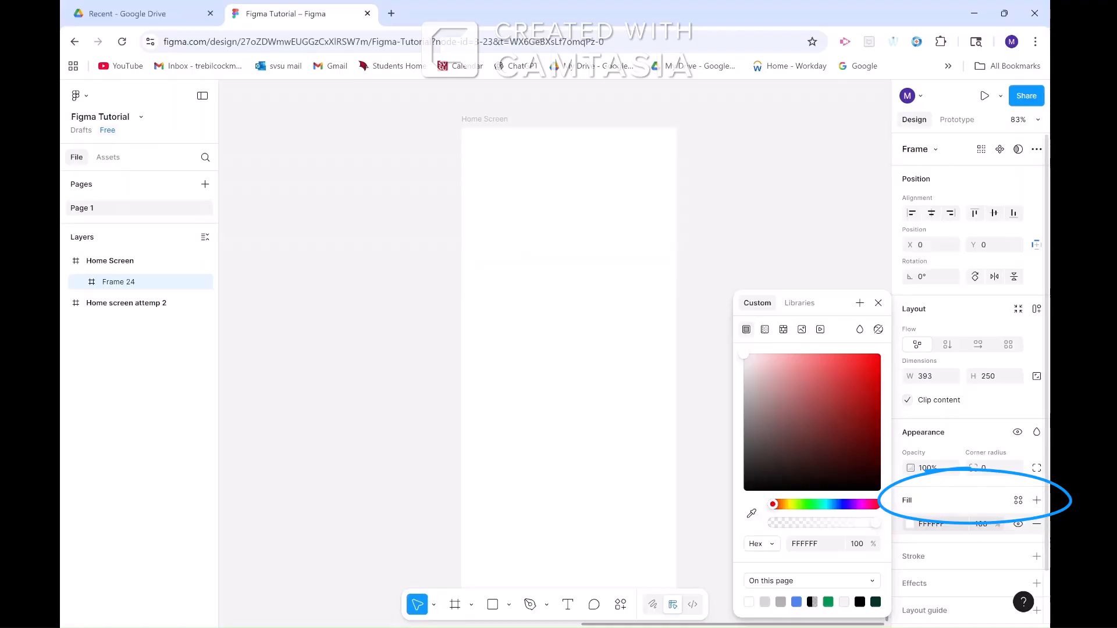
{"action": "left_click", "coordinate": [802, 506]}
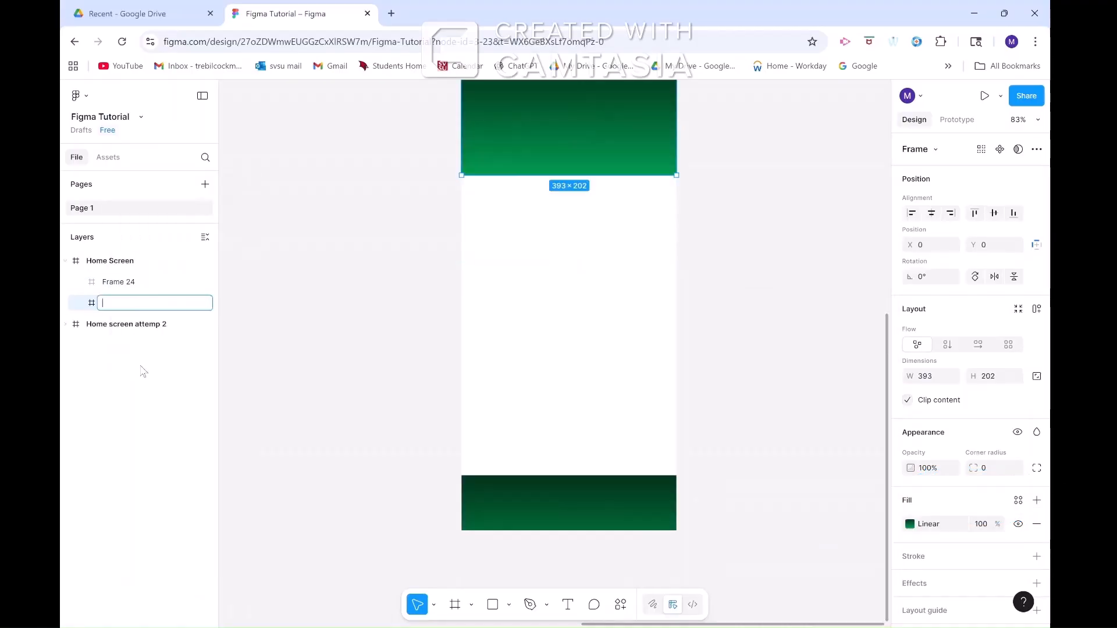
{"action": "type", "text": "Top Bar"}
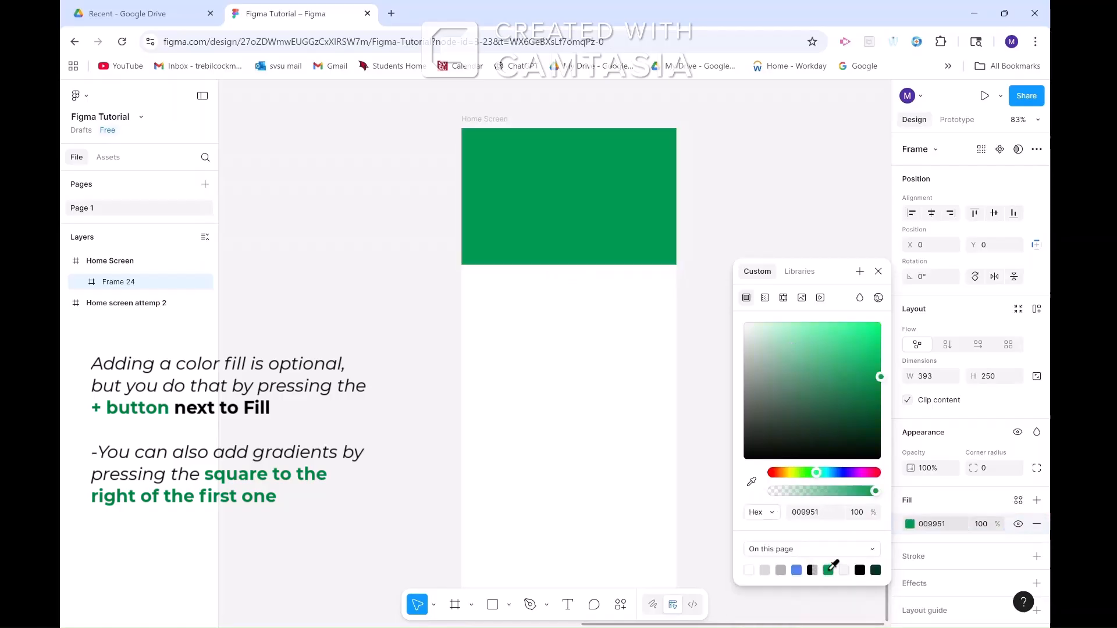
Step: Change the top frame's fill to a vertical linear gradient from dark green 00331B at 0% to green 009951 at 100%
{"action": "left_click", "coordinate": [764, 297]}
{"action": "left_click", "coordinate": [859, 327]}
{"action": "left_click", "coordinate": [789, 414]}
{"action": "left_click", "coordinate": [702, 384]}
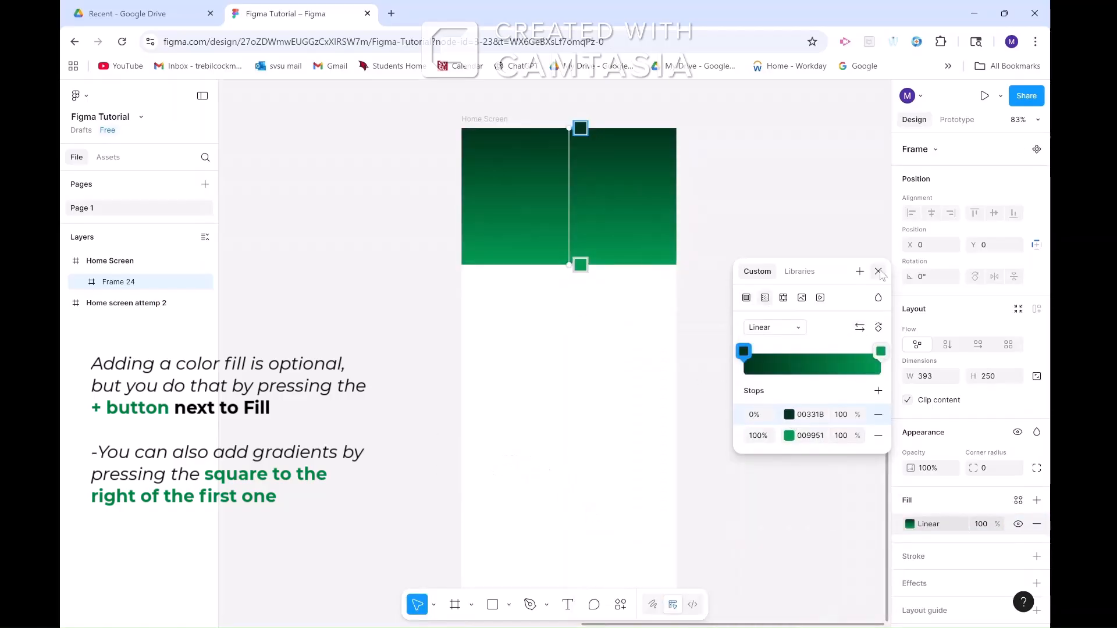
{"action": "left_click", "coordinate": [880, 272]}
Step: Set the height of the top gradient frame to 202 and duplicate it to the bottom of Home Screen
{"action": "left_click", "coordinate": [985, 377]}
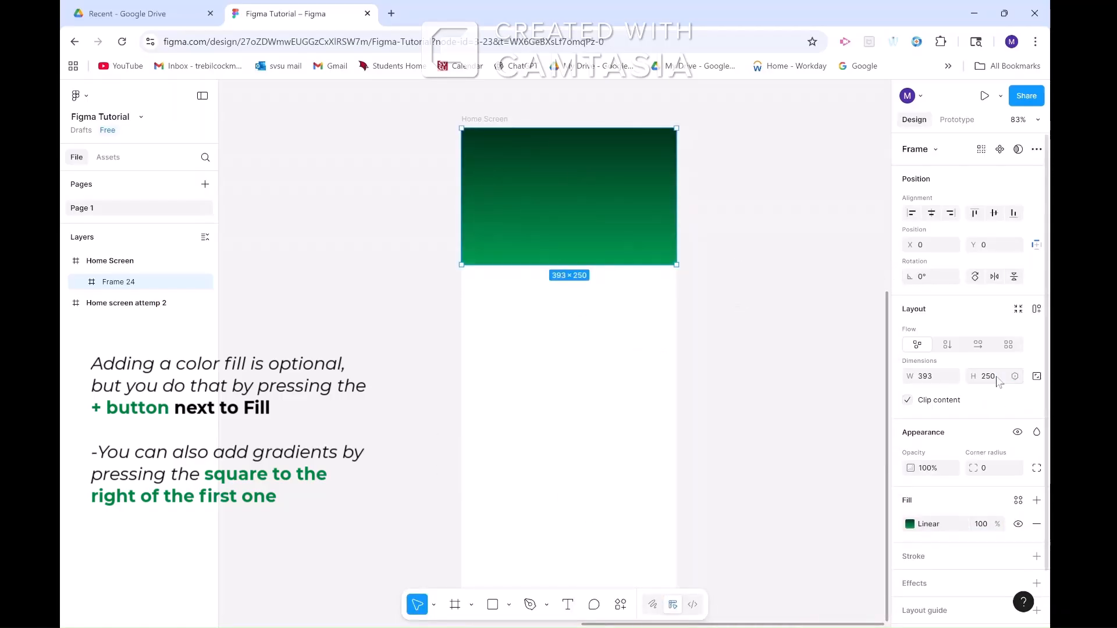
{"action": "type", "text": "202"}
{"action": "key", "text": "Return"}
{"action": "scroll", "coordinate": [599, 148], "scroll_direction": "down", "scroll_amount": 2}
{"action": "left_click_drag", "start_coordinate": [599, 149], "coordinate": [596, 550]}
Step: Rename the upper gradient frame's layer as "Top Bar" and its copy's layer as "Bottom Bar"
{"action": "right_click", "coordinate": [136, 307]}
{"action": "left_click", "coordinate": [140, 362]}
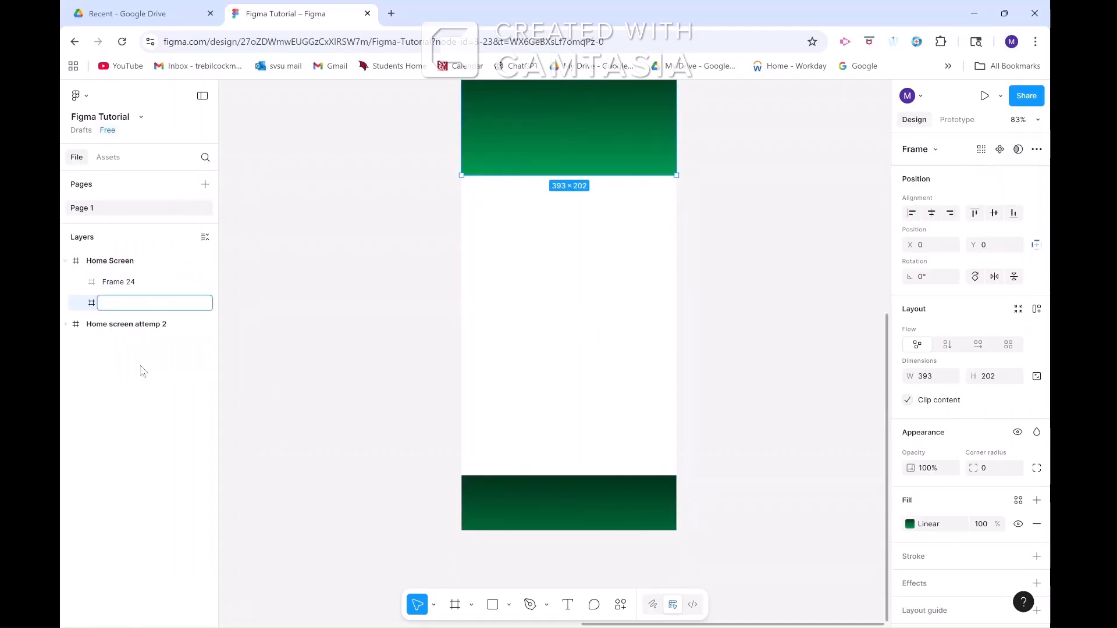
{"action": "type", "text": "Top Bar"}
{"action": "right_click", "coordinate": [131, 288]}
{"action": "left_click", "coordinate": [145, 362]}
{"action": "type", "text": "Bottom Bar"}
{"action": "key", "text": "Return"}
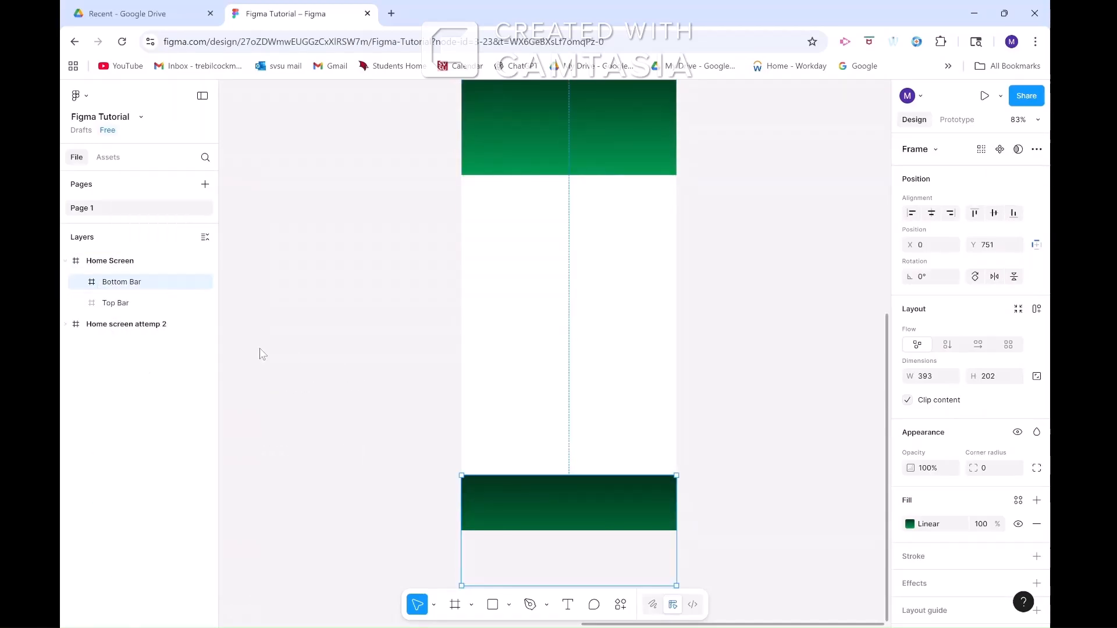
Step: Shorten Bottom Bar to a height of about 101 and change its fill to solid green 009951
{"action": "left_click_drag", "start_coordinate": [568, 586], "coordinate": [568, 530]}
{"action": "left_click", "coordinate": [910, 525]}
{"action": "left_click", "coordinate": [753, 330]}
{"action": "left_click", "coordinate": [811, 601]}
{"action": "left_click", "coordinate": [876, 303]}
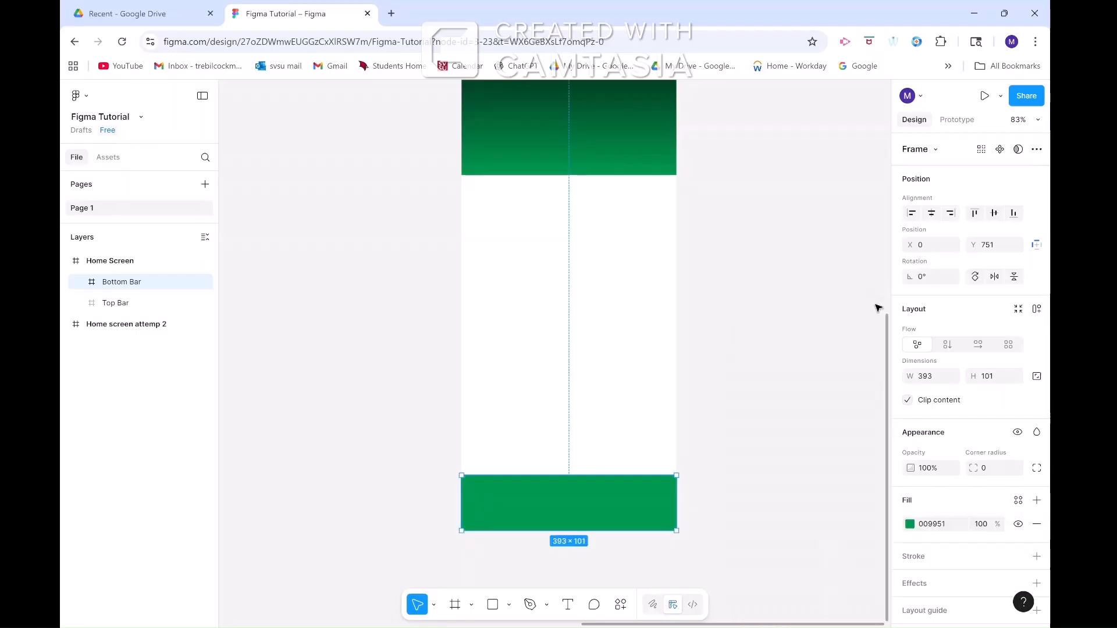
Step: Draw a nested frame about 393 × 101 across the upper half of Top Bar
{"action": "left_click", "coordinate": [774, 250]}
{"action": "scroll", "coordinate": [623, 162], "scroll_direction": "up", "scroll_amount": 5}
{"action": "left_click", "coordinate": [454, 194]}
{"action": "key", "text": "f"}
{"action": "left_click_drag", "start_coordinate": [329, 170], "coordinate": [390, 233]}
{"action": "mouse_move", "coordinate": [521, 262]}
{"action": "left_mouse_down"}
{"action": "mouse_move", "coordinate": [584, 299]}
{"action": "mouse_move", "coordinate": [721, 303]}
{"action": "mouse_move", "coordinate": [721, 280]}
{"action": "left_mouse_up"}
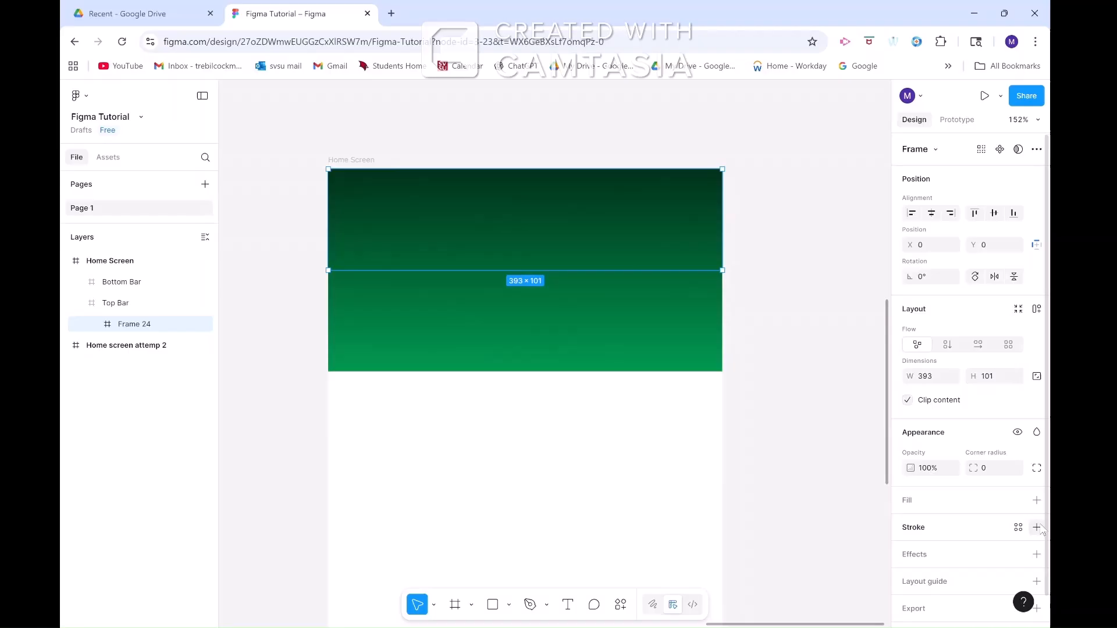
Step: Add a black 000000 inside stroke of weight 1 to the nested frame and rename its layer as "Status Bar"
{"action": "left_click", "coordinate": [1037, 528]}
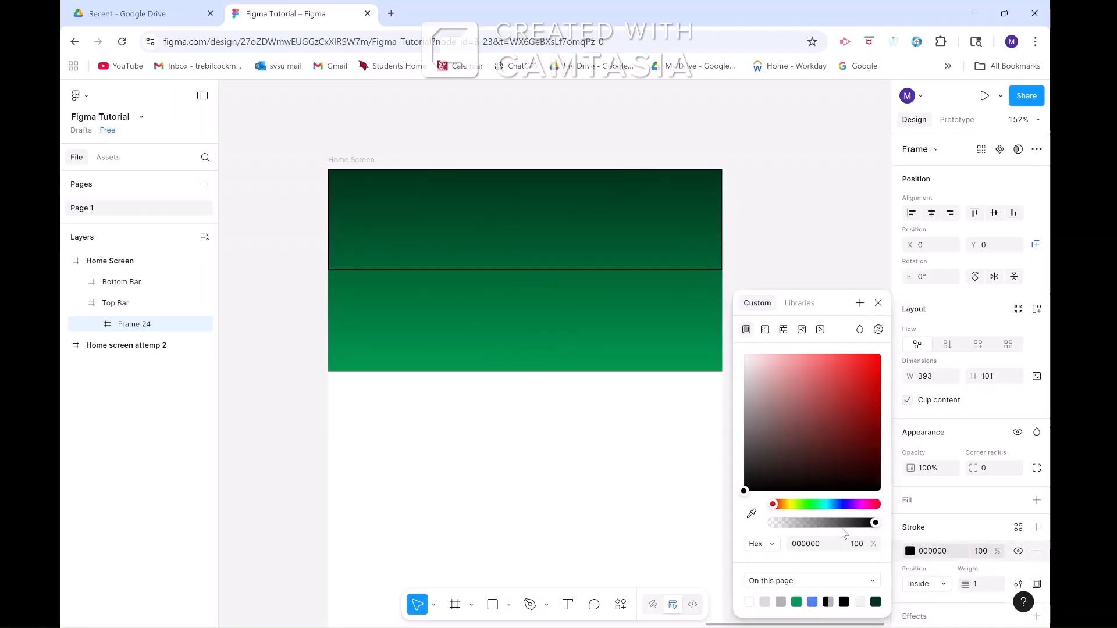
{"action": "left_click", "coordinate": [878, 304]}
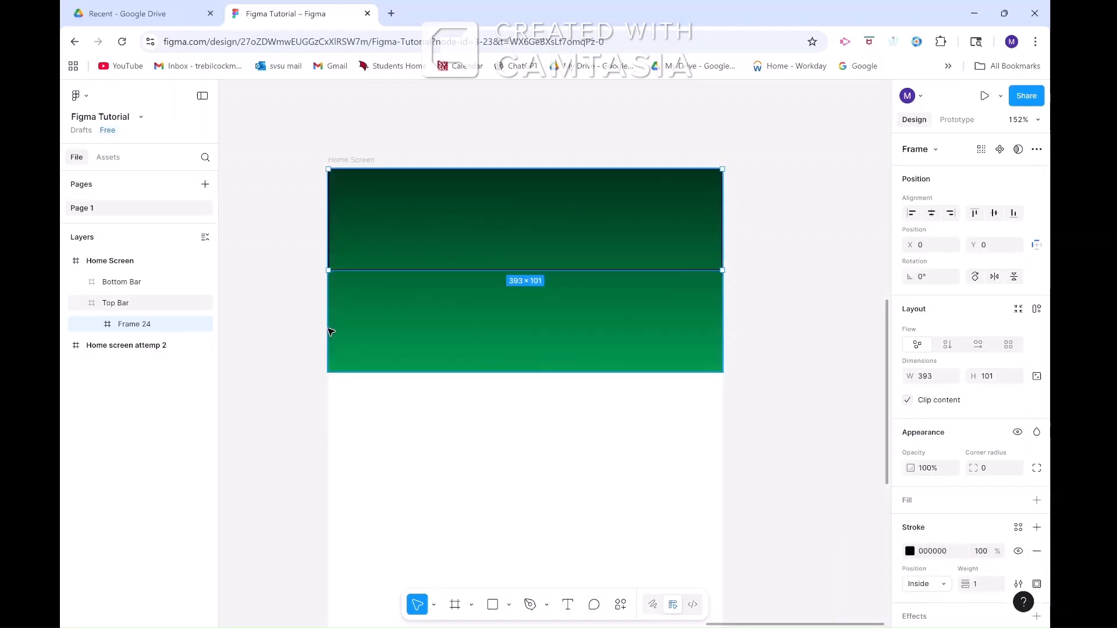
{"action": "right_click", "coordinate": [141, 327]}
{"action": "left_click", "coordinate": [178, 362]}
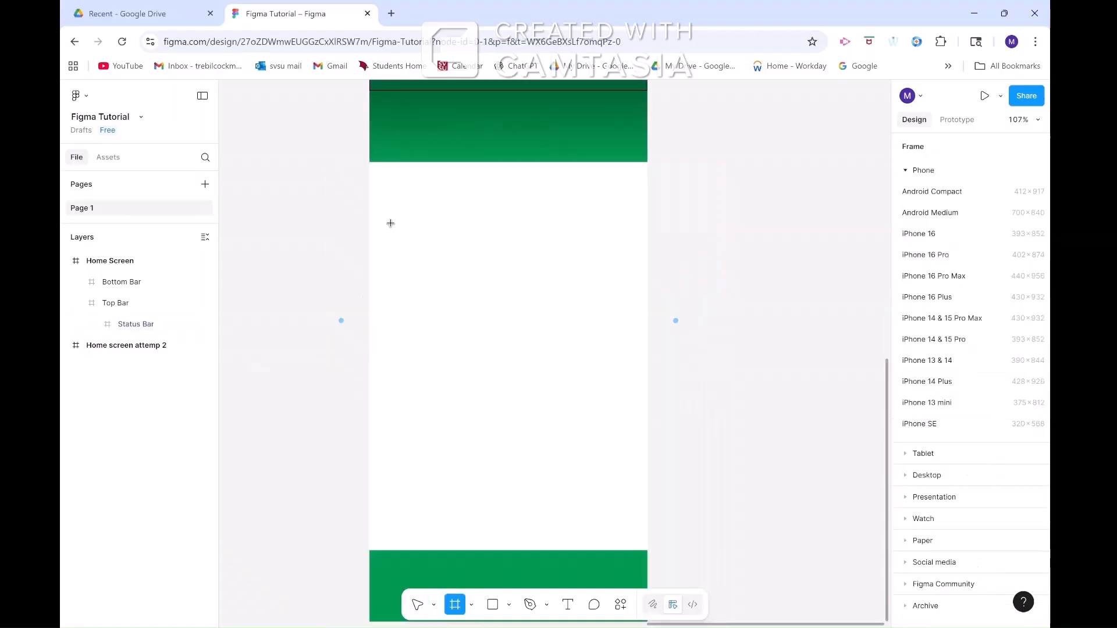
Step: Draw a frame about 393 × 551 filling the white space between Top Bar and Bottom Bar
{"action": "left_click_drag", "start_coordinate": [370, 161], "coordinate": [649, 541]}
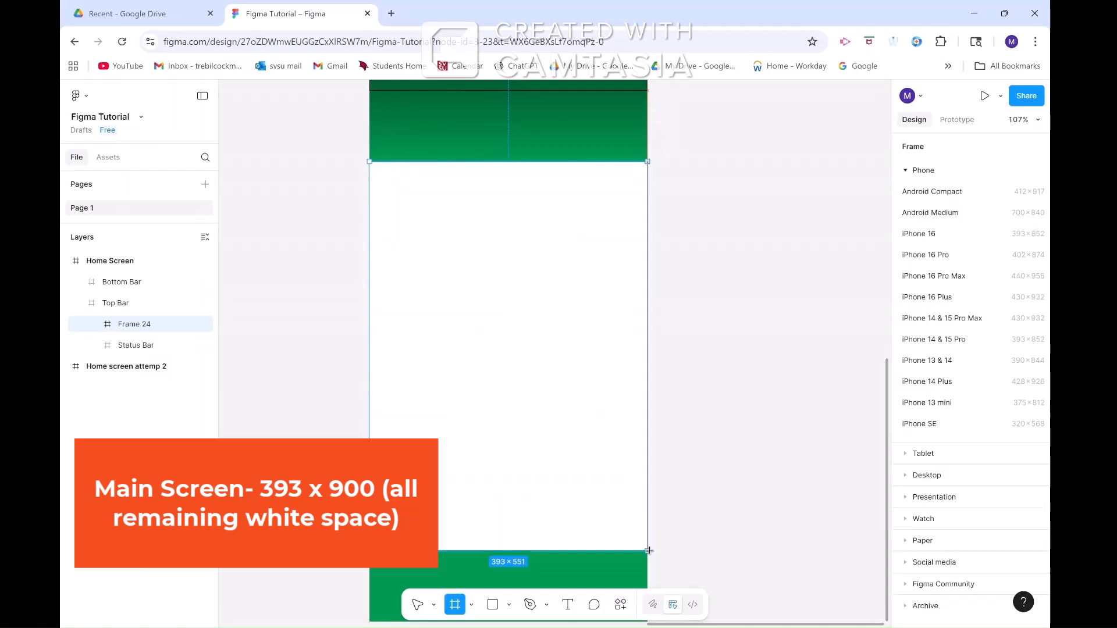
{"action": "left_click_drag", "start_coordinate": [649, 551], "coordinate": [647, 549]}
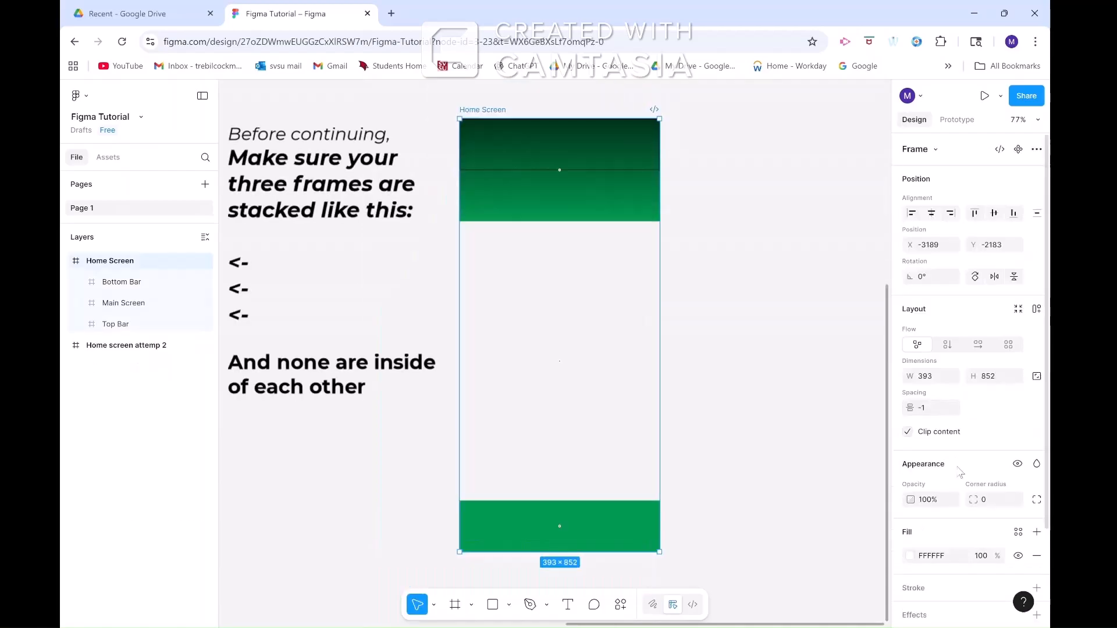
Step: Add a layout guide of 4 stretched columns with a gutter of 100 to Home Screen
{"action": "scroll", "coordinate": [960, 484], "scroll_direction": "down", "scroll_amount": 3}
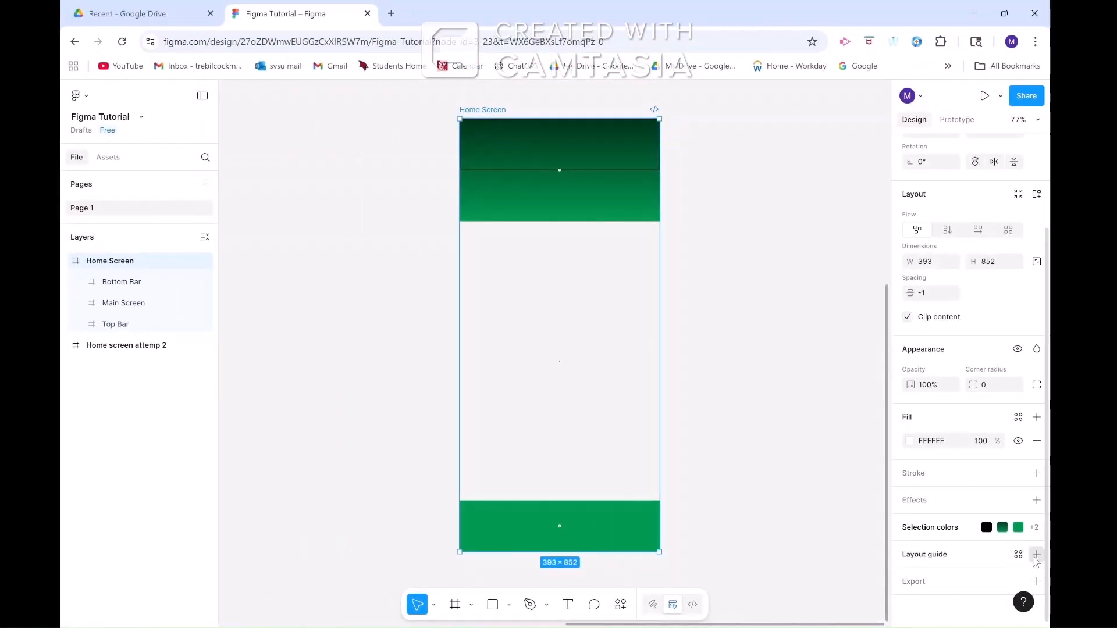
{"action": "left_click", "coordinate": [1036, 555]}
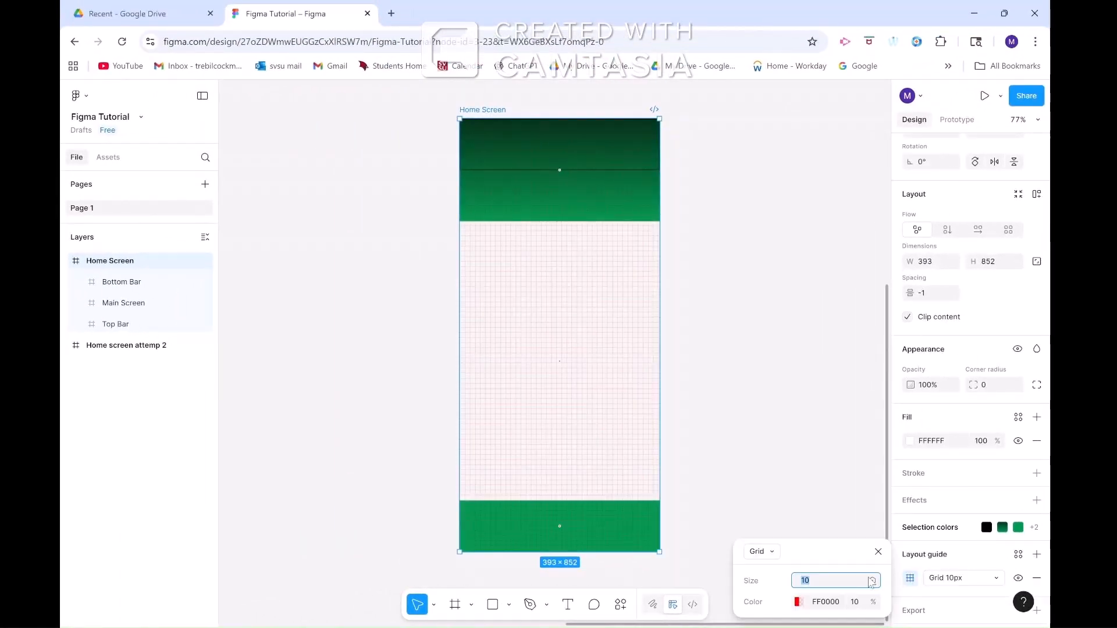
{"action": "left_click", "coordinate": [763, 552]}
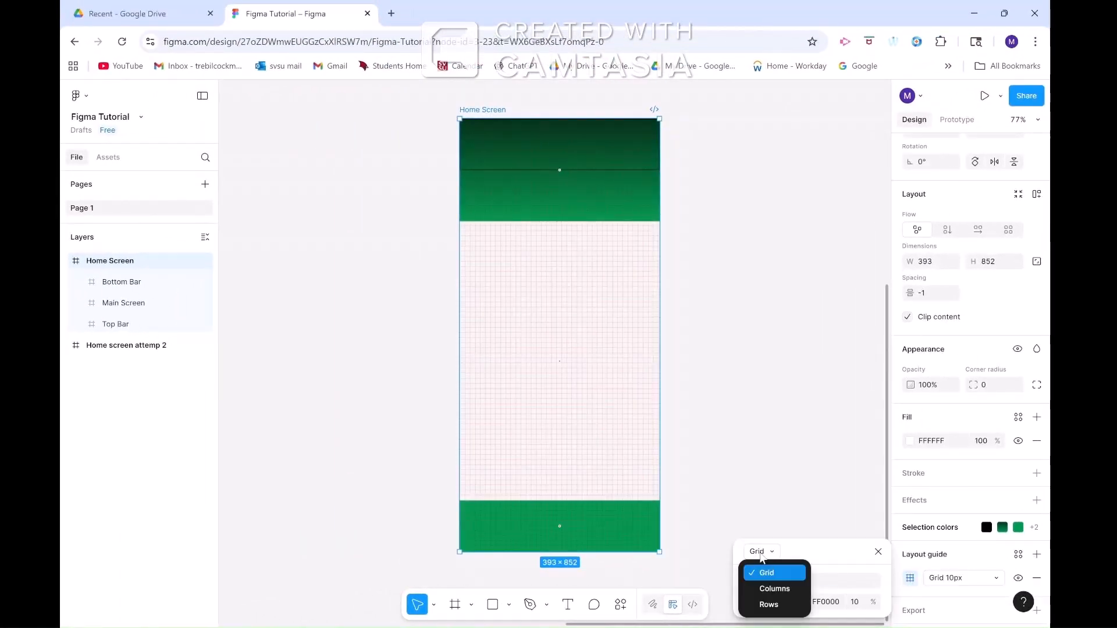
{"action": "left_click", "coordinate": [763, 584]}
{"action": "left_click", "coordinate": [818, 602]}
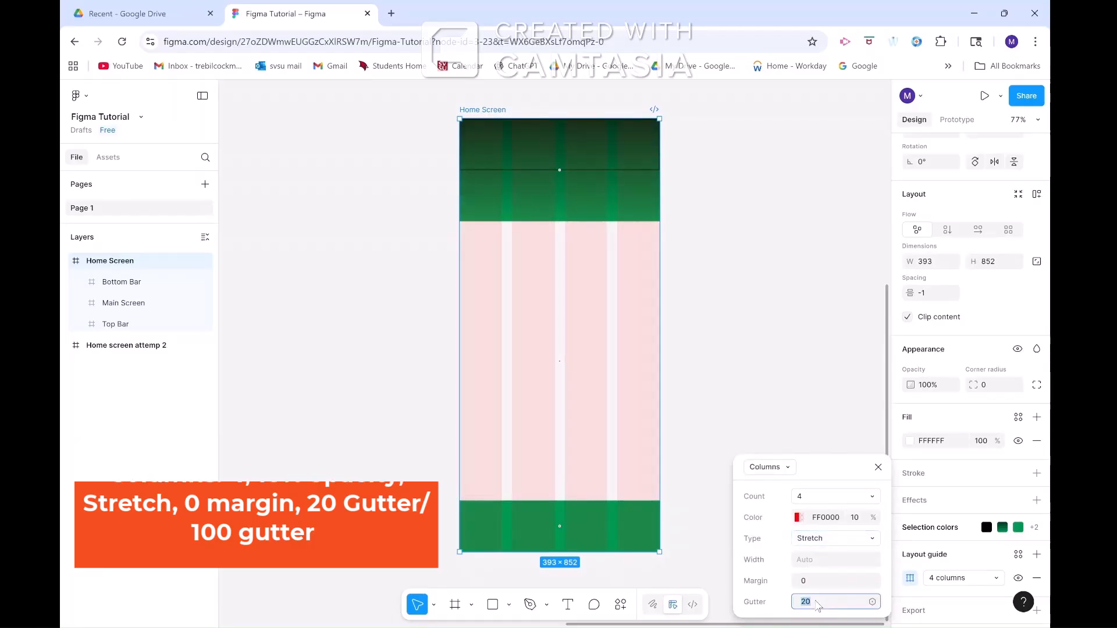
{"action": "mouse_move", "coordinate": [799, 602]}
{"action": "left_mouse_down"}
{"action": "mouse_move", "coordinate": [773, 599]}
{"action": "mouse_move", "coordinate": [787, 599]}
{"action": "left_mouse_up"}
Step: Add a second layout guide of 4 stretched rows with a gutter of 100 to Home Screen
{"action": "scroll", "coordinate": [957, 565], "scroll_direction": "down", "scroll_amount": 1}
{"action": "left_click", "coordinate": [1037, 525]}
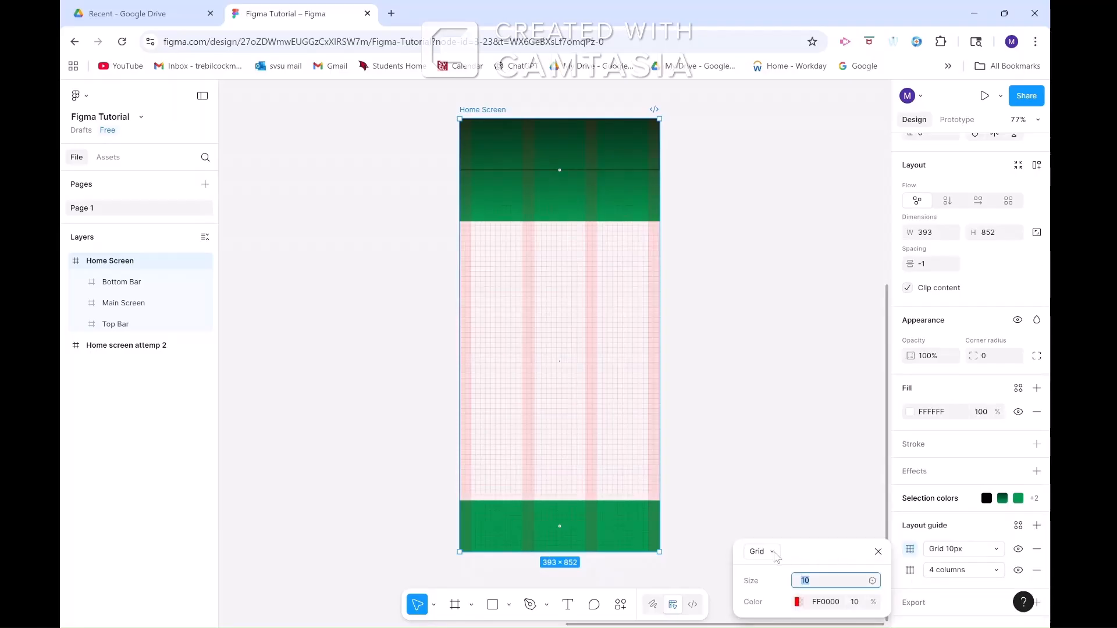
{"action": "left_click", "coordinate": [762, 553]}
{"action": "left_click", "coordinate": [763, 606]}
{"action": "left_click", "coordinate": [812, 500]}
{"action": "left_click", "coordinate": [808, 603]}
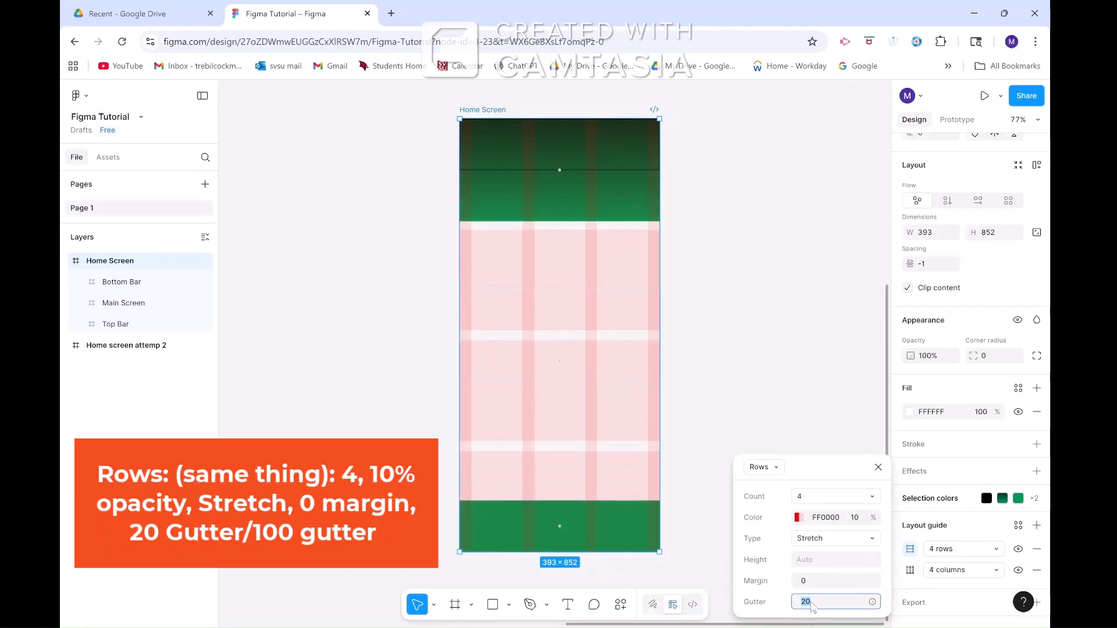
{"action": "type", "text": "100"}
{"action": "left_click", "coordinate": [1020, 553]}
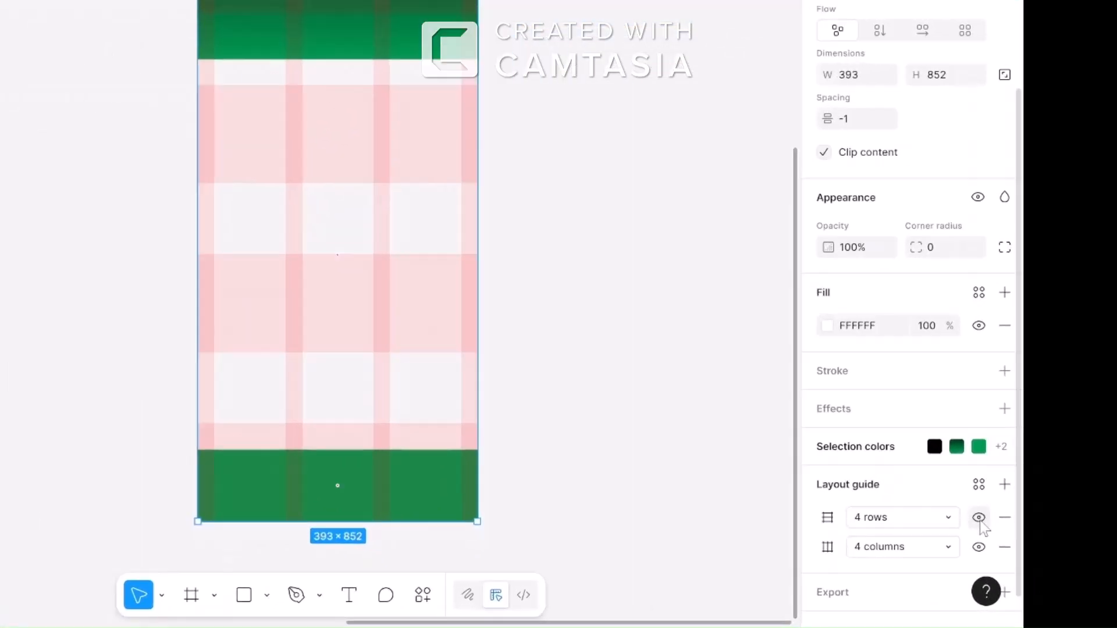
Step: Toggle the row guide's visibility off and on, and replace it with a newly added rows guide
{"action": "left_click", "coordinate": [981, 520]}
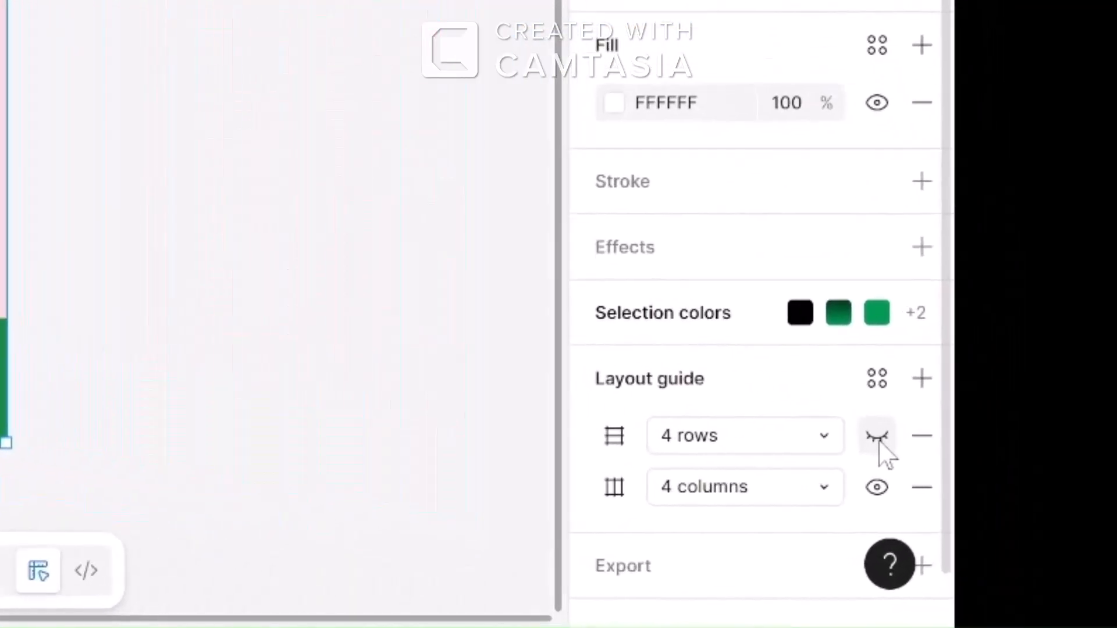
{"action": "left_click", "coordinate": [981, 521]}
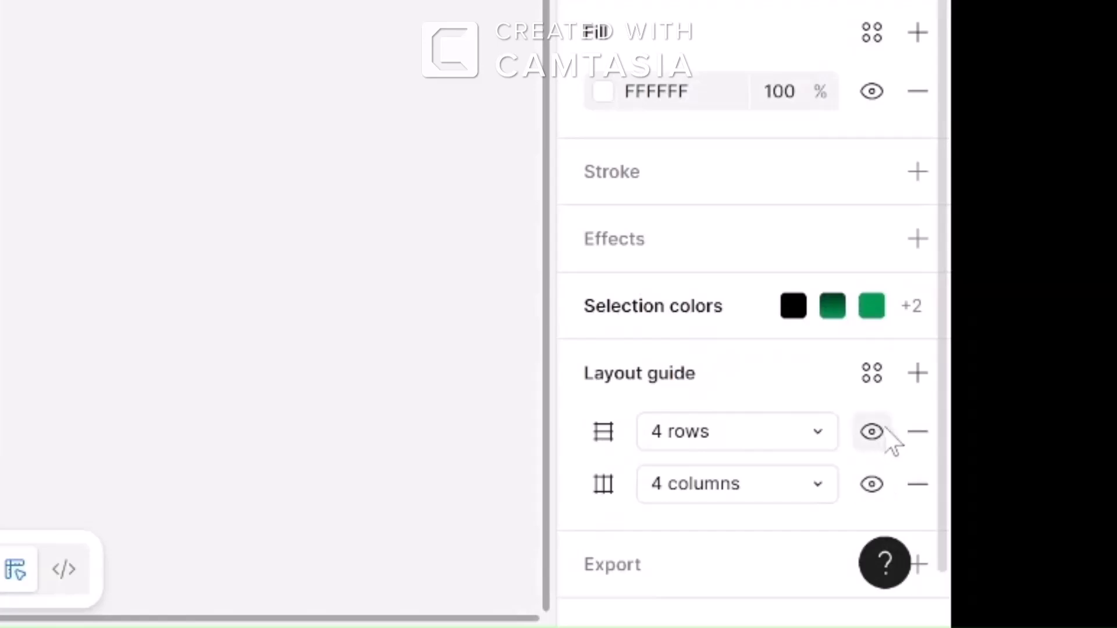
{"action": "left_click", "coordinate": [911, 432]}
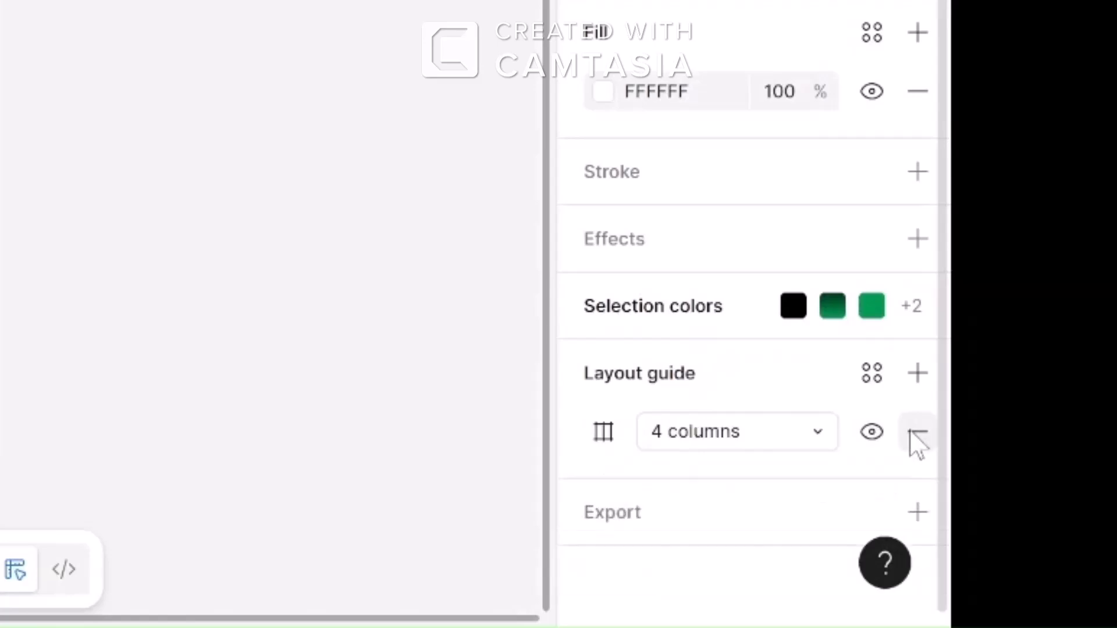
{"action": "left_click", "coordinate": [917, 373]}
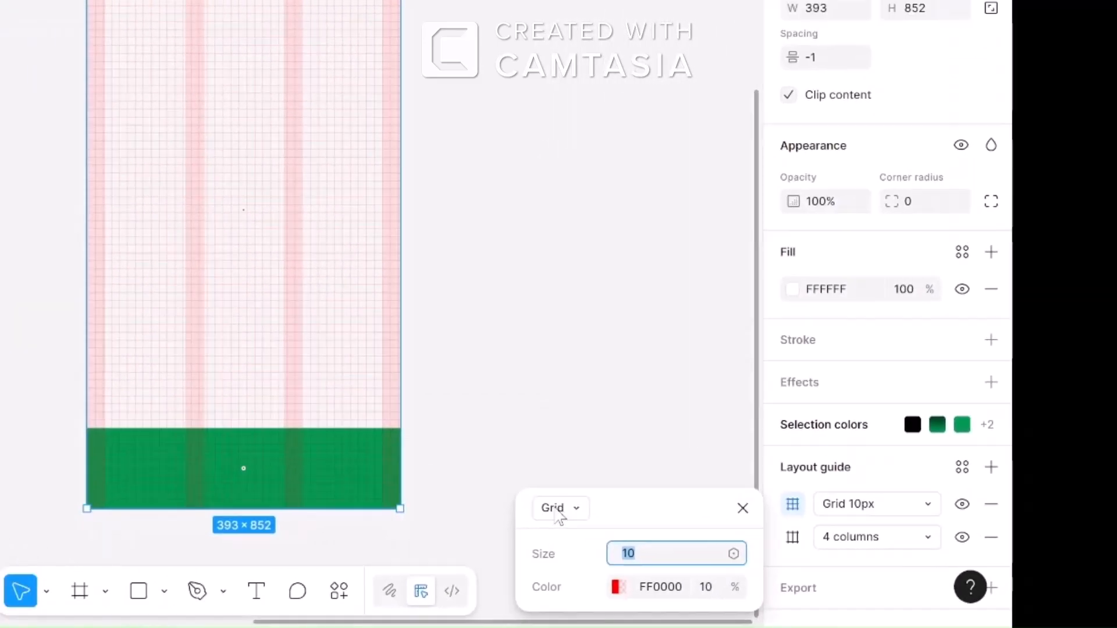
{"action": "left_click", "coordinate": [556, 508]}
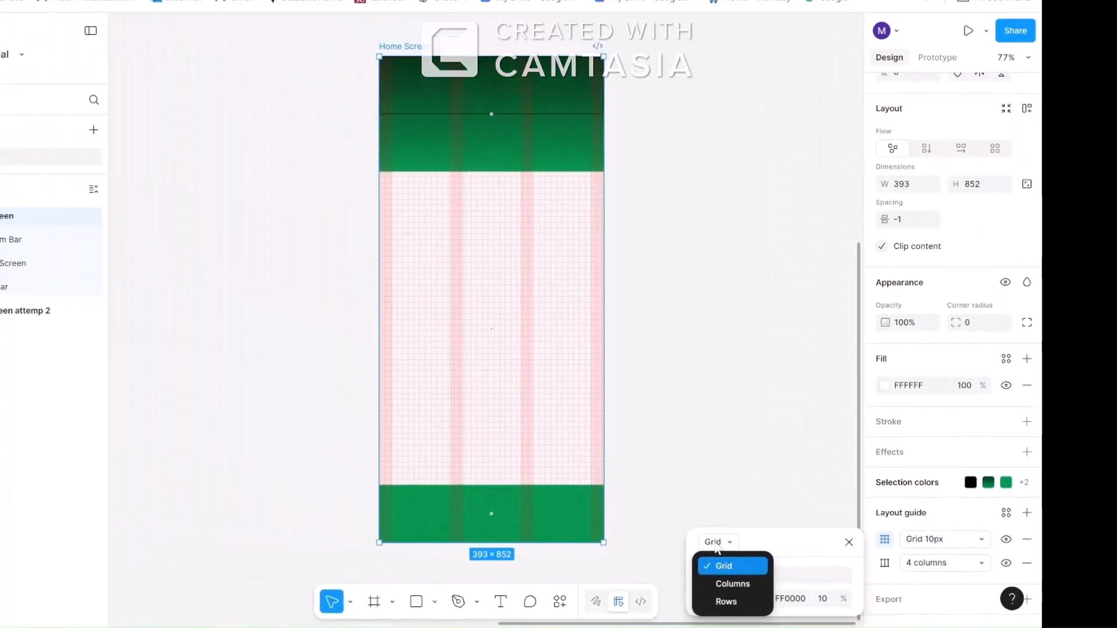
{"action": "left_click", "coordinate": [564, 605]}
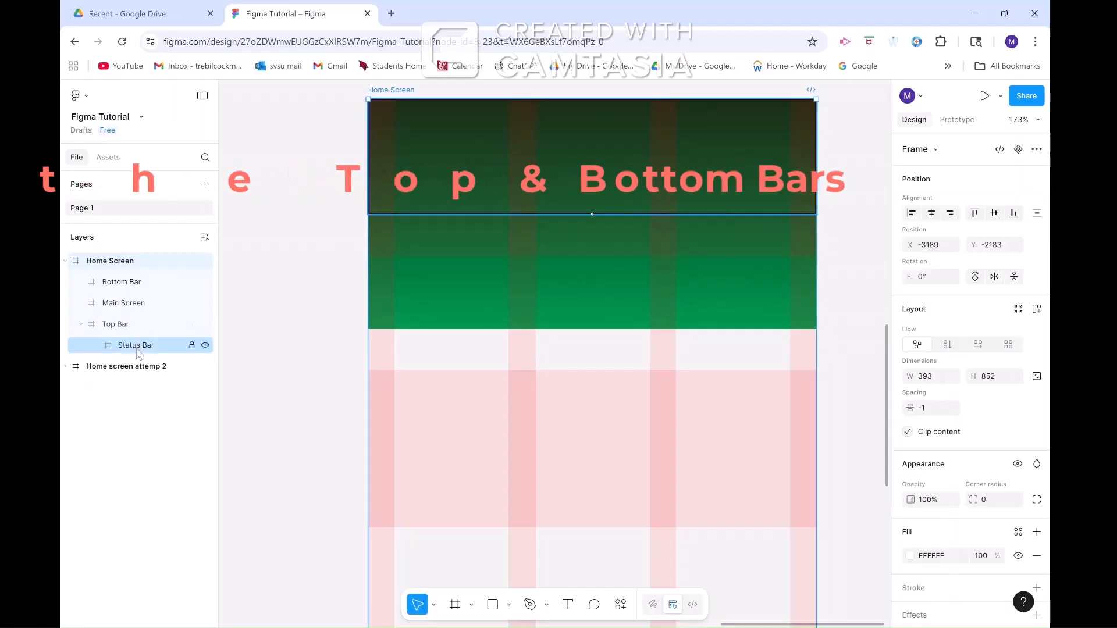
Step: Duplicate the Status Bar frame directly below itself within Top Bar and rename the copy as "Search Bar"
{"action": "left_click", "coordinate": [138, 350]}
{"action": "left_click_drag", "start_coordinate": [487, 208], "coordinate": [490, 325]}
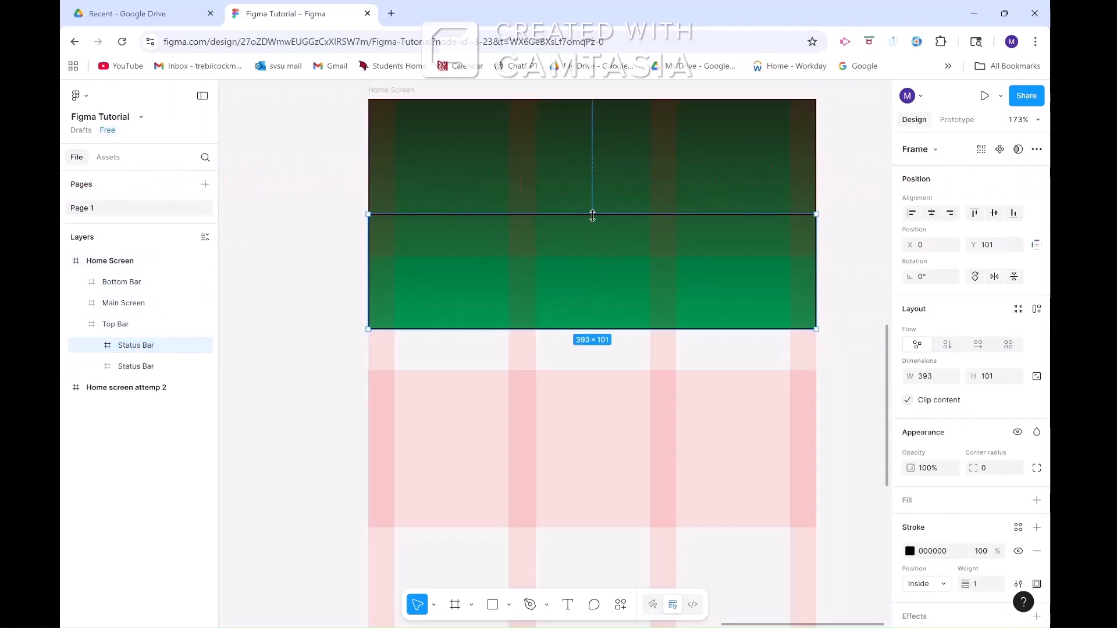
{"action": "double_click", "coordinate": [140, 347]}
{"action": "type", "text": "Search Bar"}
{"action": "key", "text": "Return"}
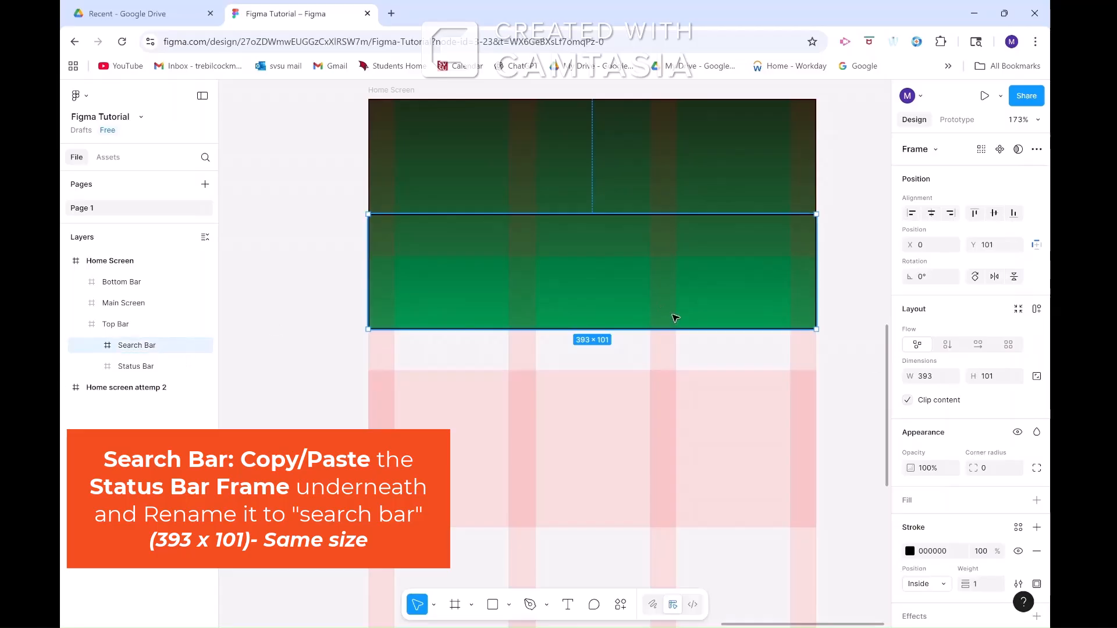
Step: Draw a nested frame about 347 × 67 inside Search Bar, spanning between the outer column guides
{"action": "left_click", "coordinate": [456, 611]}
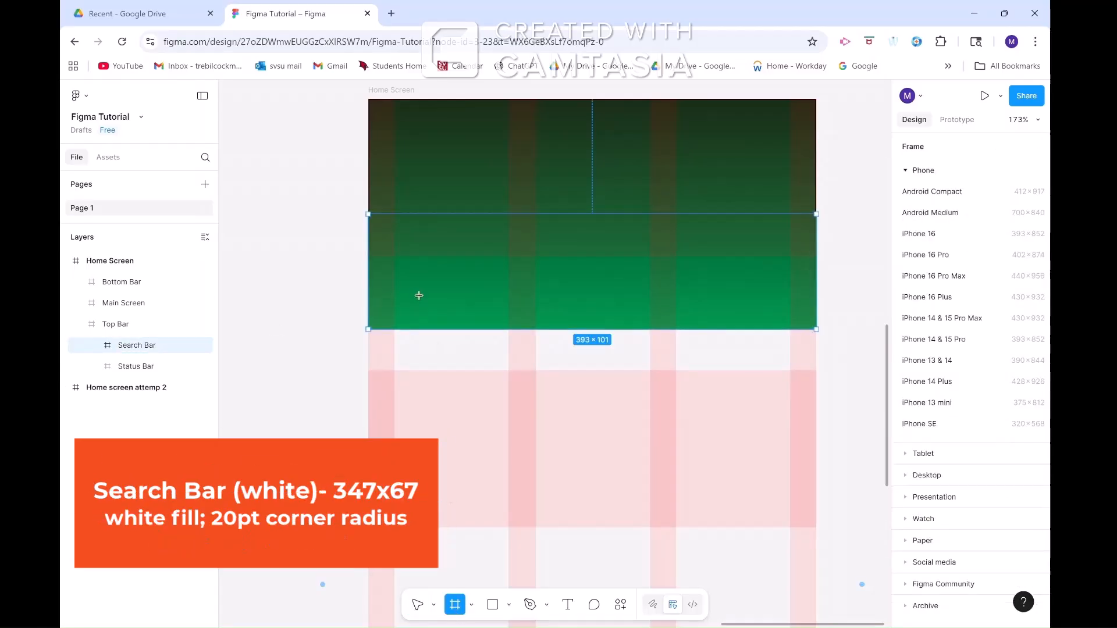
{"action": "left_click_drag", "start_coordinate": [394, 235], "coordinate": [438, 302]}
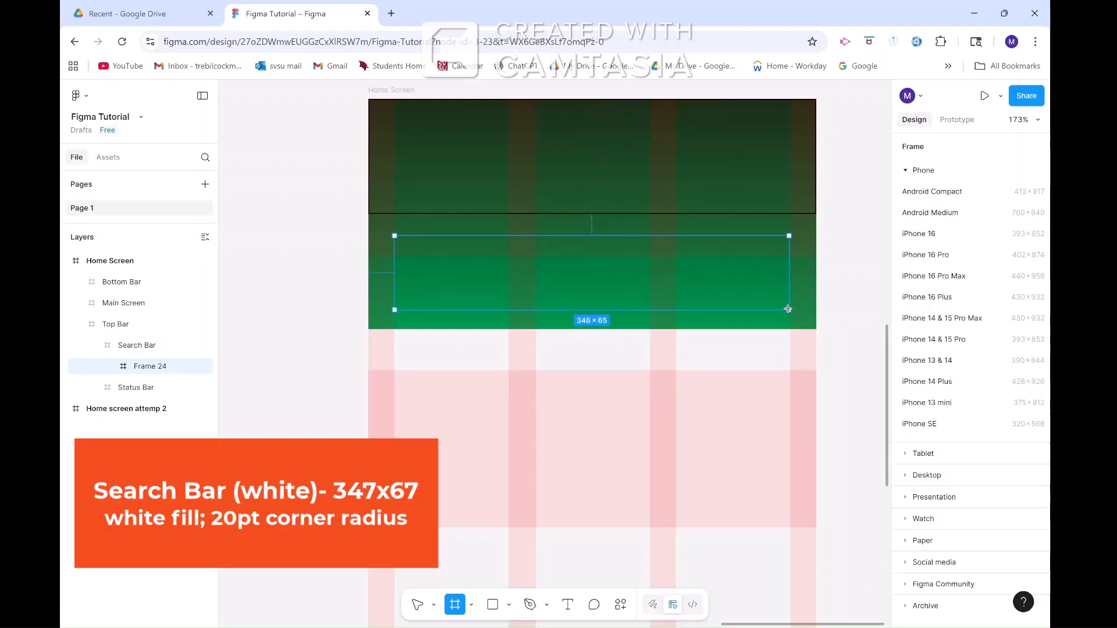
{"action": "left_click_drag", "start_coordinate": [788, 309], "coordinate": [790, 312]}
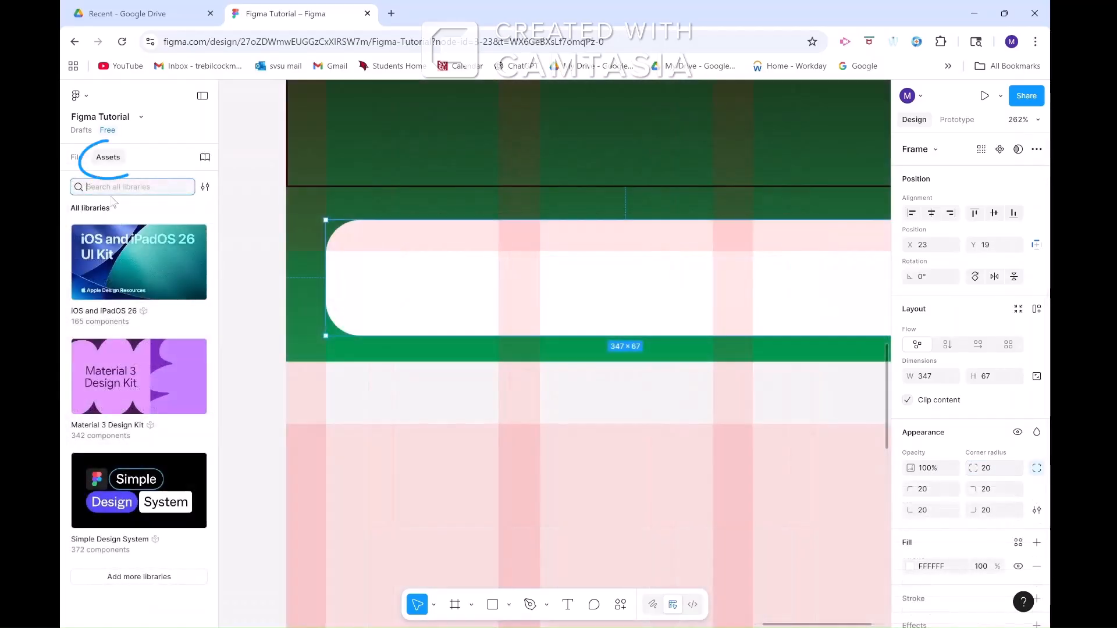
Step: Search the asset libraries for "search" and insert an instance of the Material 3 Design Kit search icon
{"action": "type", "text": "search"}
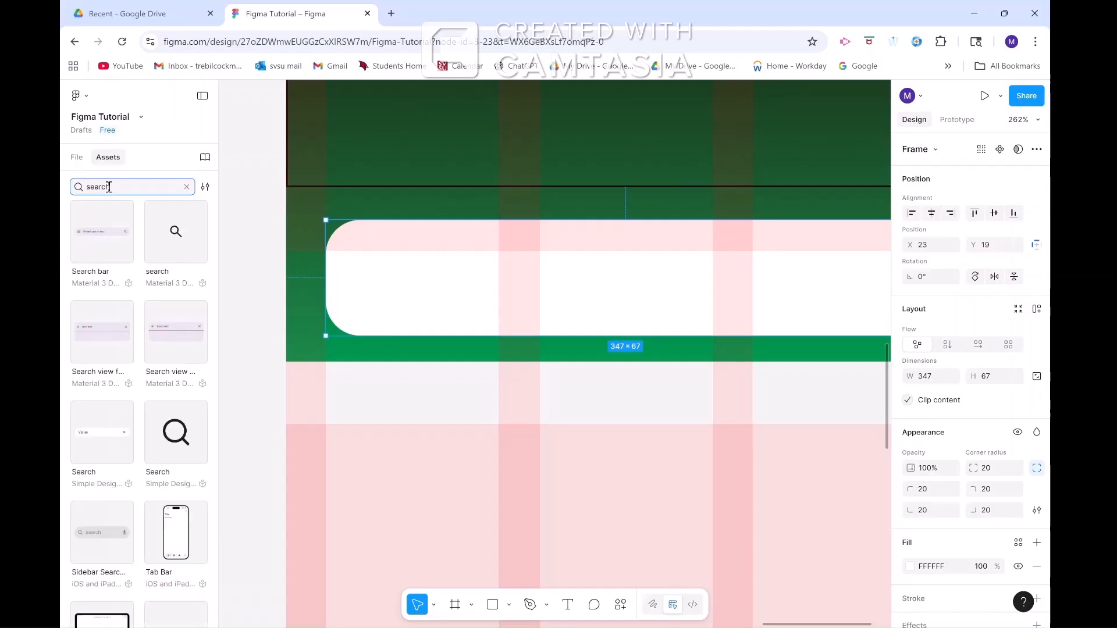
{"action": "left_click", "coordinate": [178, 283]}
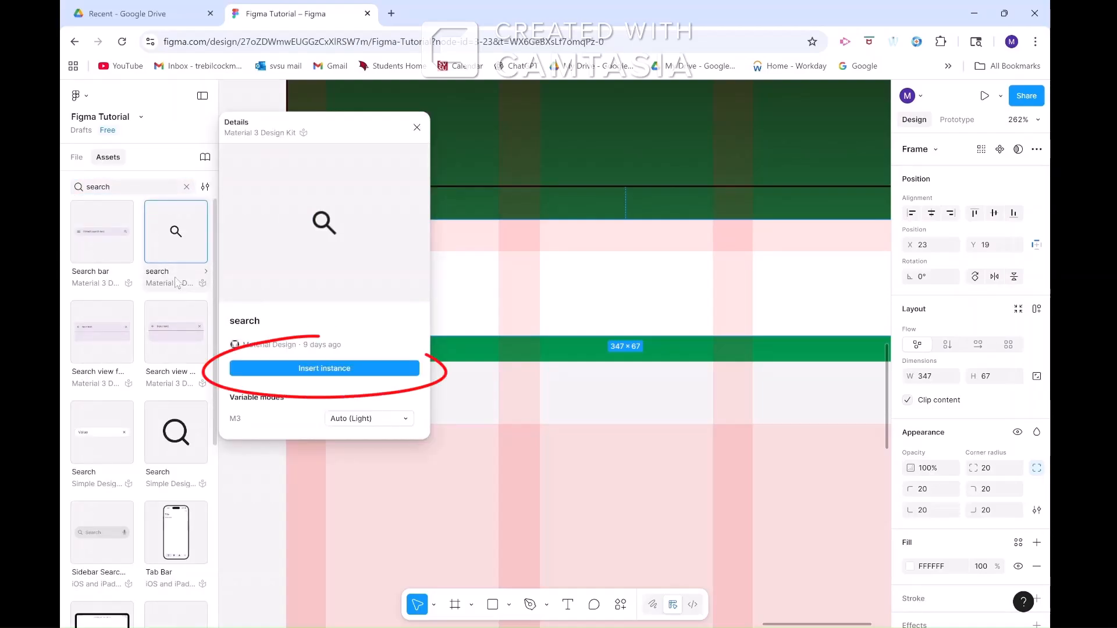
{"action": "left_click", "coordinate": [324, 368]}
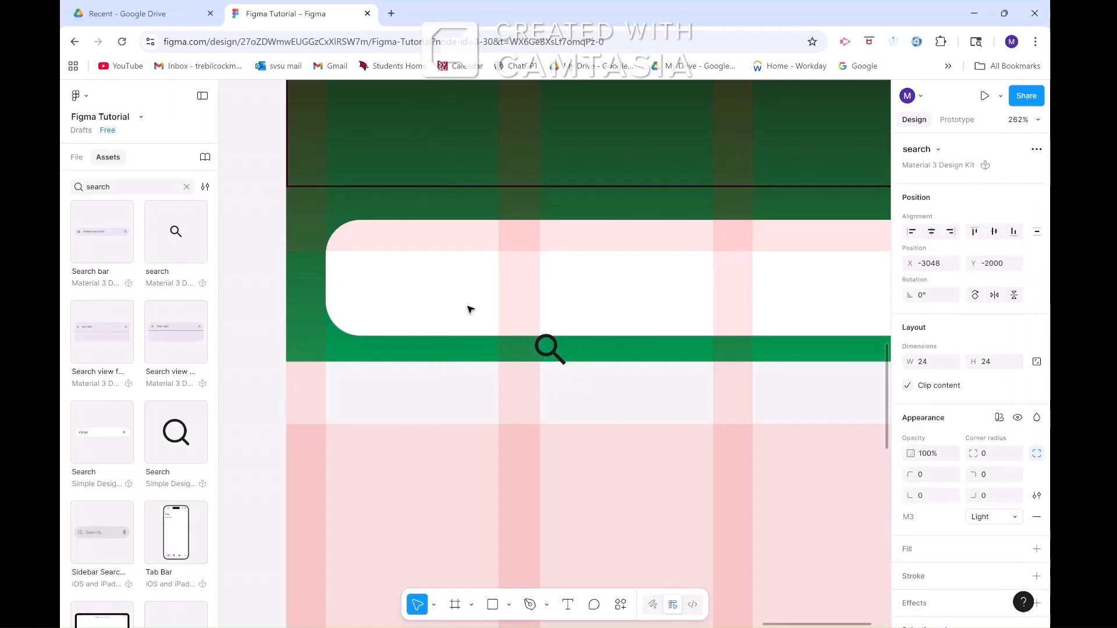
Step: Move the search icon into the left end of the white search bar and enlarge it to about 49 × 49
{"action": "left_click_drag", "start_coordinate": [559, 358], "coordinate": [382, 284]}
{"action": "left_click_drag", "start_coordinate": [415, 245], "coordinate": [433, 233]}
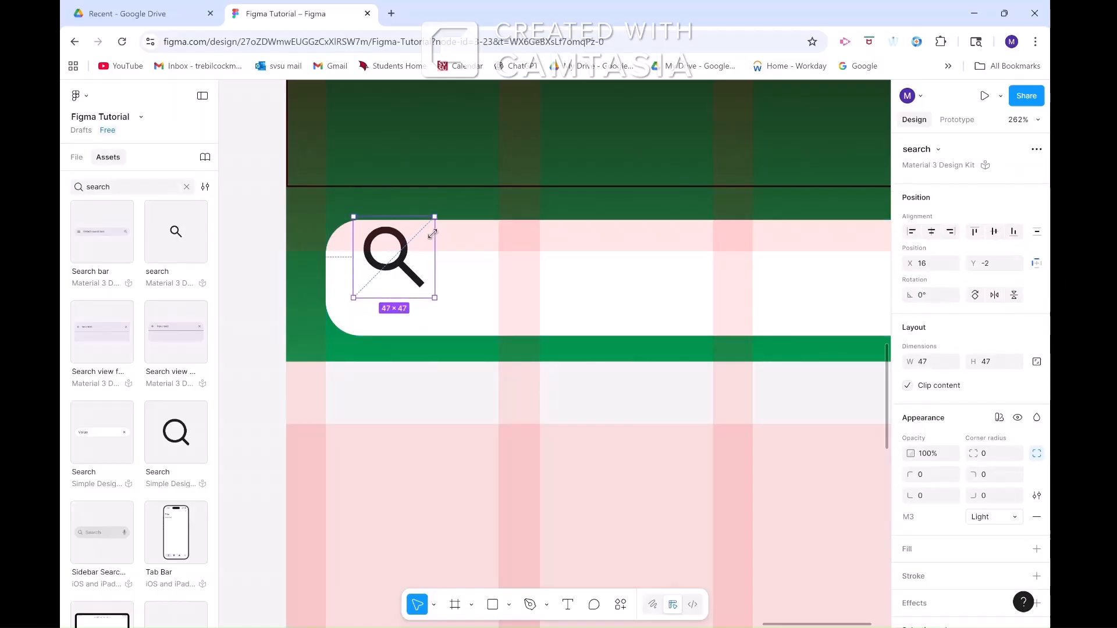
{"action": "left_click_drag", "start_coordinate": [429, 298], "coordinate": [463, 330]}
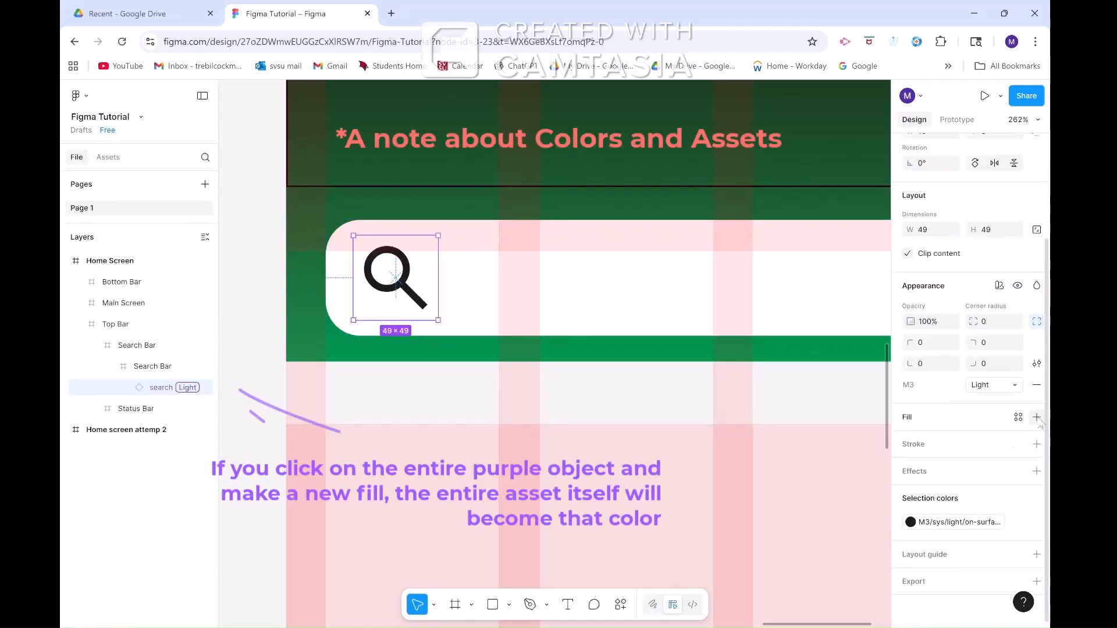
Step: Try a blue 4D83ED fill on the whole search icon instance and remove it
{"action": "left_click", "coordinate": [1037, 417]}
{"action": "left_click", "coordinate": [813, 602]}
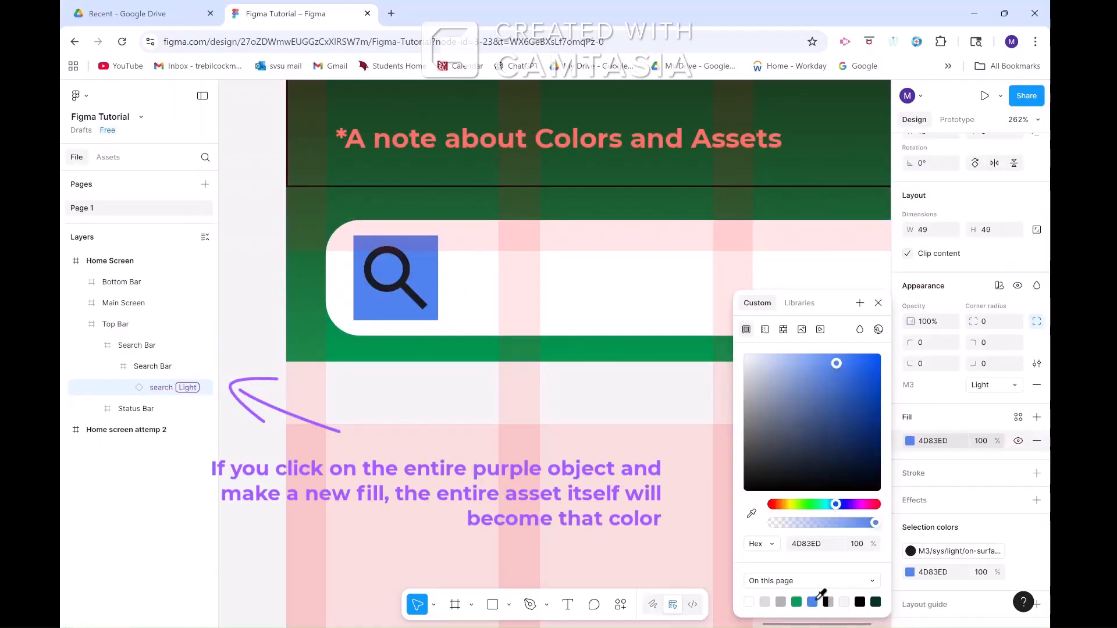
{"action": "left_click", "coordinate": [1037, 441]}
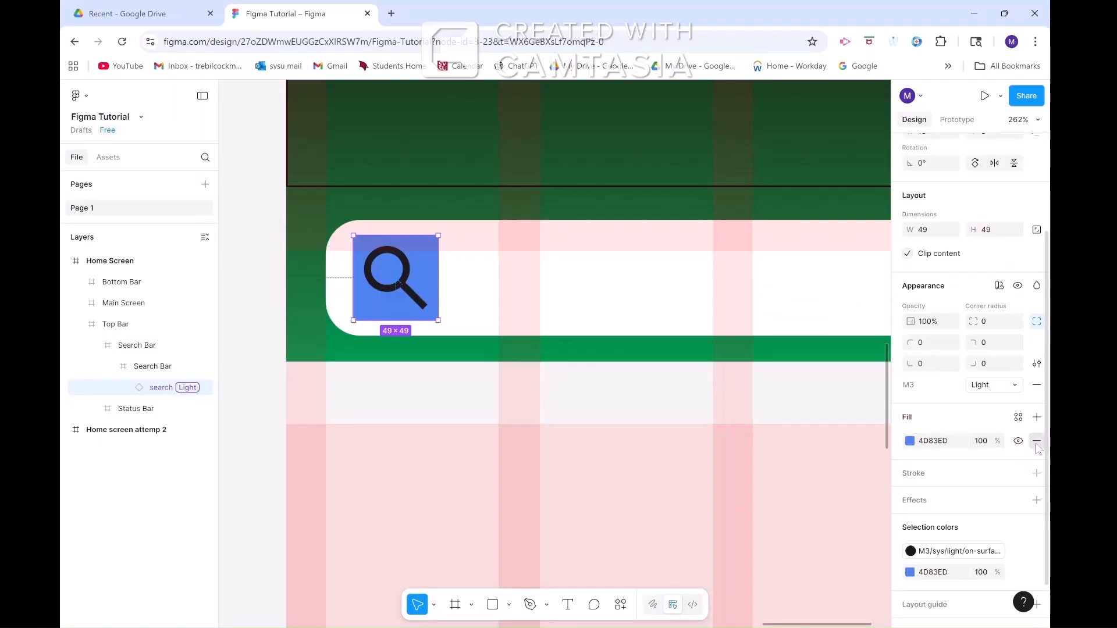
Step: Clear the search instance's background fill and recolour its inner icon layer green 00954F, sampled from the area just below the white bar
{"action": "left_click", "coordinate": [1037, 440]}
{"action": "left_click", "coordinate": [131, 388]}
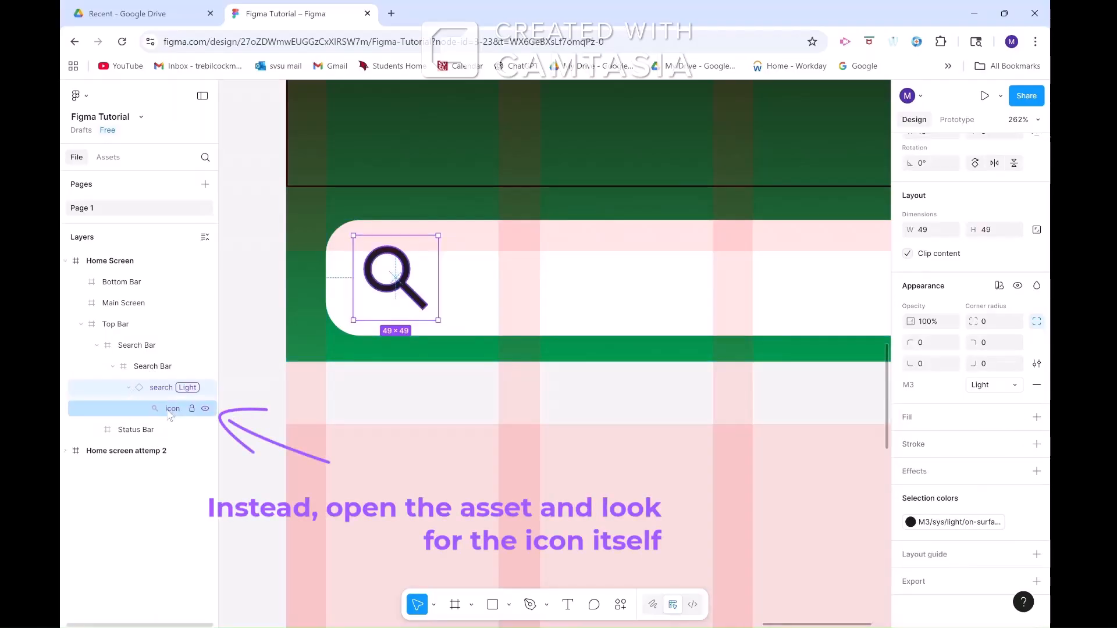
{"action": "left_click", "coordinate": [172, 409]}
{"action": "left_click", "coordinate": [911, 469]}
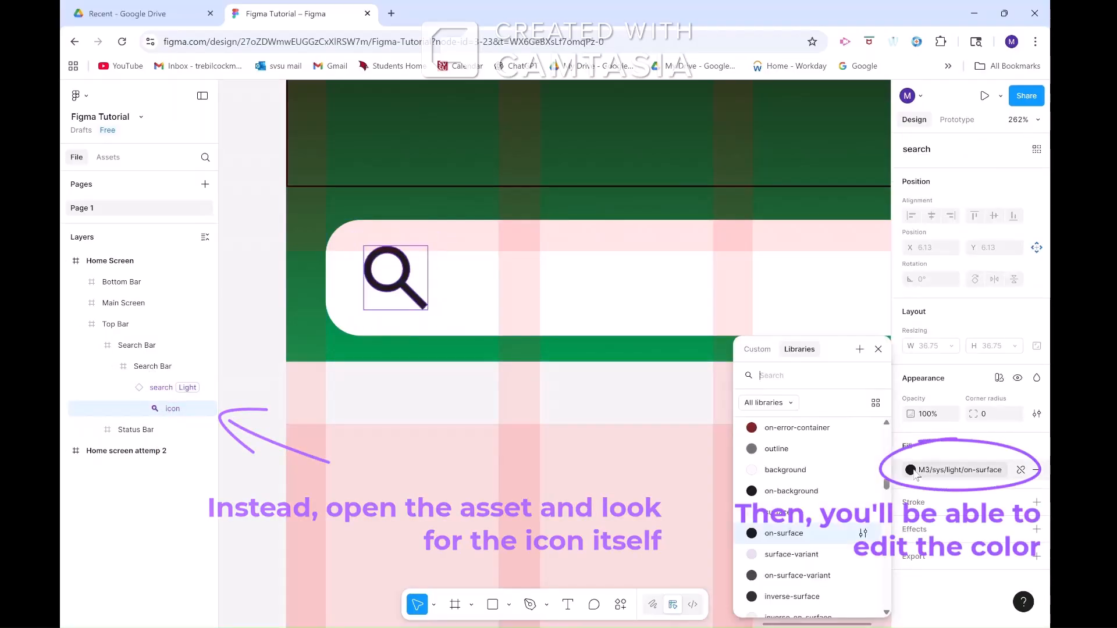
{"action": "left_click", "coordinate": [751, 349]}
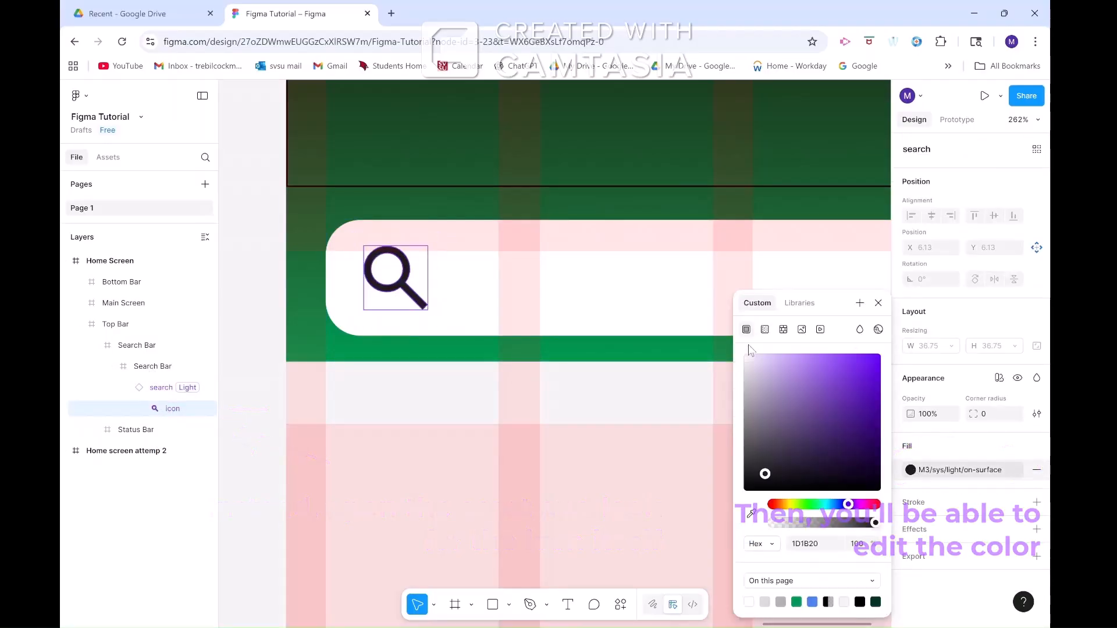
{"action": "left_click", "coordinate": [752, 514]}
{"action": "left_click", "coordinate": [601, 348]}
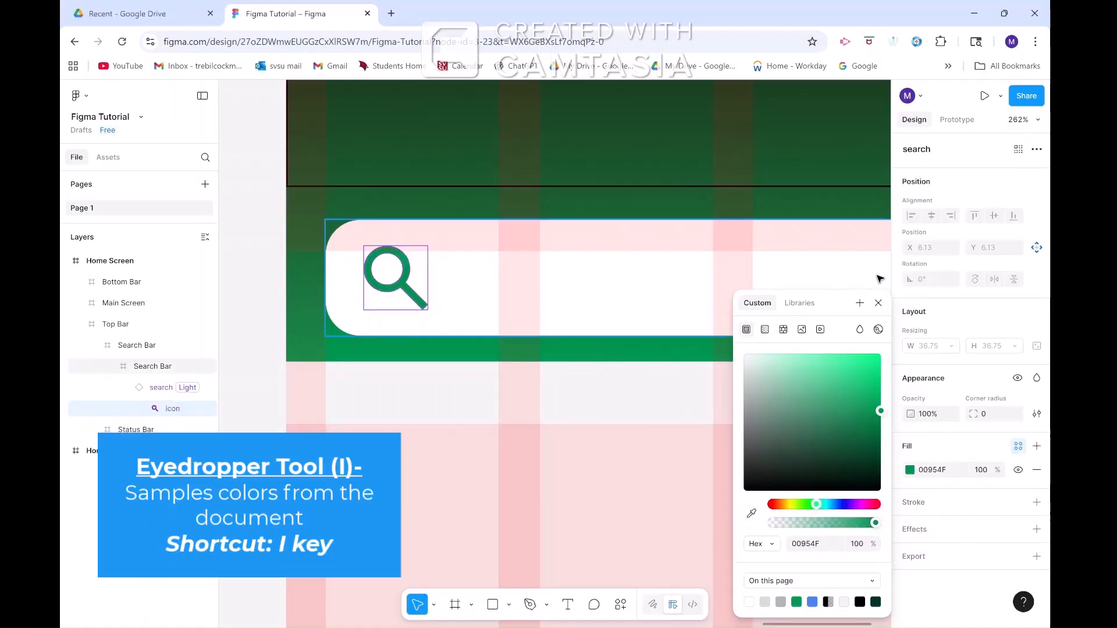
{"action": "left_click", "coordinate": [878, 304]}
Step: Add a text box reading "Search" beside the search icon in the white bar and resize it to about 268 × 37
{"action": "key", "text": "t"}
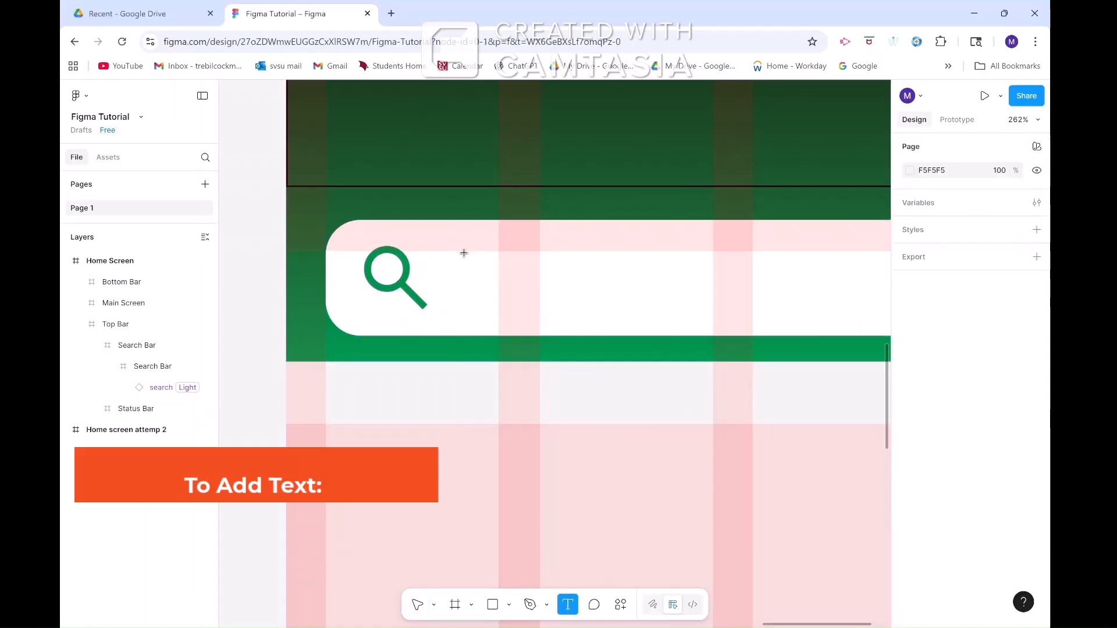
{"action": "left_click_drag", "start_coordinate": [459, 244], "coordinate": [527, 312]}
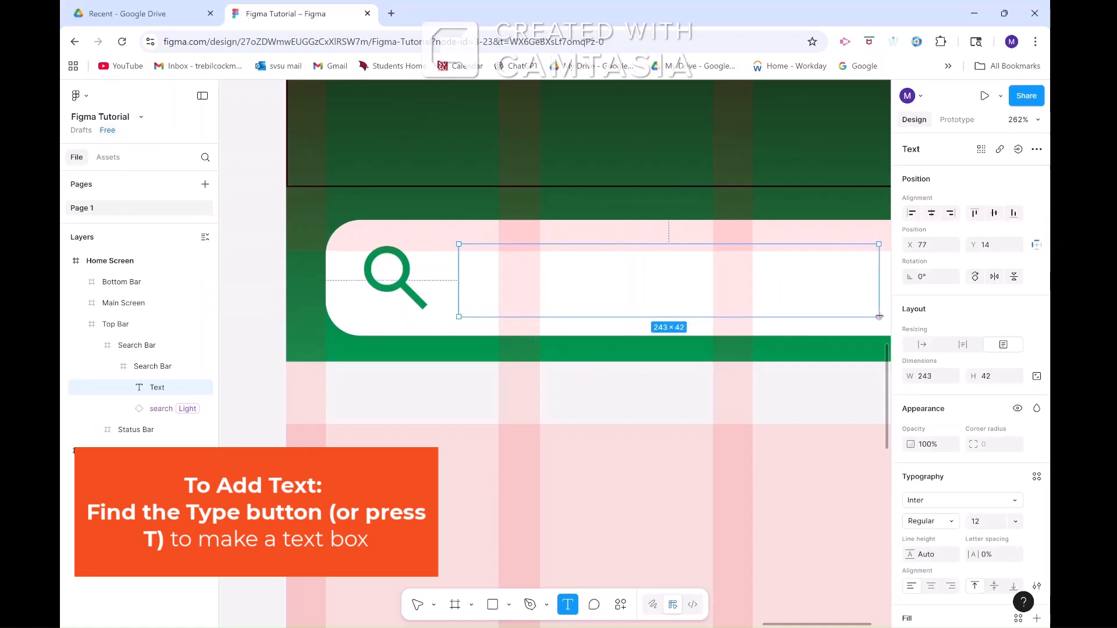
{"action": "left_click_drag", "start_coordinate": [879, 317], "coordinate": [859, 315]}
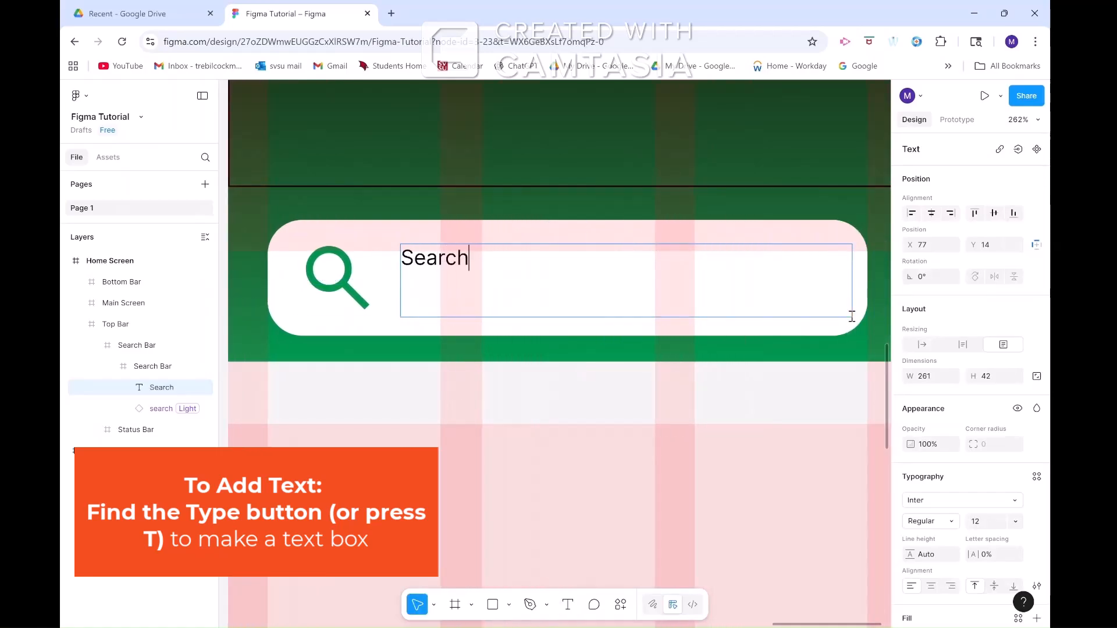
{"action": "left_click", "coordinate": [152, 369]}
{"action": "left_click", "coordinate": [157, 389]}
{"action": "left_click_drag", "start_coordinate": [400, 317], "coordinate": [388, 309]}
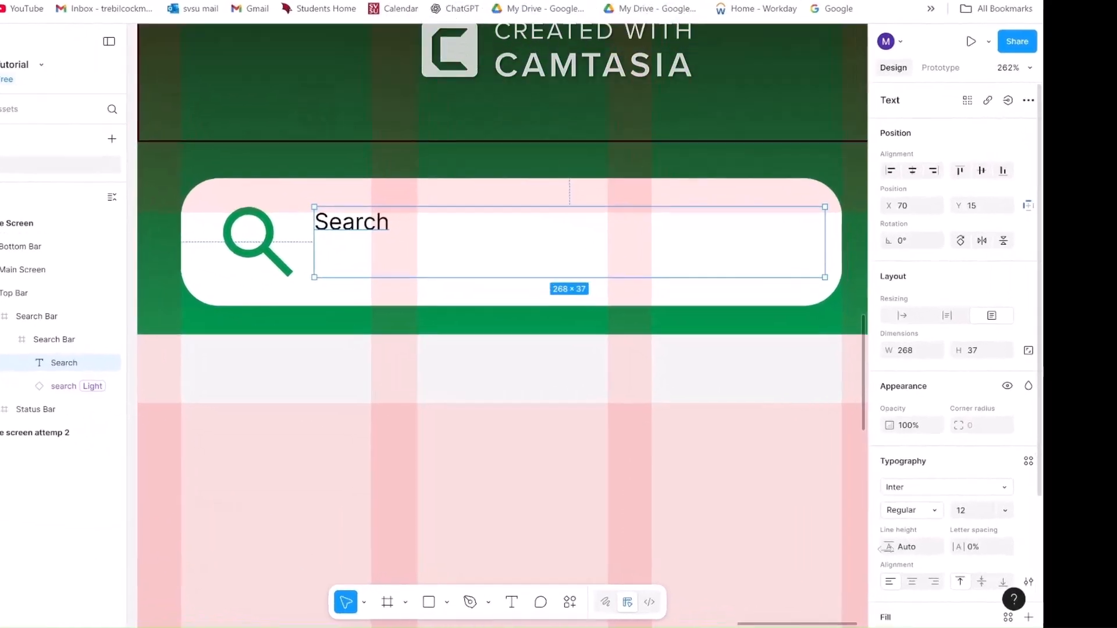
Step: Set the "Search" text to Roboto Bold, size 20
{"action": "left_click", "coordinate": [955, 501]}
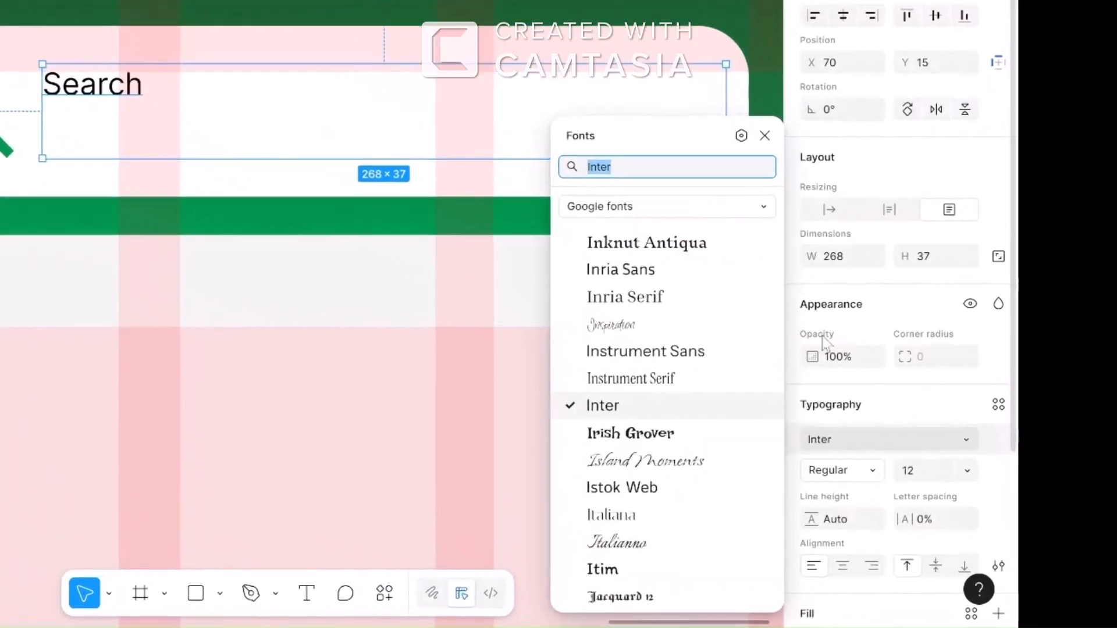
{"action": "type", "text": "rob"}
{"action": "left_click", "coordinate": [614, 199]}
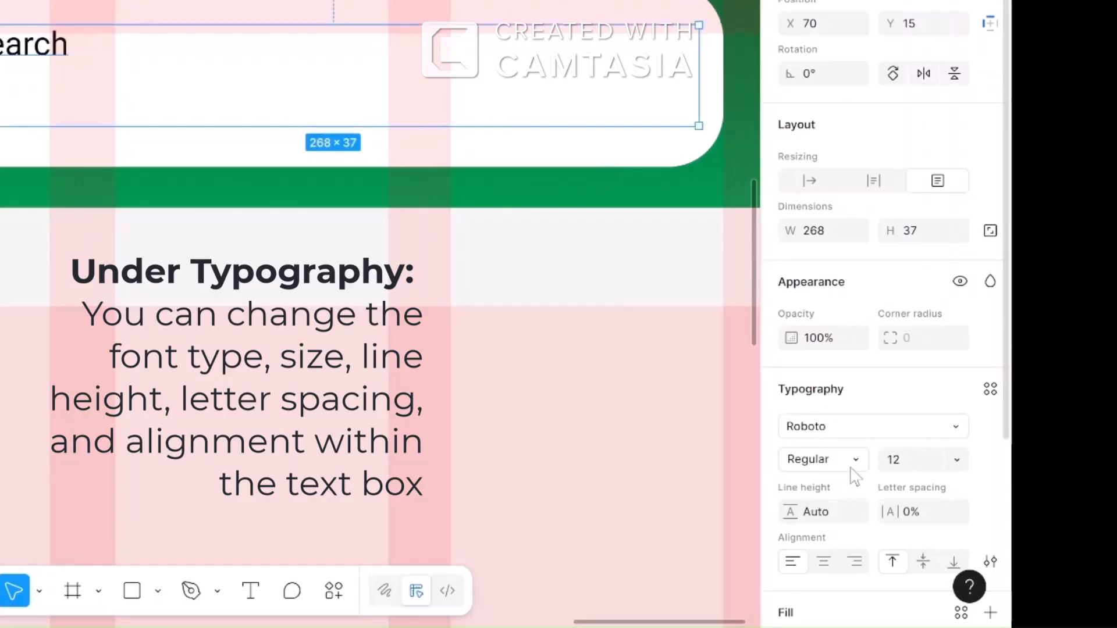
{"action": "left_click", "coordinate": [873, 473]}
{"action": "left_click", "coordinate": [834, 538]}
{"action": "left_click", "coordinate": [923, 466]}
{"action": "type", "text": "20"}
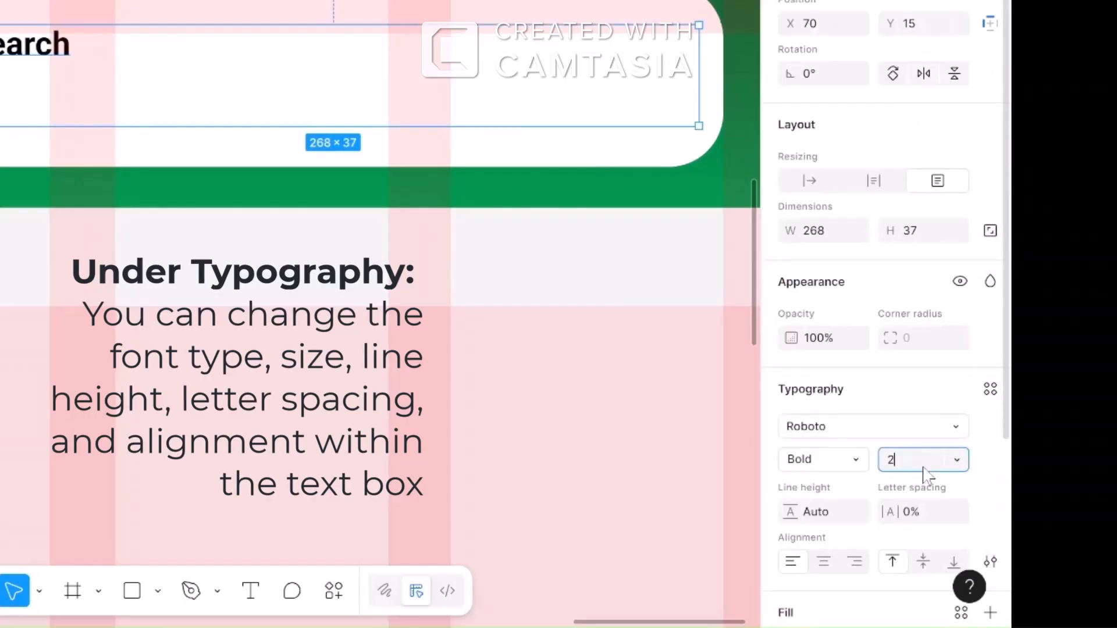
{"action": "key", "text": "Return"}
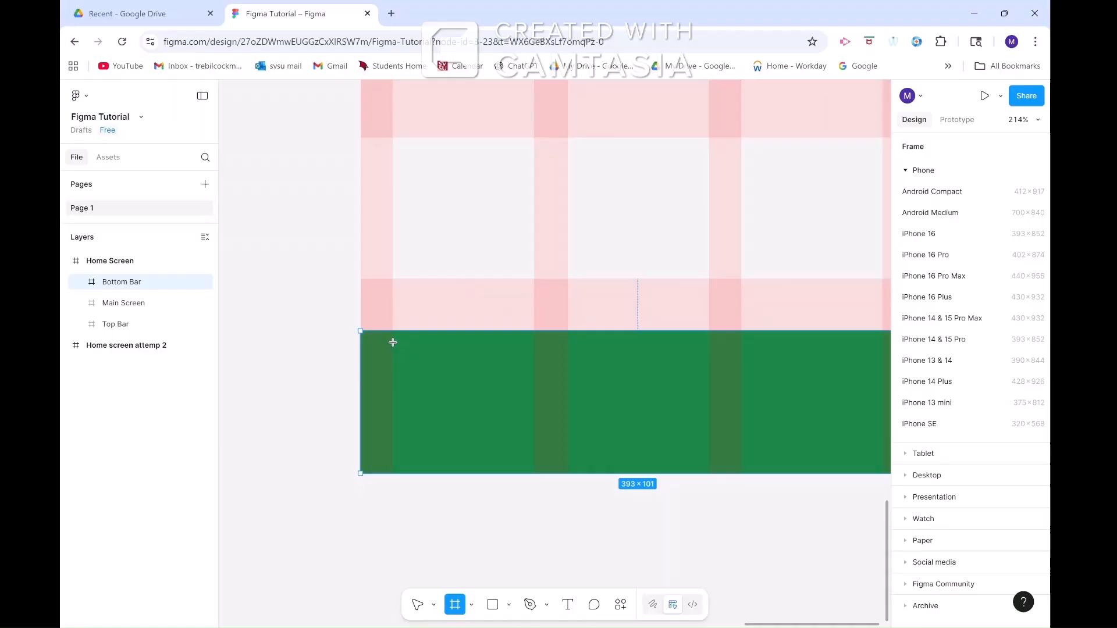
Step: Draw a frame about 70 × 69 at the left end of Bottom Bar and give it a stroke
{"action": "mouse_move", "coordinate": [393, 343]}
{"action": "left_mouse_down"}
{"action": "mouse_move", "coordinate": [507, 448]}
{"action": "mouse_move", "coordinate": [492, 441]}
{"action": "left_mouse_up"}
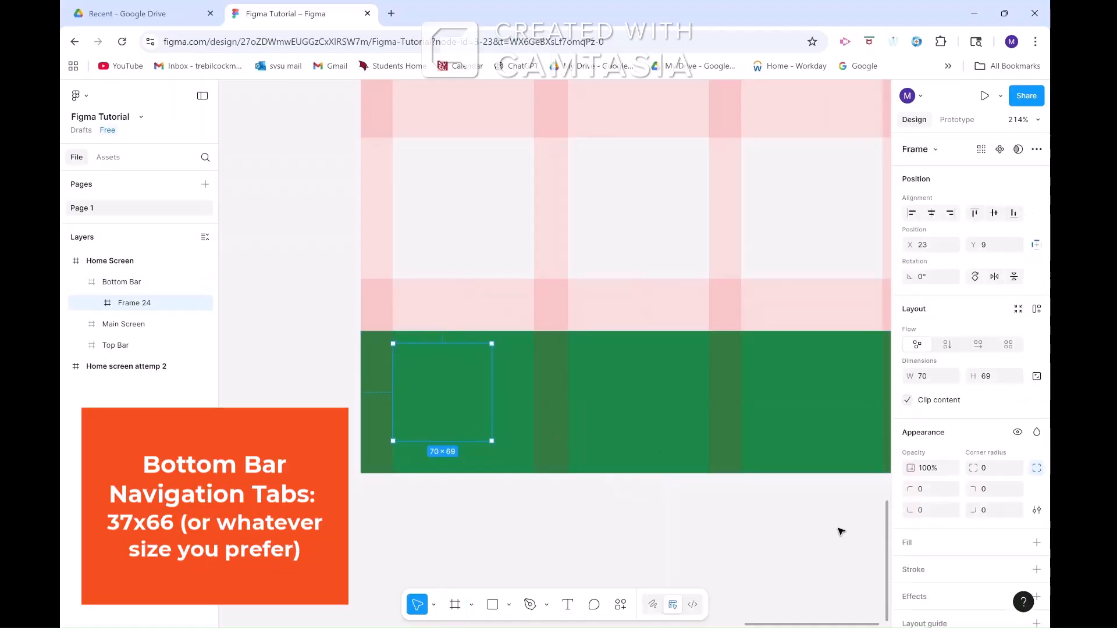
{"action": "left_click", "coordinate": [1037, 570]}
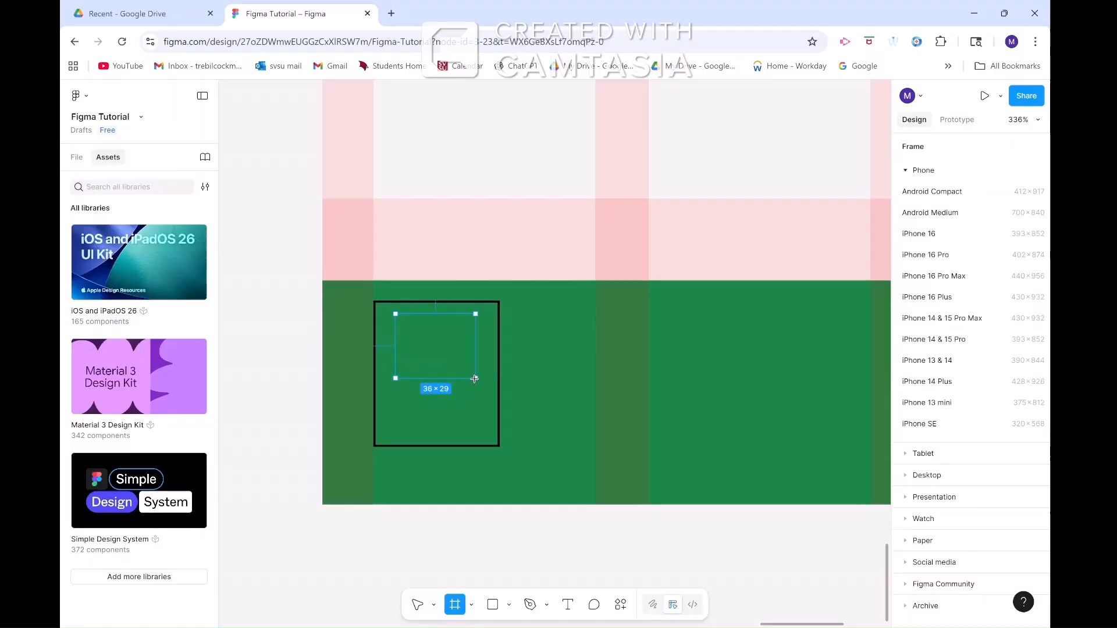
Step: Draw a nested frame about 37 × 31 in the upper half of the outlined tab frame and switch its fill to an image
{"action": "left_click_drag", "start_coordinate": [475, 379], "coordinate": [478, 384]}
{"action": "scroll", "coordinate": [977, 457], "scroll_direction": "down", "scroll_amount": 2}
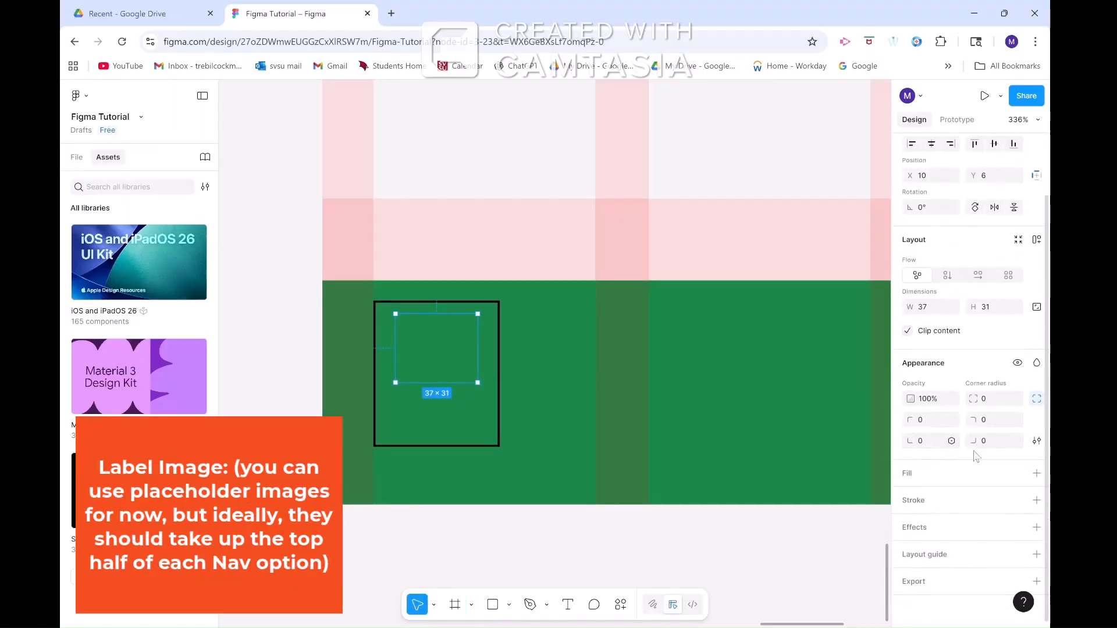
{"action": "left_click", "coordinate": [1037, 474]}
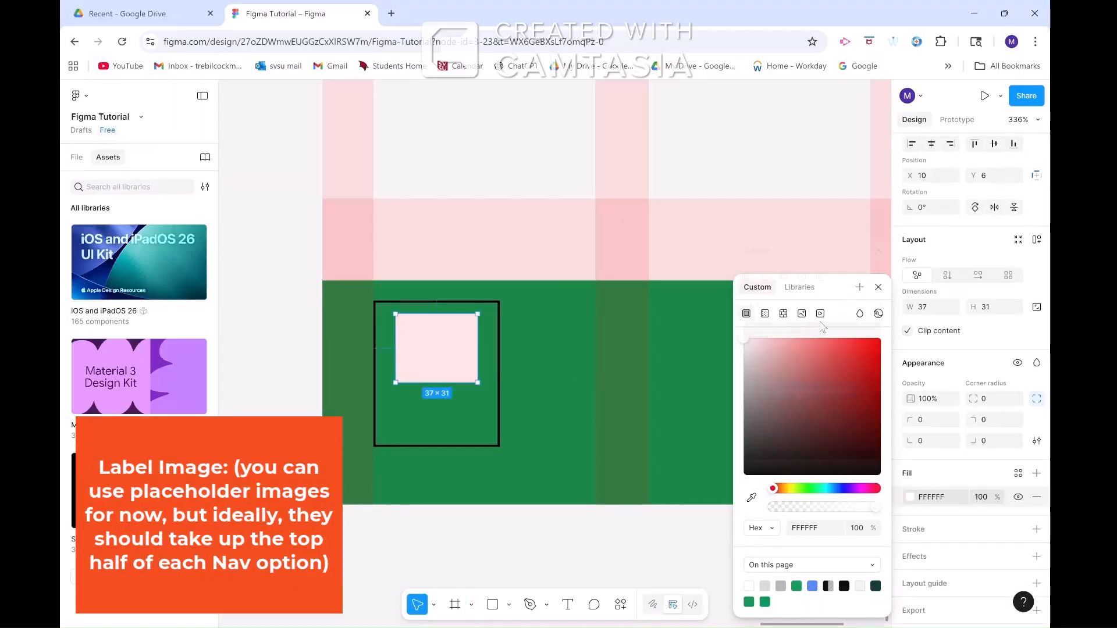
{"action": "left_click", "coordinate": [802, 313]}
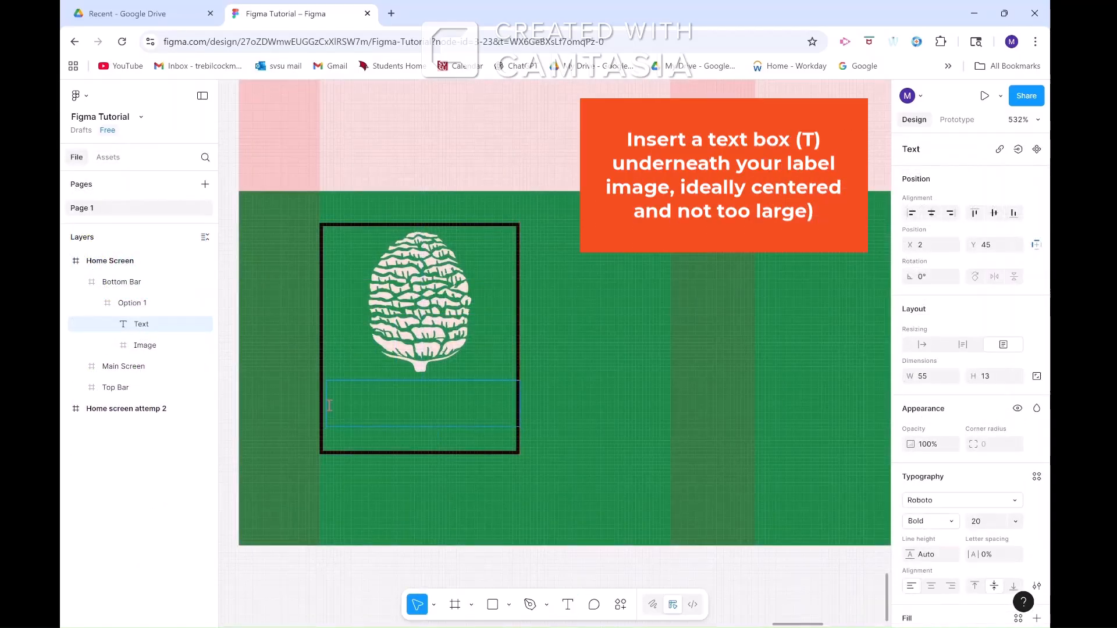
Step: Enter "Option 1" in the text box under the pine cone image and format it as centred Roboto Regular, size 12
{"action": "type", "text": "Option 1"}
{"action": "key", "text": "Escape"}
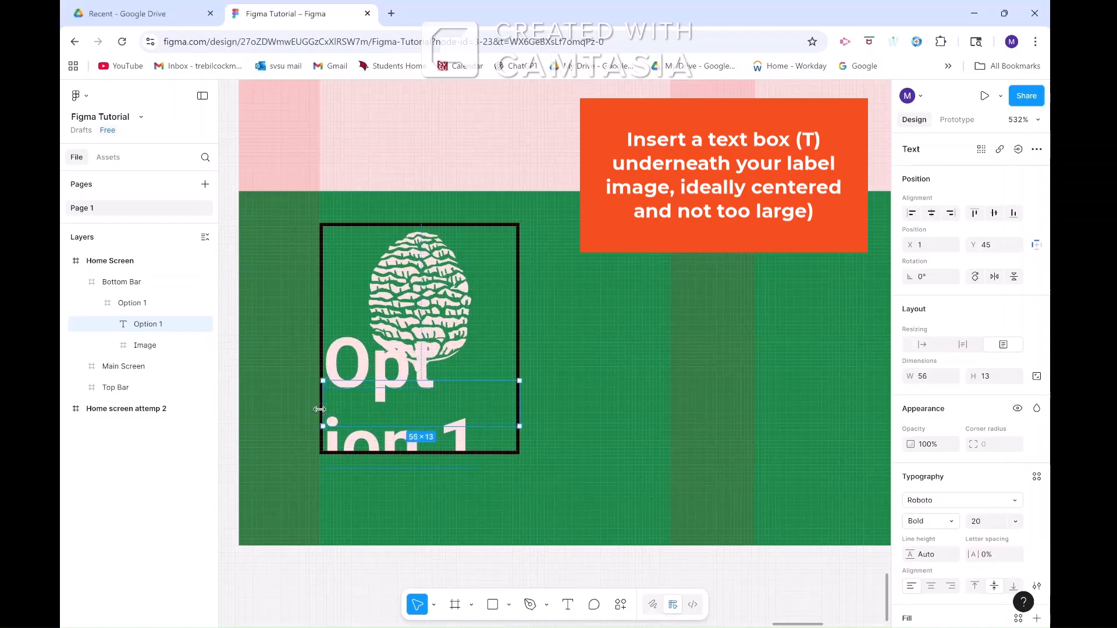
{"action": "left_click", "coordinate": [1015, 524]}
{"action": "left_click", "coordinate": [998, 490]}
{"action": "left_click", "coordinate": [950, 522]}
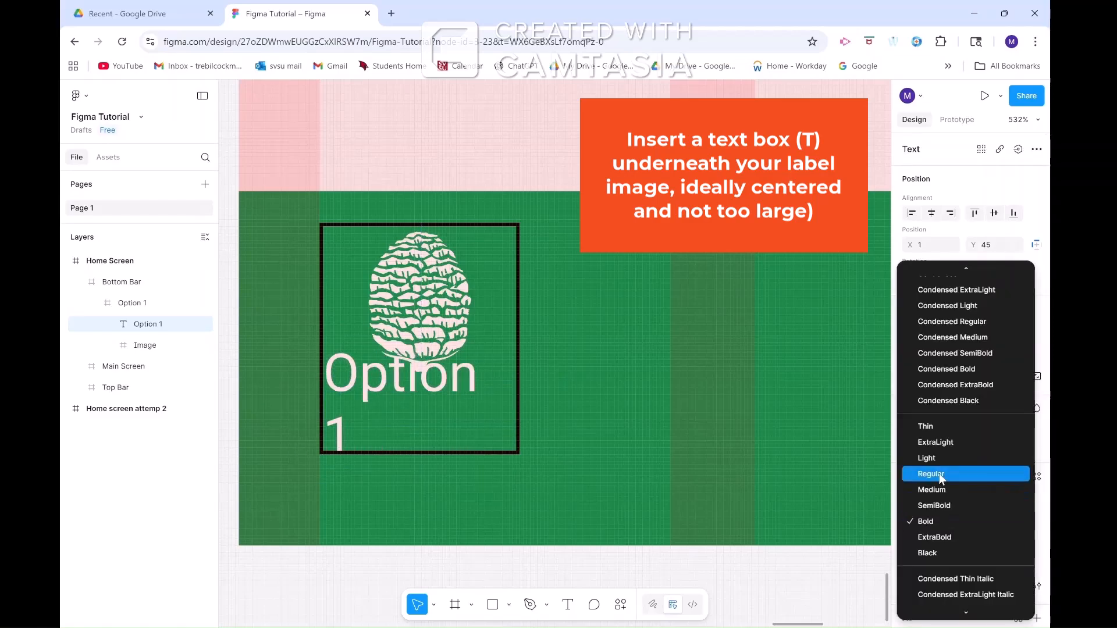
{"action": "left_click", "coordinate": [940, 475]}
{"action": "left_click", "coordinate": [977, 523]}
{"action": "left_click", "coordinate": [1016, 522]}
{"action": "left_click", "coordinate": [996, 374]}
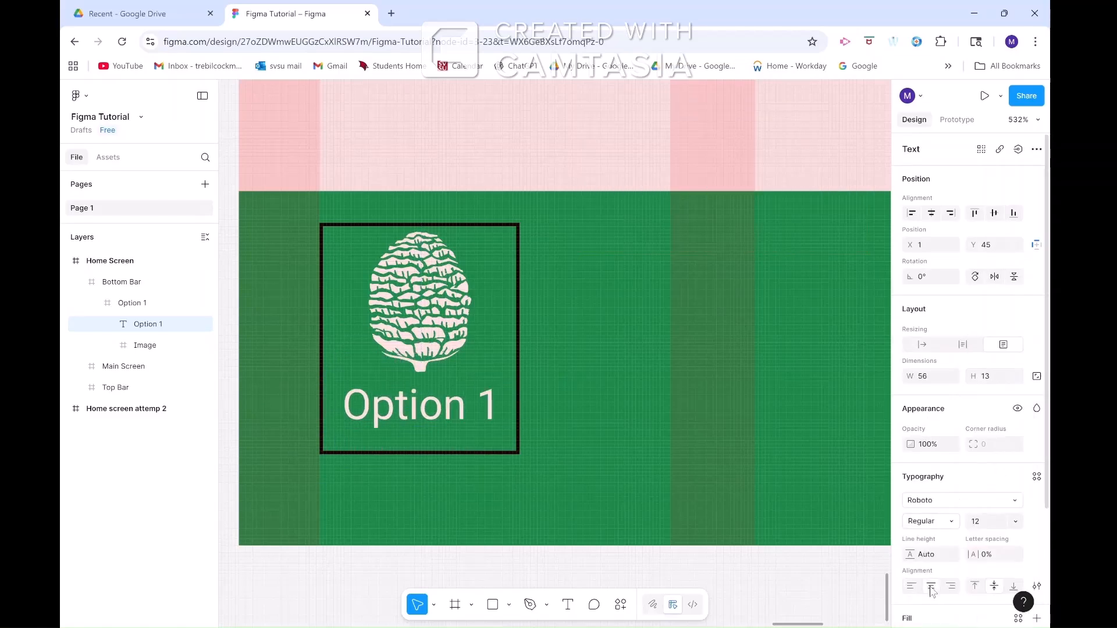
Step: Group the Option 1 label with the pine cone image and centre the group within its tab frame
{"action": "left_click", "coordinate": [176, 341], "text": "shift"}
{"action": "right_click", "coordinate": [416, 301]}
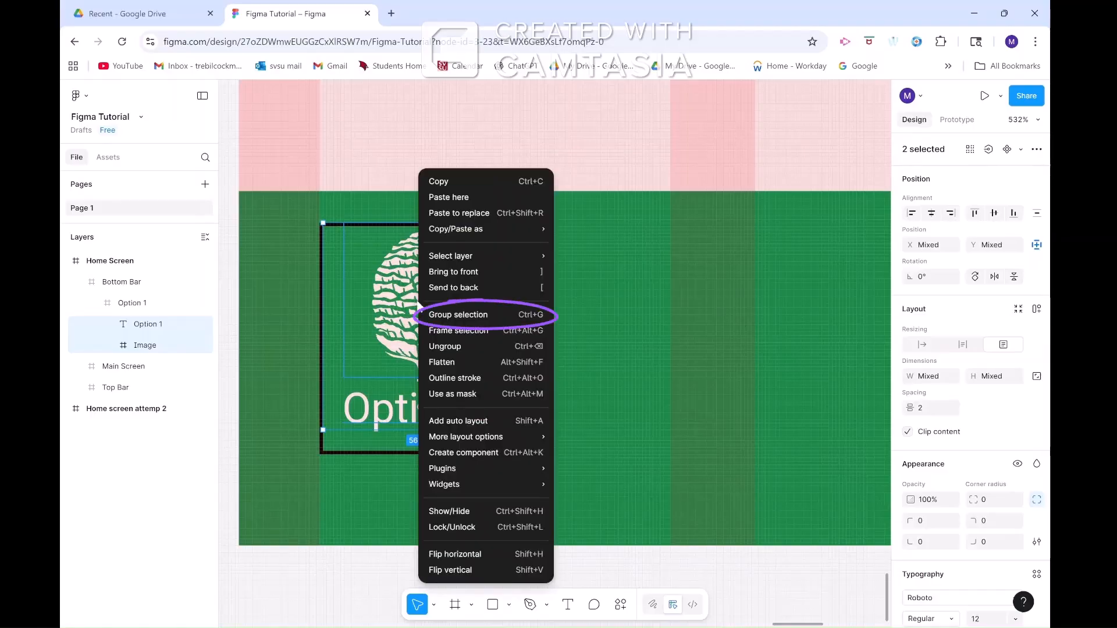
{"action": "left_click", "coordinate": [443, 314]}
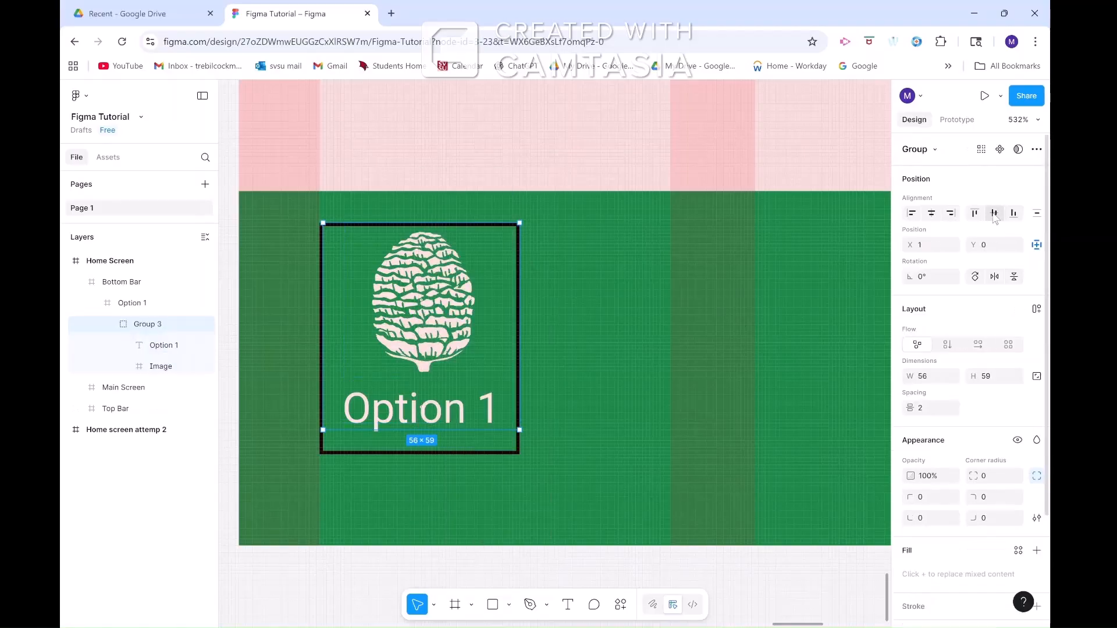
{"action": "left_click", "coordinate": [938, 214]}
{"action": "scroll", "coordinate": [671, 386], "scroll_direction": "down", "scroll_amount": 4}
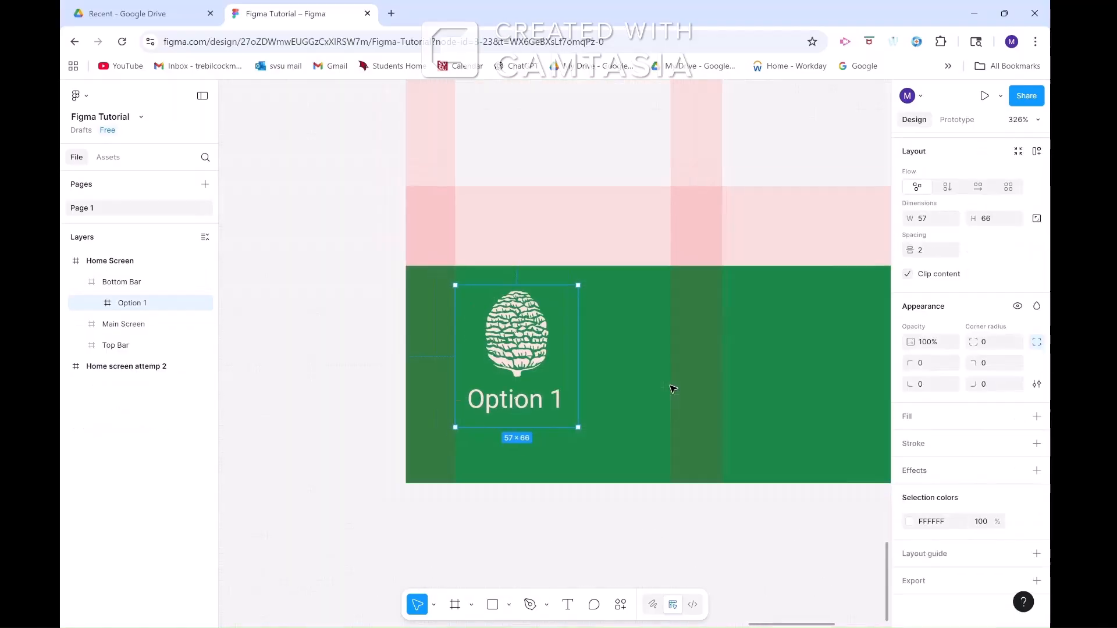
Step: Duplicate the Option 1 tab to its right in Bottom Bar and relabel the copy "Option 2"
{"action": "scroll", "coordinate": [670, 386], "scroll_direction": "right", "scroll_amount": 3}
{"action": "left_click_drag", "start_coordinate": [384, 367], "coordinate": [457, 368]}
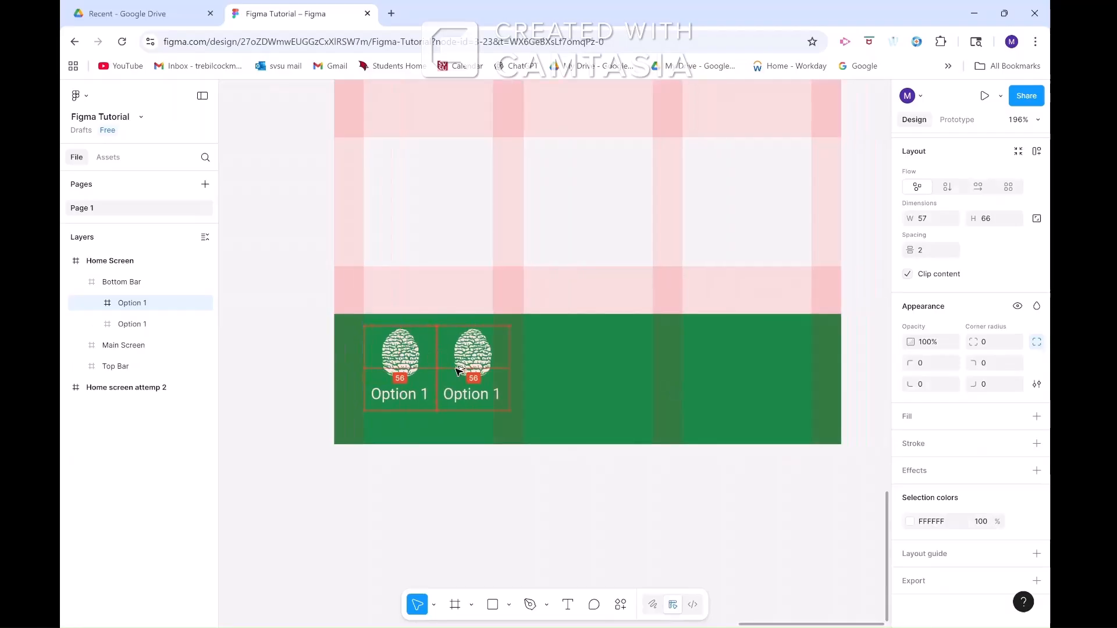
{"action": "double_click", "coordinate": [522, 394]}
{"action": "left_click", "coordinate": [96, 304]}
{"action": "left_click", "coordinate": [429, 494]}
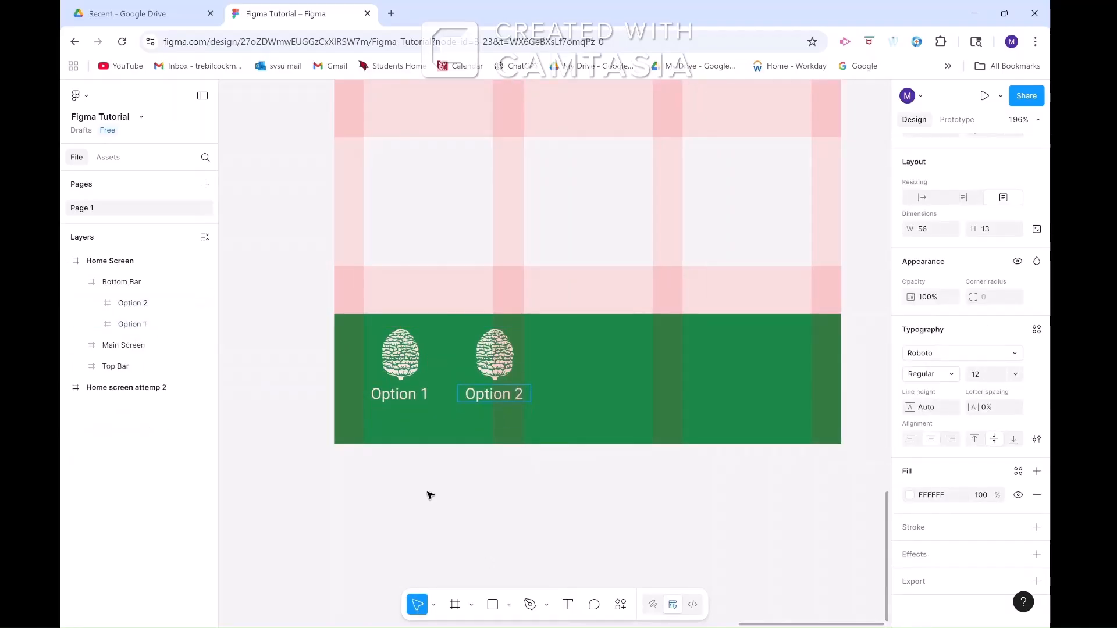
Step: Place a third evenly spaced copy of the navigation tab in Bottom Bar and relabel it "Option 3"
{"action": "left_click", "coordinate": [512, 379]}
{"action": "left_click_drag", "start_coordinate": [512, 378], "coordinate": [795, 373]}
{"action": "double_click", "coordinate": [620, 393]}
{"action": "key", "text": "BackSpace"}
{"action": "type", "text": "3"}
{"action": "left_click", "coordinate": [96, 304]}
{"action": "left_click", "coordinate": [419, 604]}
{"action": "left_click", "coordinate": [495, 506]}
Step: Change the label on the fourth navigation tab in Bottom Bar to "Option 4"
{"action": "double_click", "coordinate": [606, 378]}
{"action": "left_click", "coordinate": [568, 605]}
{"action": "left_click", "coordinate": [710, 394]}
{"action": "key", "text": "BackSpace"}
{"action": "type", "text": "4"}
{"action": "left_click", "coordinate": [96, 304]}
{"action": "left_click", "coordinate": [417, 604]}
Step: Change the label on the fifth navigation tab in Bottom Bar to "Option 5"
{"action": "double_click", "coordinate": [701, 373]}
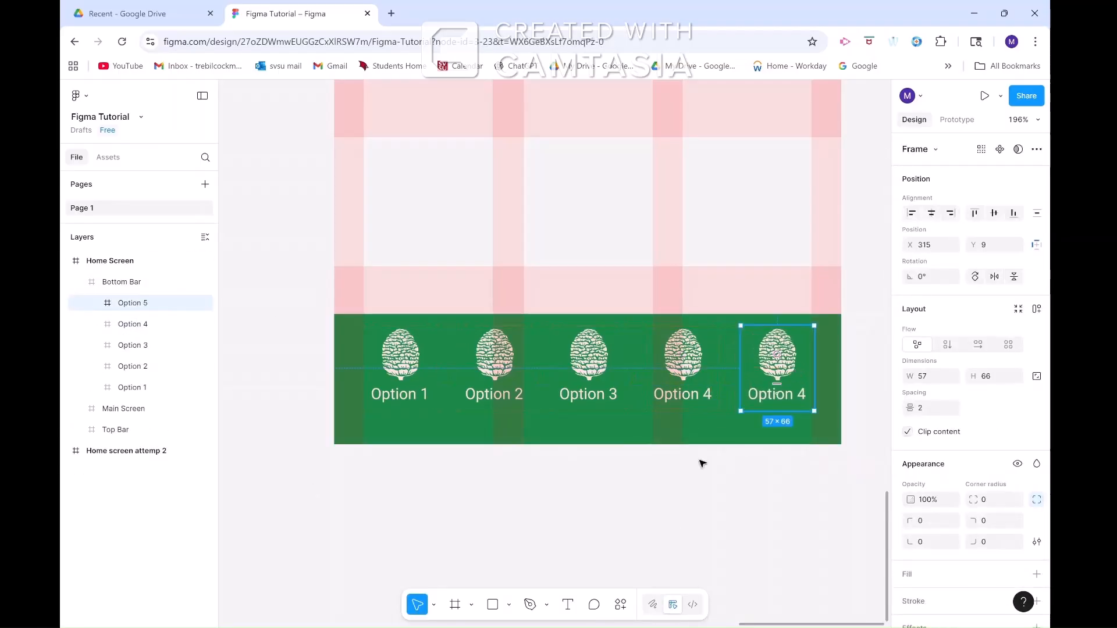
{"action": "key", "text": "t"}
{"action": "left_click", "coordinate": [805, 394]}
{"action": "key", "text": "BackSpace"}
{"action": "type", "text": "5"}
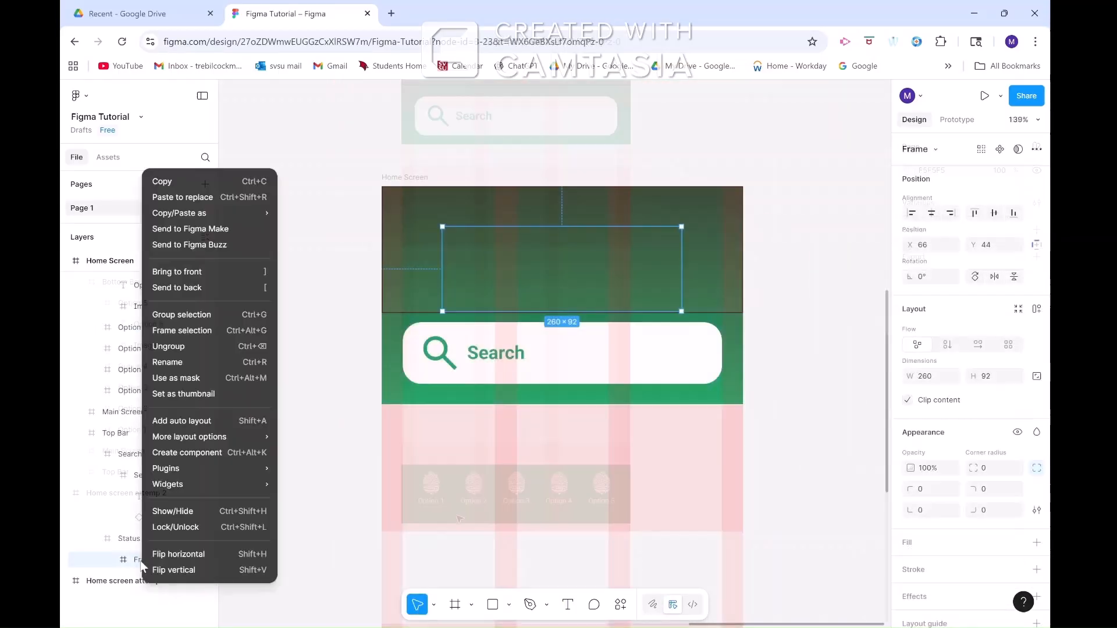
Step: Rename the 260 × 92 frame inside Status Bar as Logo and fill it with the Cedar Haven logo image
{"action": "key", "text": "Escape"}
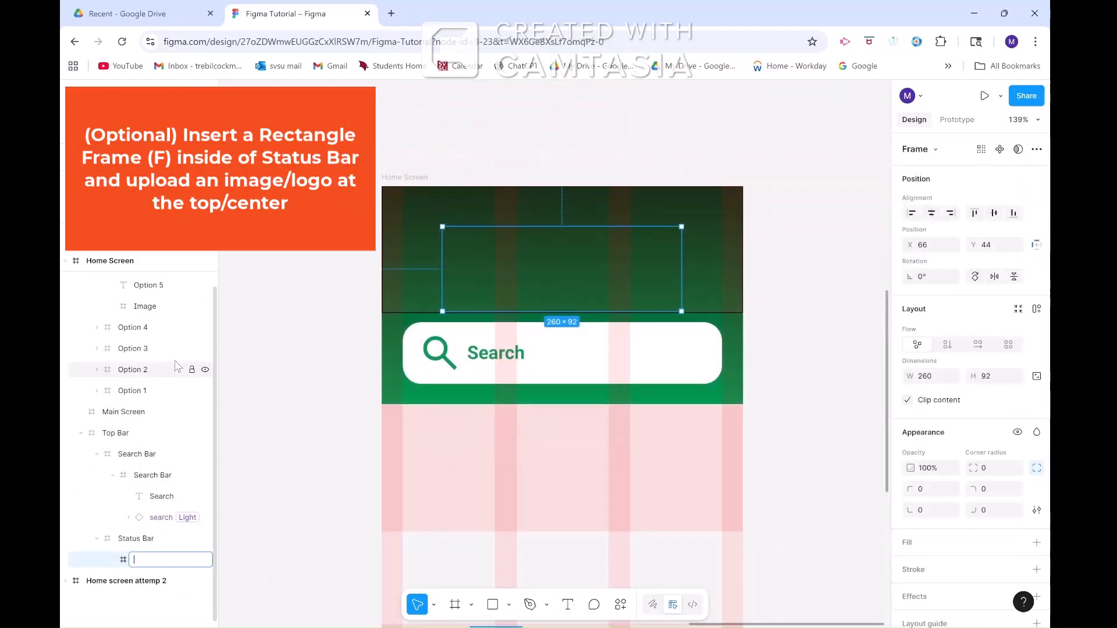
{"action": "left_click", "coordinate": [1037, 543]}
{"action": "left_click", "coordinate": [910, 566]}
{"action": "left_click", "coordinate": [802, 277]}
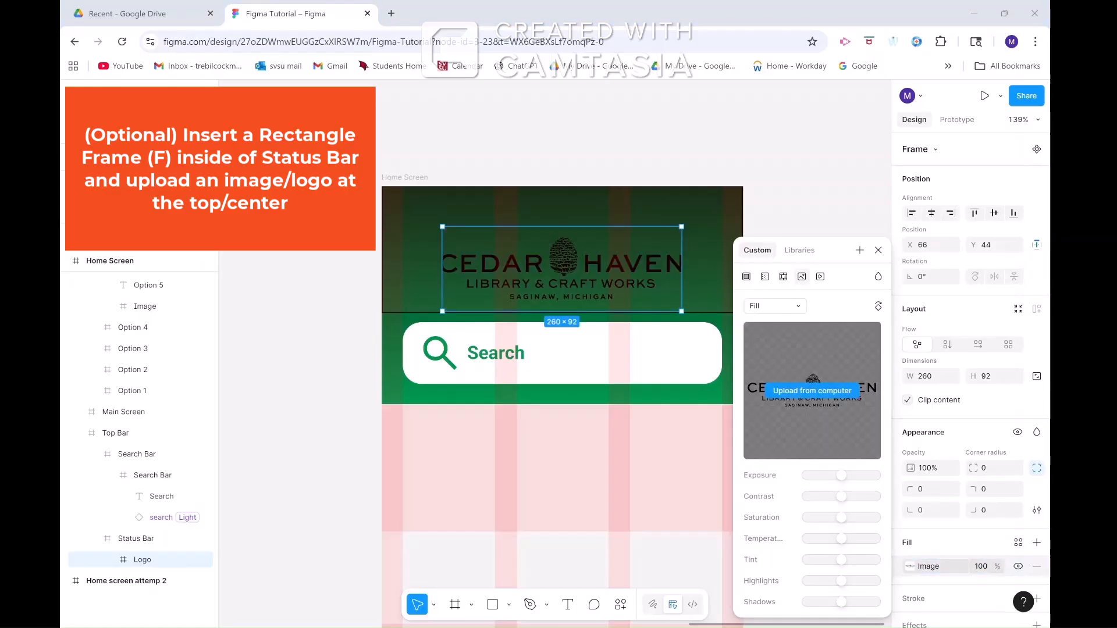
Step: Change the logo image's scaling so that the whole logo fits inside its frame
{"action": "left_click", "coordinate": [775, 306]}
{"action": "left_click", "coordinate": [777, 325]}
{"action": "left_click", "coordinate": [879, 251]}
{"action": "left_click", "coordinate": [835, 242]}
{"action": "scroll", "coordinate": [835, 242], "scroll_direction": "down", "scroll_amount": 1}
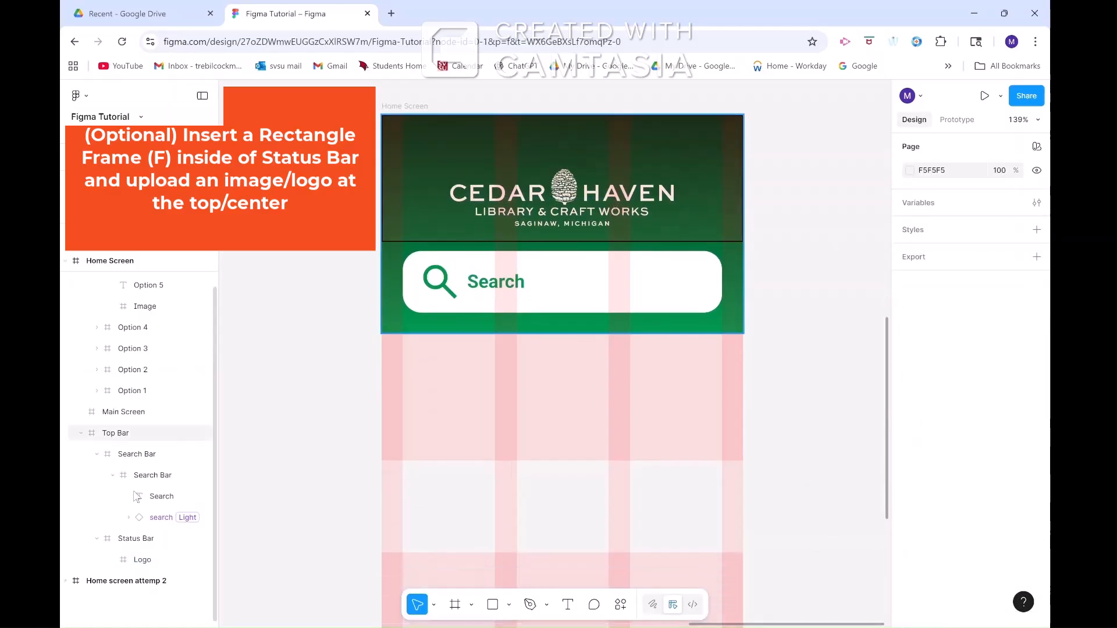
{"action": "left_click", "coordinate": [136, 559]}
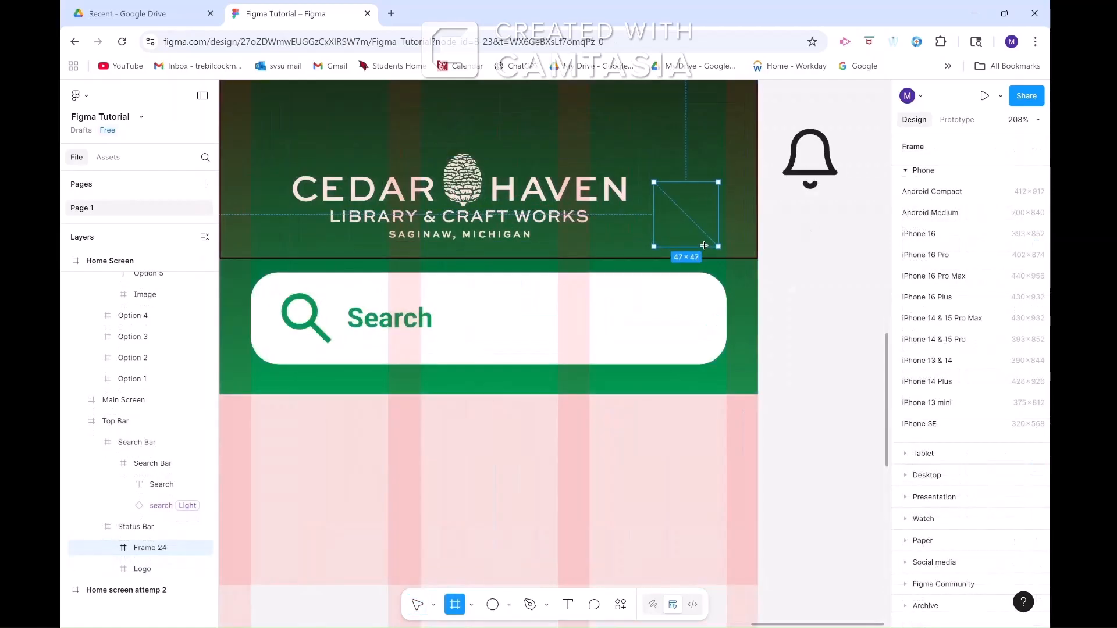
Step: Draw a 49 × 49 frame right of the Status Bar logo with a D9D9D9 fill and corner radius 100, forming a circle
{"action": "left_click_drag", "start_coordinate": [704, 245], "coordinate": [705, 246]}
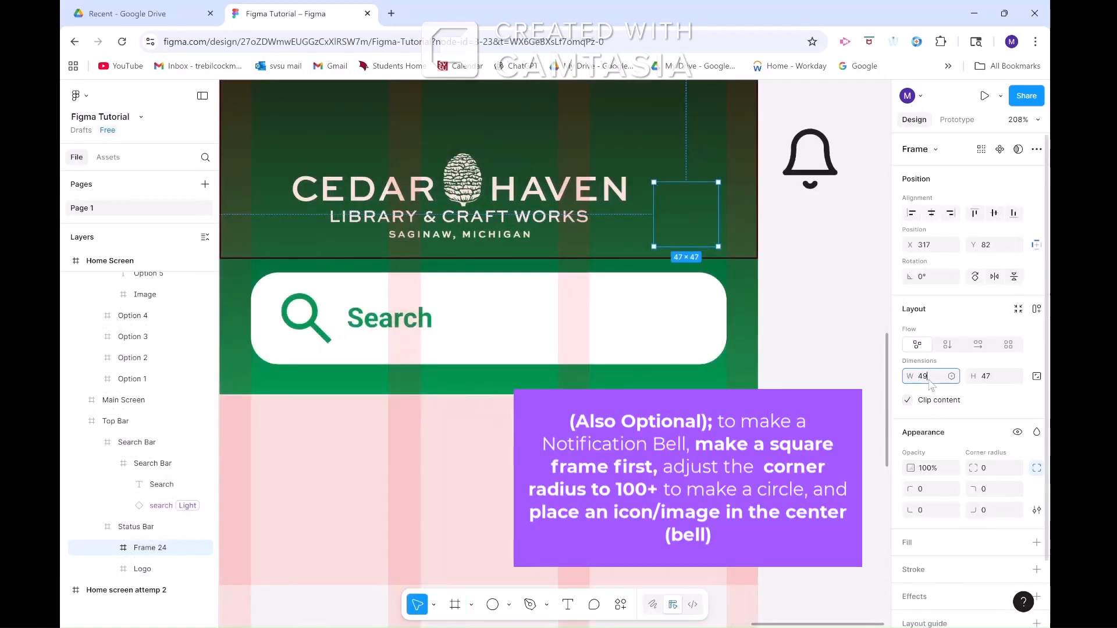
{"action": "left_click", "coordinate": [1037, 543]}
{"action": "left_click", "coordinate": [910, 566]}
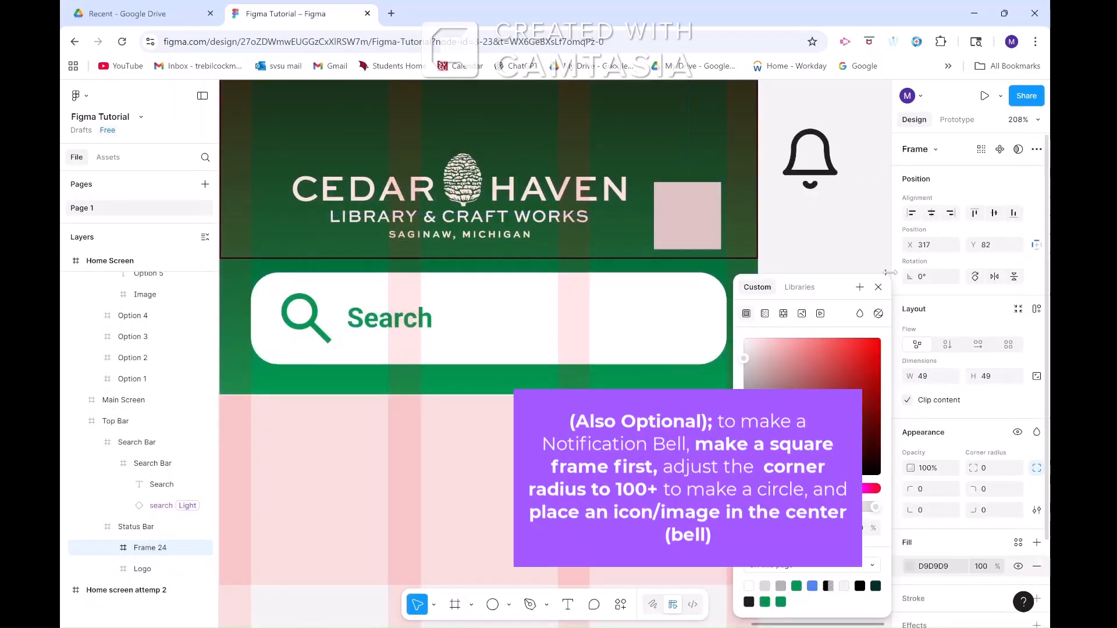
{"action": "left_click", "coordinate": [883, 289]}
{"action": "left_click_drag", "start_coordinate": [695, 216], "coordinate": [696, 208]}
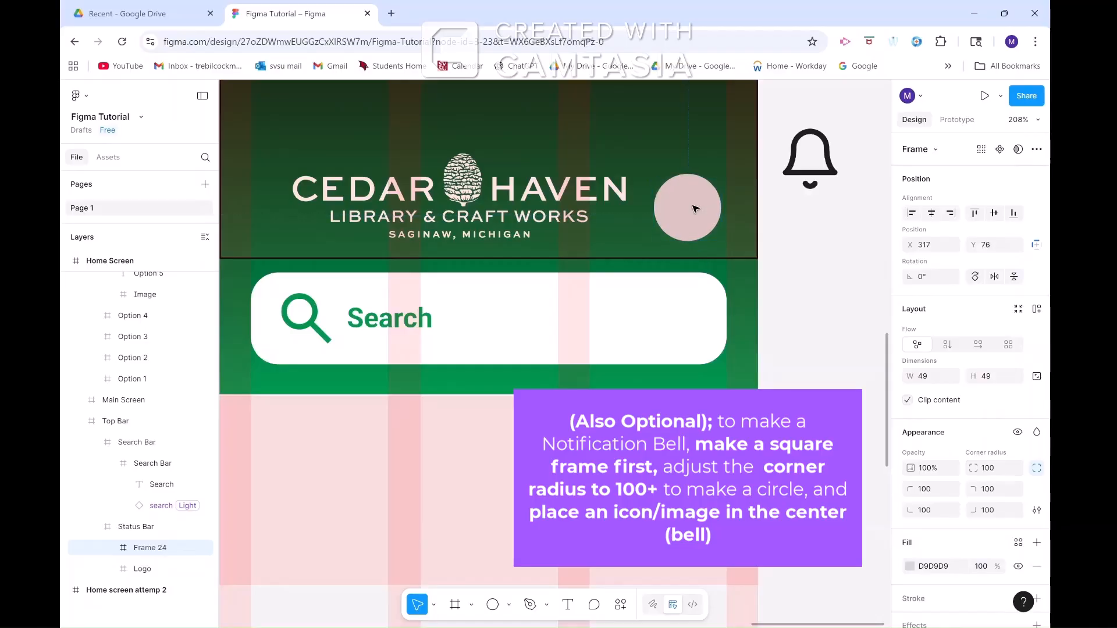
Step: Rename the circular frame in Status Bar as Notif
{"action": "right_click", "coordinate": [145, 553]}
{"action": "left_click", "coordinate": [179, 364]}
{"action": "type", "text": "Notif"}
{"action": "key", "text": "Return"}
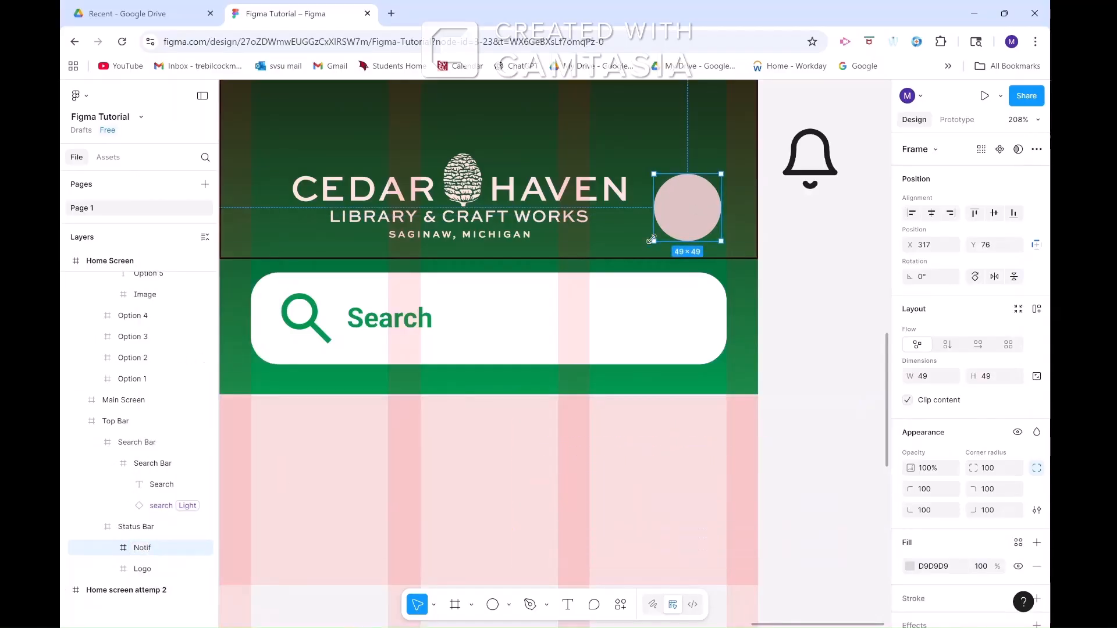
Step: Place the bell icon inside the circular Notif frame beside the Cedar Haven logo
{"action": "left_click", "coordinate": [827, 148]}
{"action": "left_click_drag", "start_coordinate": [829, 148], "coordinate": [709, 196]}
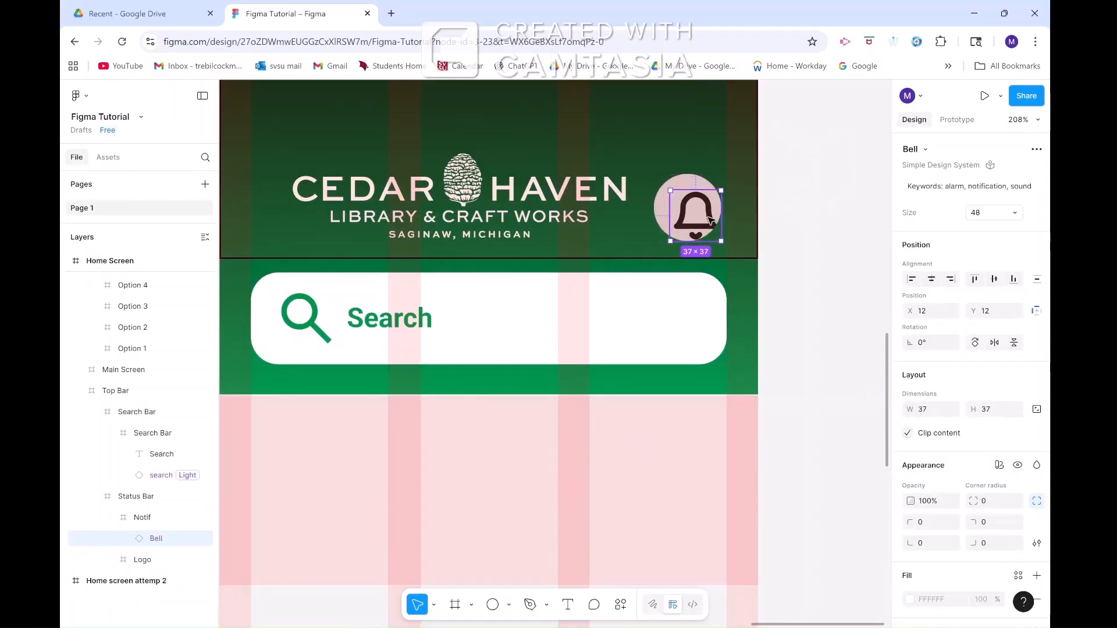
{"action": "double_click", "coordinate": [702, 212]}
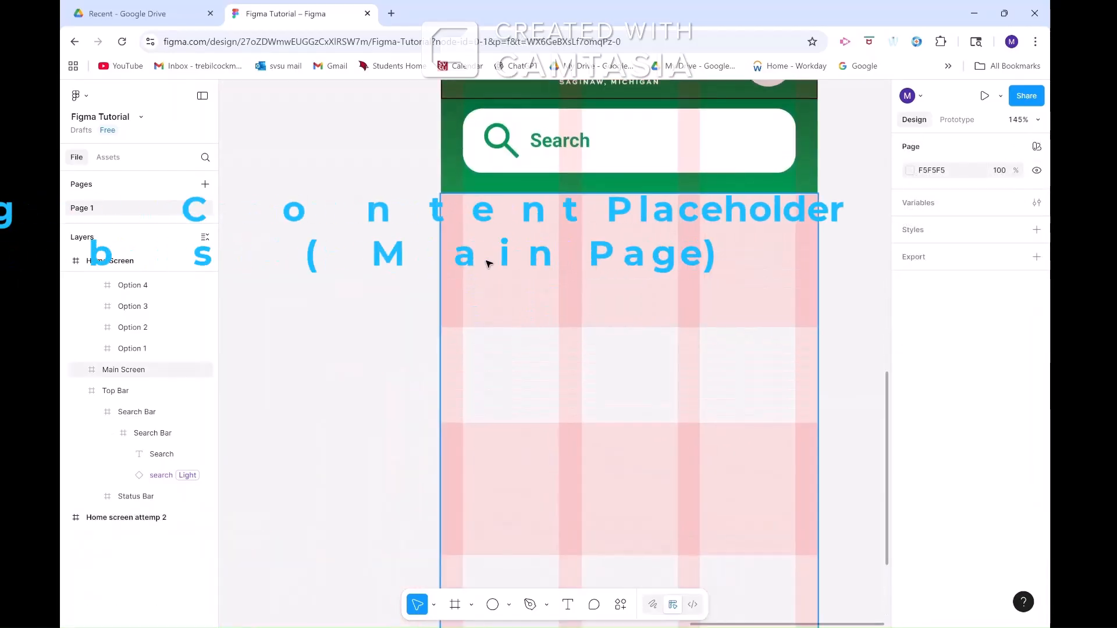
Step: Draw a 160 × 160 card frame in the Main Screen's upper-left area with white fill, corner radius 20 and a drop shadow
{"action": "key", "text": "f"}
{"action": "left_click_drag", "start_coordinate": [463, 220], "coordinate": [581, 363]}
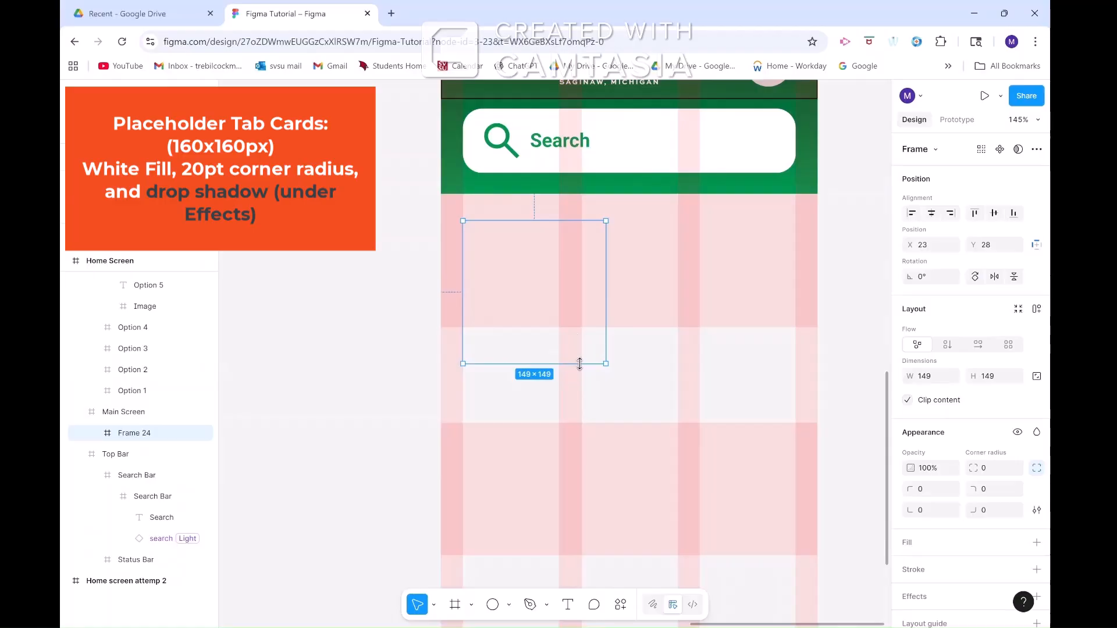
{"action": "left_click", "coordinate": [993, 381]}
{"action": "type", "text": "160"}
{"action": "key", "text": "Return"}
{"action": "scroll", "coordinate": [965, 530], "scroll_direction": "down", "scroll_amount": 1}
{"action": "left_click", "coordinate": [911, 529]}
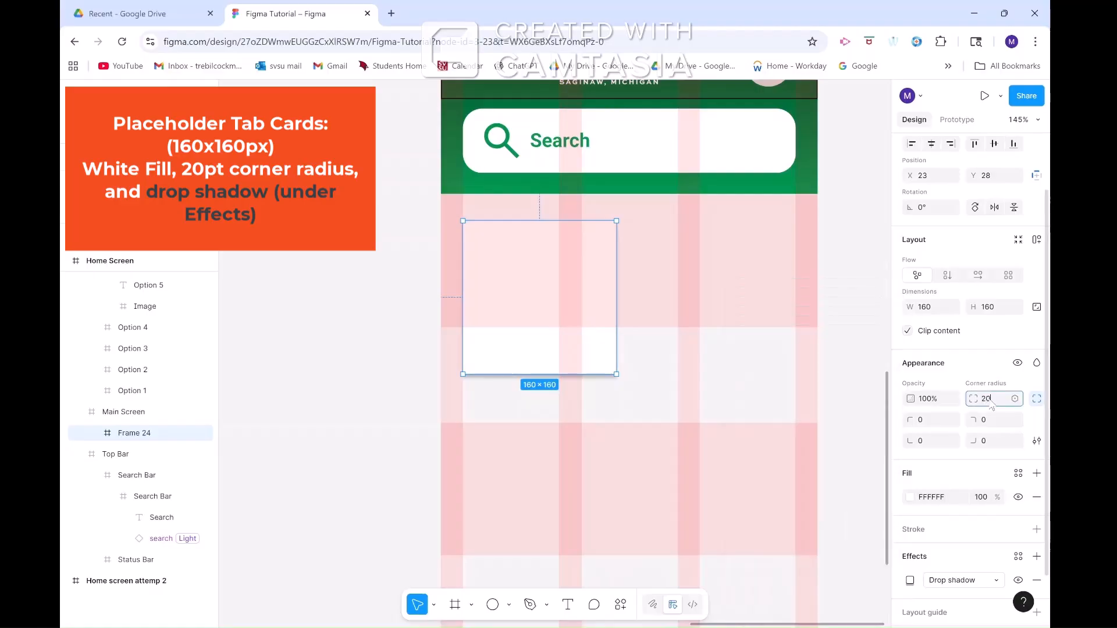
Step: Rename the new card frame in Main Screen as Tab 1
{"action": "double_click", "coordinate": [134, 433]}
{"action": "type", "text": "Tab 1"}
{"action": "key", "text": "Return"}
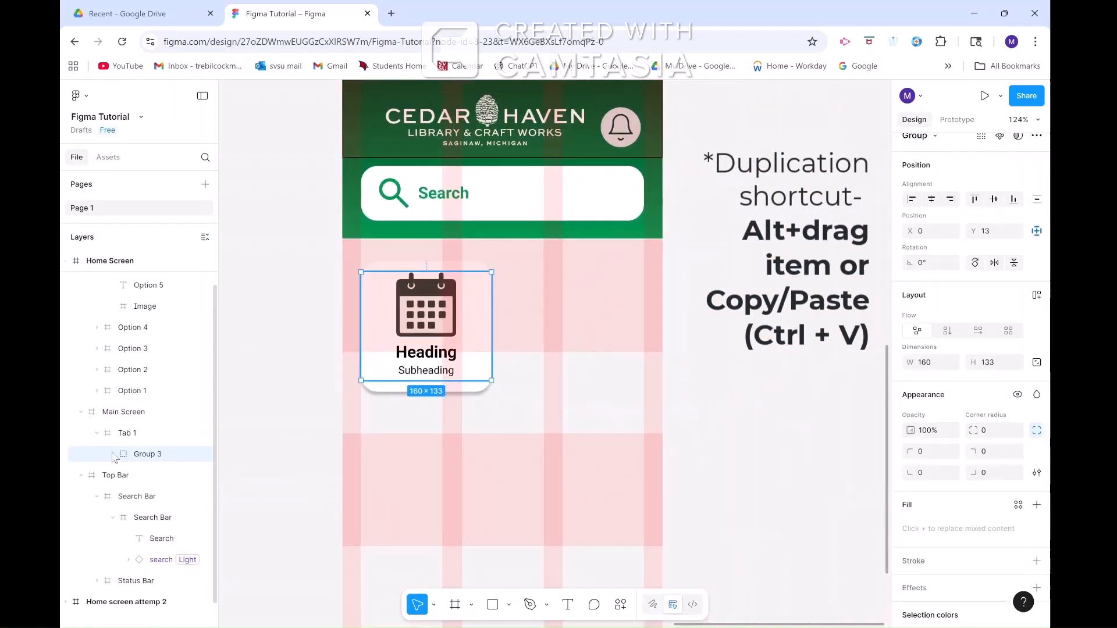
Step: Duplicate the Tab 1 card beside itself, and duplicate both cards below to form a two-by-two grid
{"action": "left_click", "coordinate": [471, 352]}
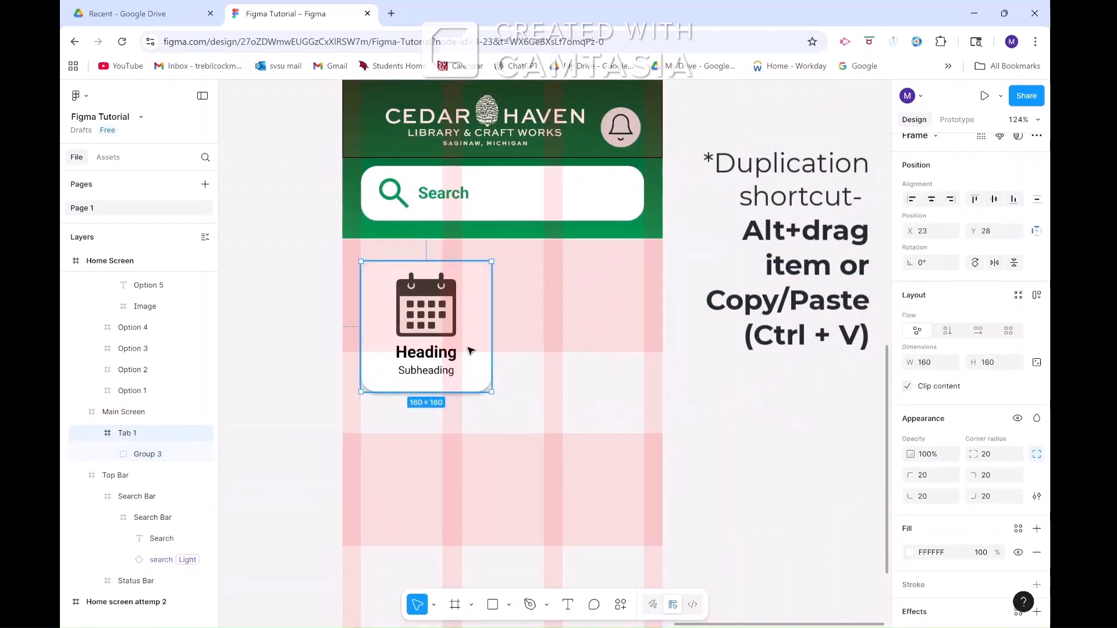
{"action": "left_click_drag", "start_coordinate": [471, 352], "coordinate": [622, 348]}
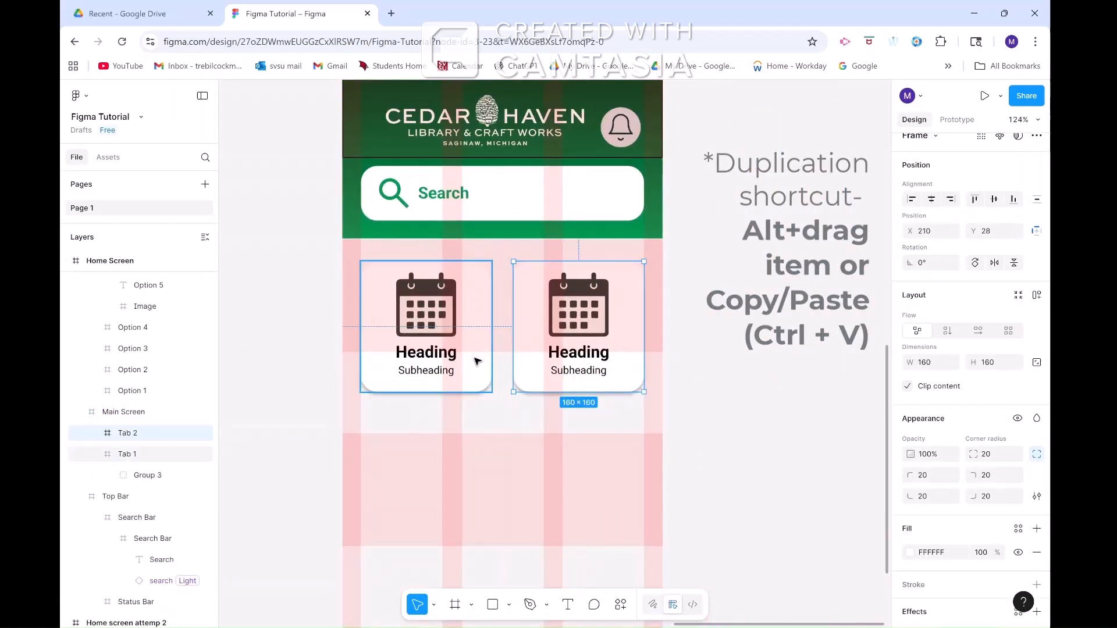
{"action": "left_click", "coordinate": [477, 361], "text": "shift"}
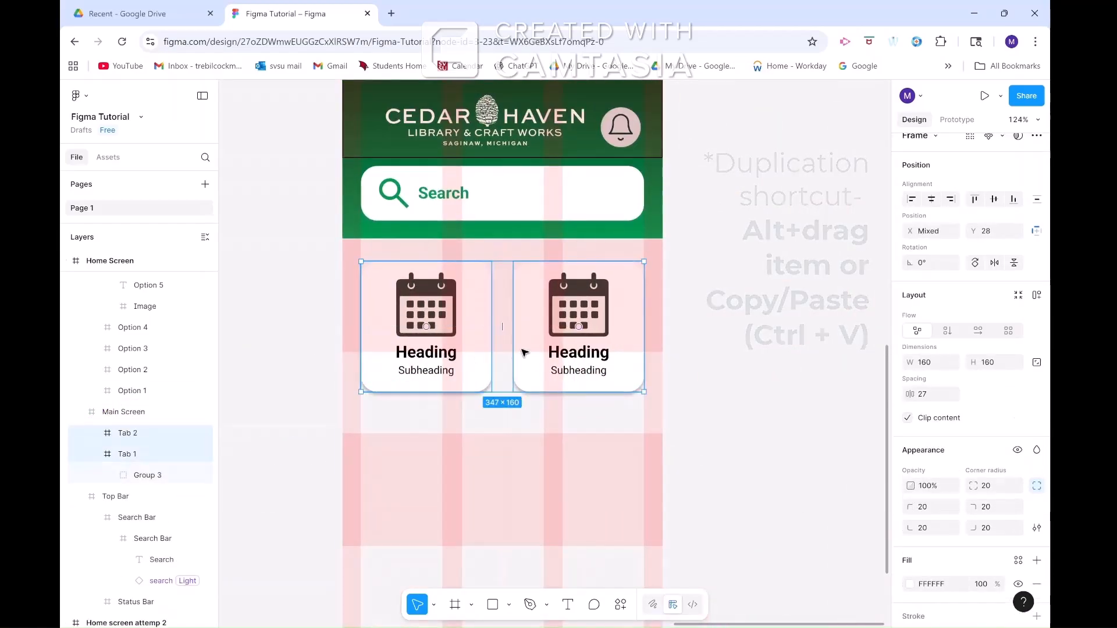
{"action": "left_click_drag", "start_coordinate": [483, 375], "coordinate": [482, 533]}
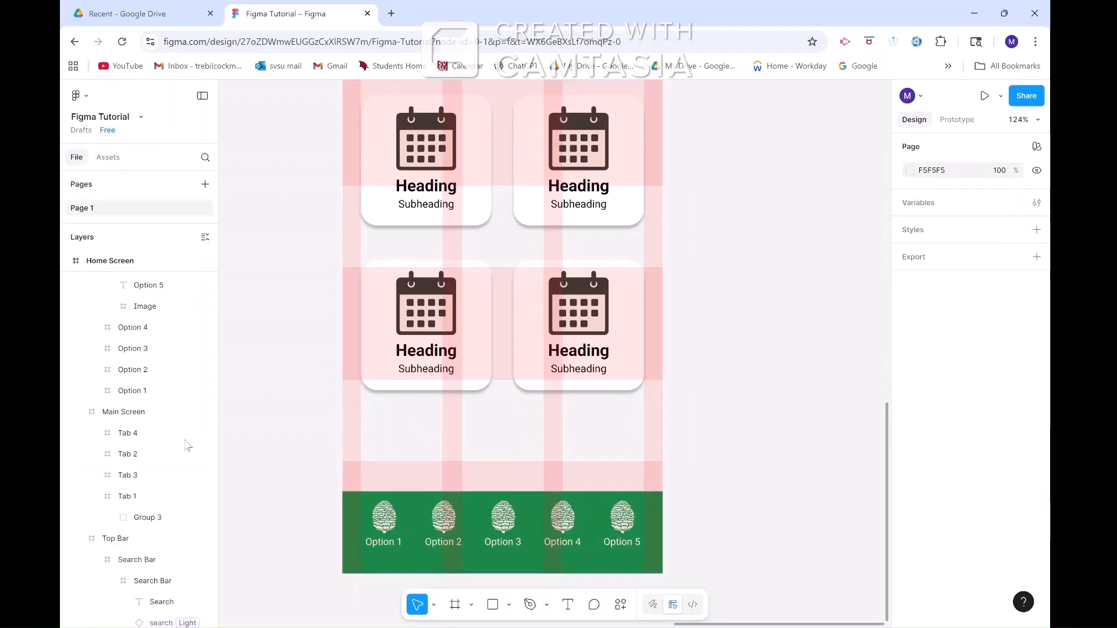
Step: Duplicate one card below the grid inside Main Screen and widen the copy to 348 × 160, spanning both columns
{"action": "left_click_drag", "start_coordinate": [579, 326], "coordinate": [425, 492]}
{"action": "left_click_drag", "start_coordinate": [113, 451], "coordinate": [119, 481]}
{"action": "left_click_drag", "start_coordinate": [491, 454], "coordinate": [644, 459]}
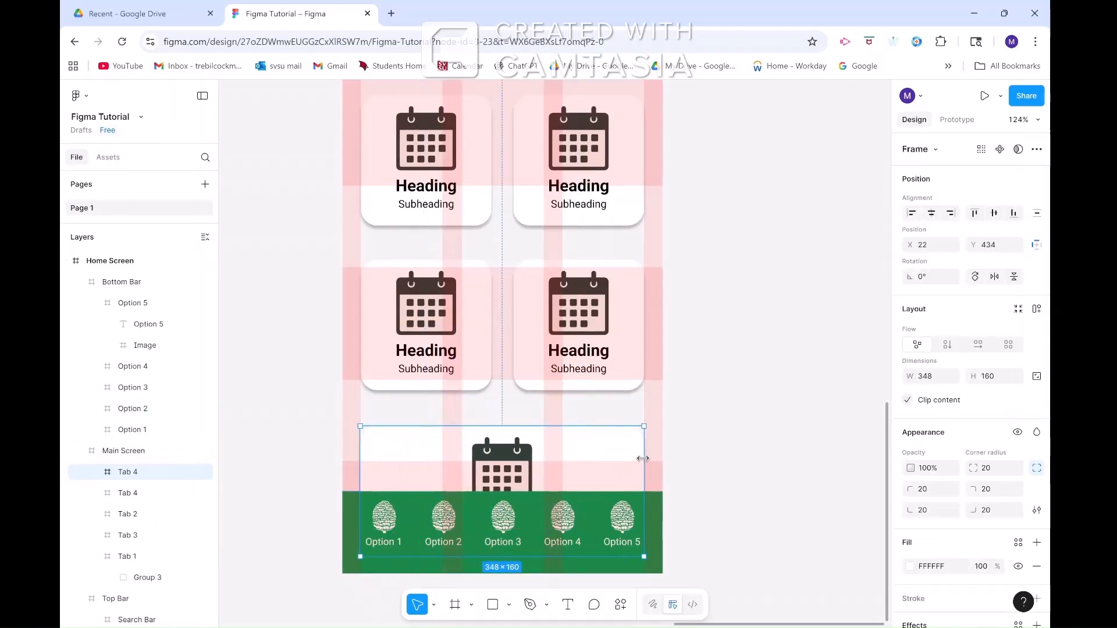
Step: Ungroup the wide card's contents, delete everything except the heading, and left-align the heading in the card's upper-left corner
{"action": "scroll", "coordinate": [644, 459], "scroll_direction": "down", "scroll_amount": 2}
{"action": "left_click", "coordinate": [96, 472]}
{"action": "left_click", "coordinate": [142, 495]}
{"action": "left_click", "coordinate": [113, 494]}
{"action": "right_click", "coordinate": [139, 494]}
{"action": "left_click", "coordinate": [178, 331]}
{"action": "left_click", "coordinate": [150, 535]}
{"action": "key", "text": "Delete"}
{"action": "left_click", "coordinate": [149, 514]}
{"action": "left_click_drag", "start_coordinate": [416, 396], "coordinate": [375, 324]}
{"action": "left_click", "coordinate": [912, 586]}
{"action": "left_click", "coordinate": [154, 493]}
{"action": "key", "text": "Delete"}
Step: Change the wide card's heading to "Other section", colour it blue 4D83ED and shift it slightly to the left
{"action": "left_click", "coordinate": [429, 329]}
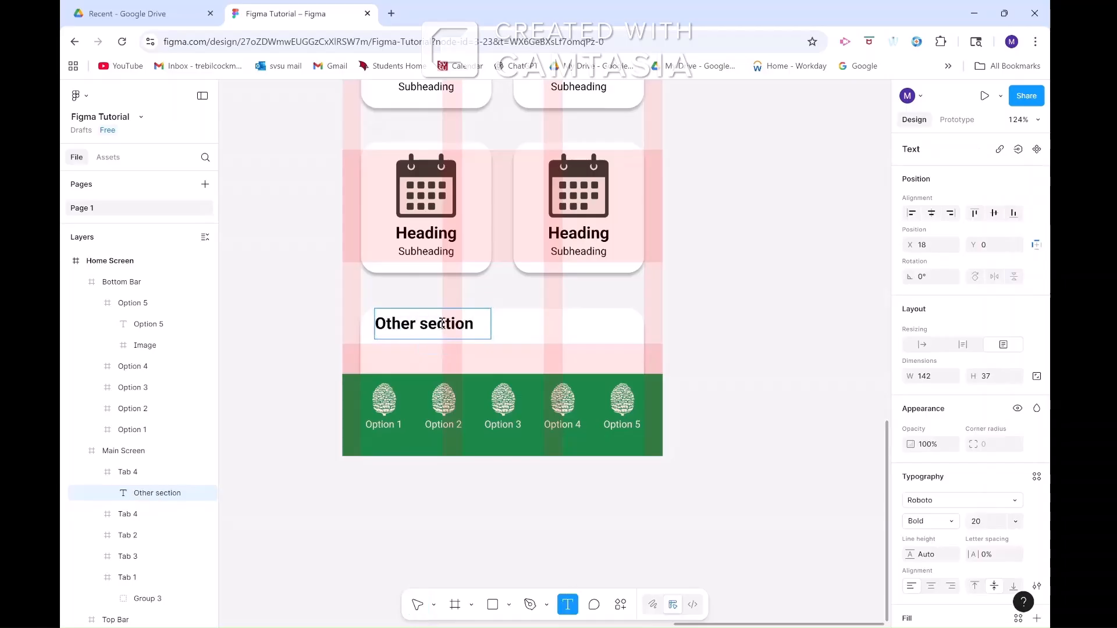
{"action": "scroll", "coordinate": [955, 523], "scroll_direction": "down", "scroll_amount": 3}
{"action": "left_click", "coordinate": [910, 499]}
{"action": "left_click", "coordinate": [842, 586]}
{"action": "left_click", "coordinate": [870, 287]}
{"action": "left_click_drag", "start_coordinate": [375, 323], "coordinate": [369, 322]}
Step: Replace the wide card's fill with a D9D9D9 inside stroke of weight 1
{"action": "left_click", "coordinate": [128, 472]}
{"action": "left_click", "coordinate": [1037, 424]}
{"action": "left_click", "coordinate": [1037, 427]}
{"action": "left_click", "coordinate": [910, 449]}
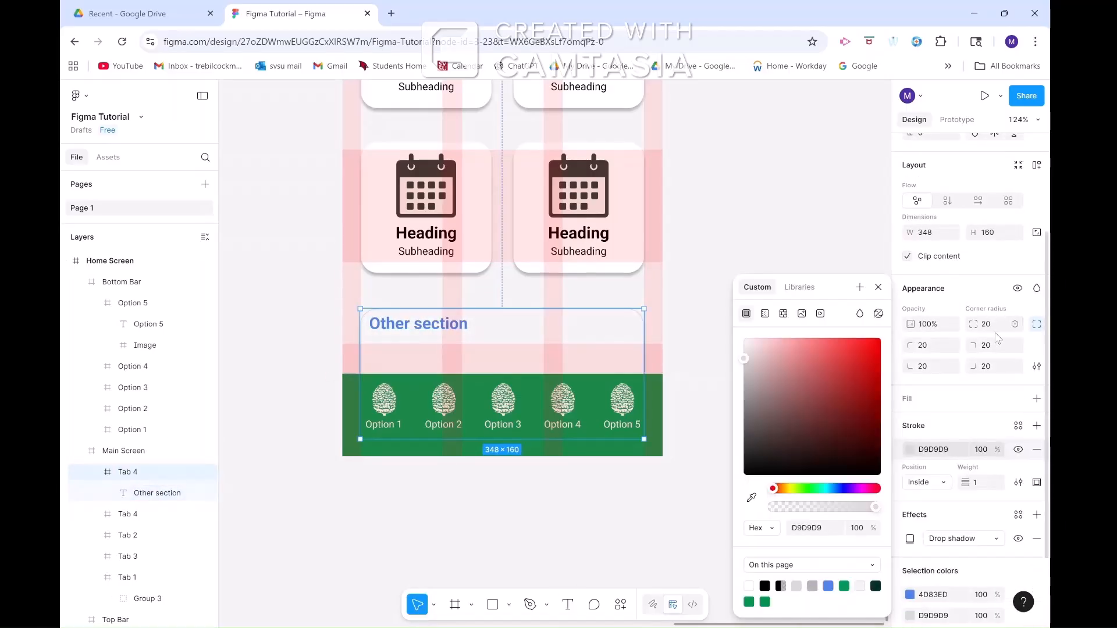
{"action": "left_click", "coordinate": [870, 285]}
{"action": "left_click", "coordinate": [793, 384]}
{"action": "scroll", "coordinate": [794, 384], "scroll_direction": "up", "scroll_amount": 2}
{"action": "scroll", "coordinate": [794, 382], "scroll_direction": "down", "scroll_amount": 3}
{"action": "scroll", "coordinate": [793, 382], "scroll_direction": "up", "scroll_amount": 3}
{"action": "left_click", "coordinate": [486, 192]}
{"action": "scroll", "coordinate": [969, 437], "scroll_direction": "down", "scroll_amount": 3}
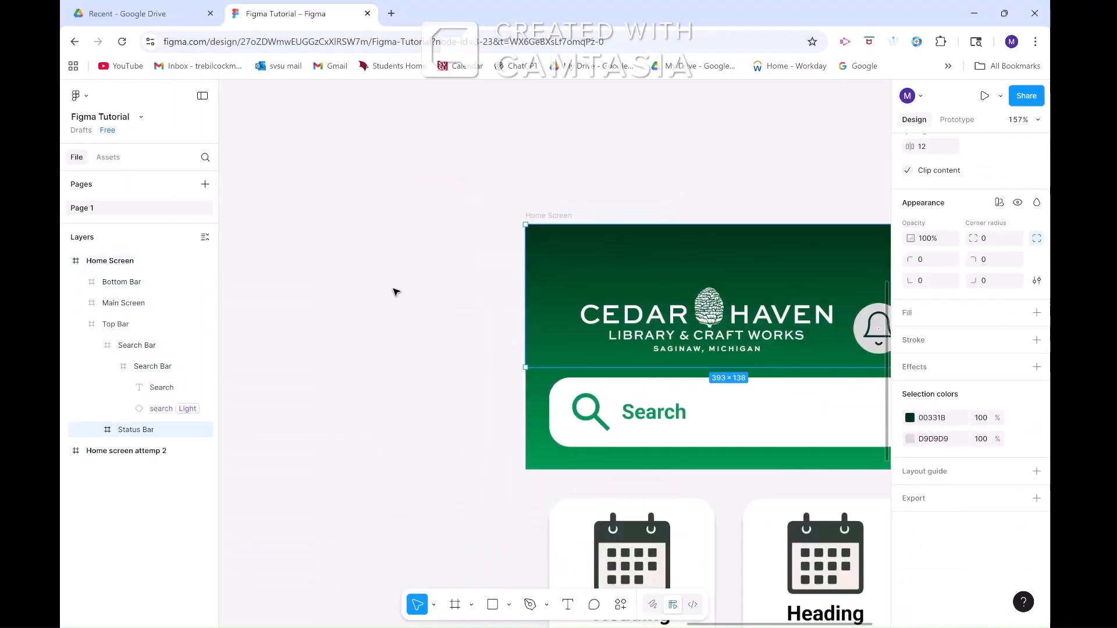
{"action": "scroll", "coordinate": [396, 292], "scroll_direction": "right", "scroll_amount": 3}
{"action": "scroll", "coordinate": [396, 292], "scroll_direction": "right", "scroll_amount": 1}
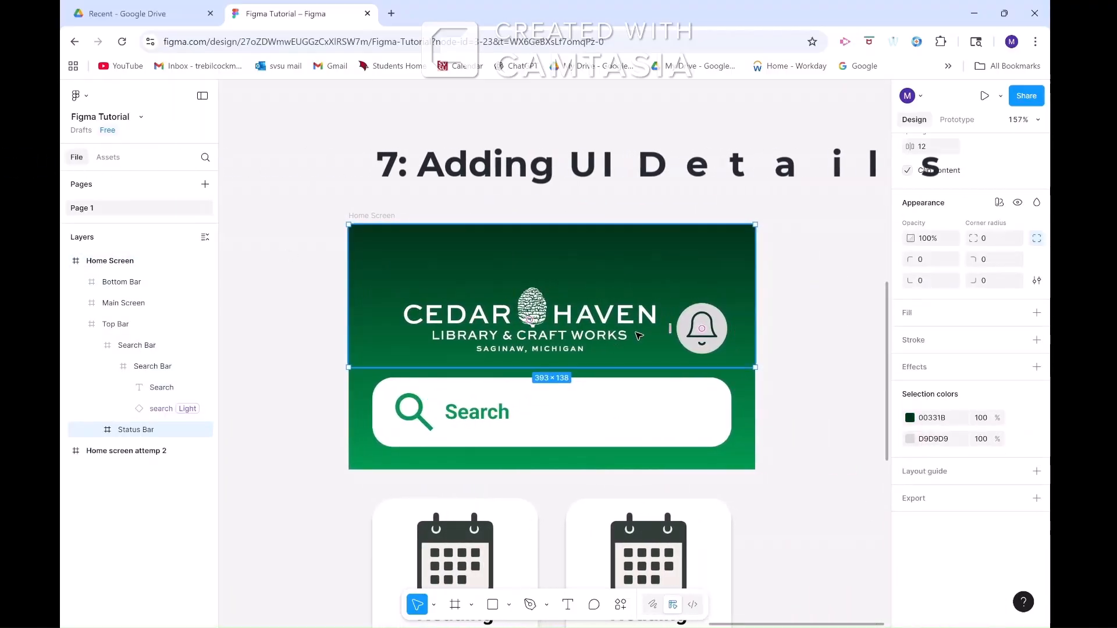
Step: Clear the bell search from the assets and open the iOS and iPadOS 26 component library
{"action": "left_click", "coordinate": [99, 158]}
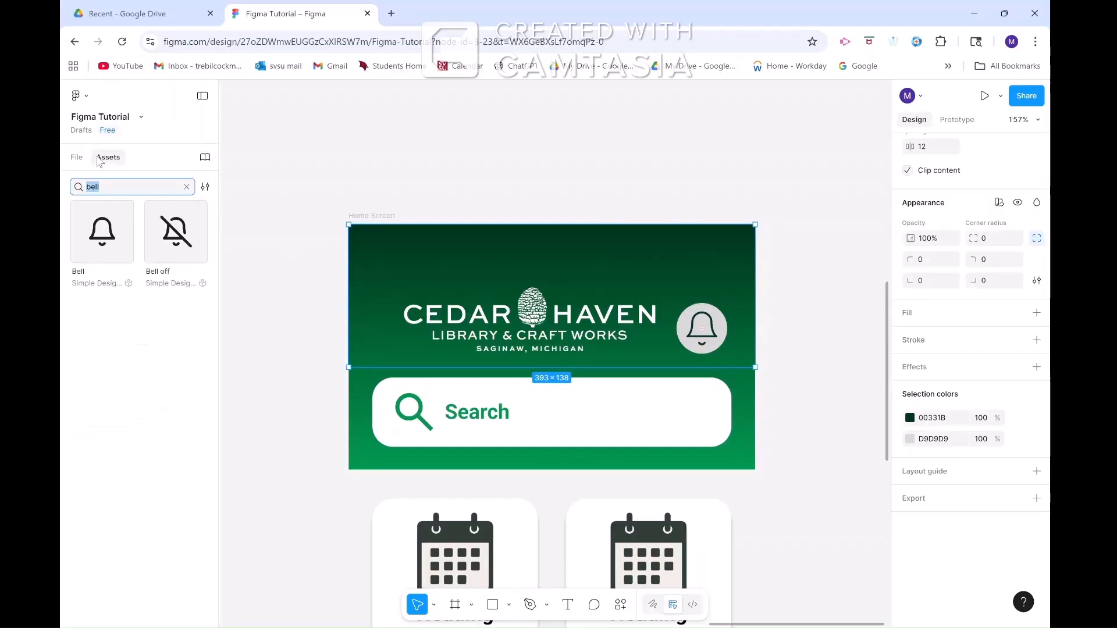
{"action": "left_click", "coordinate": [187, 187]}
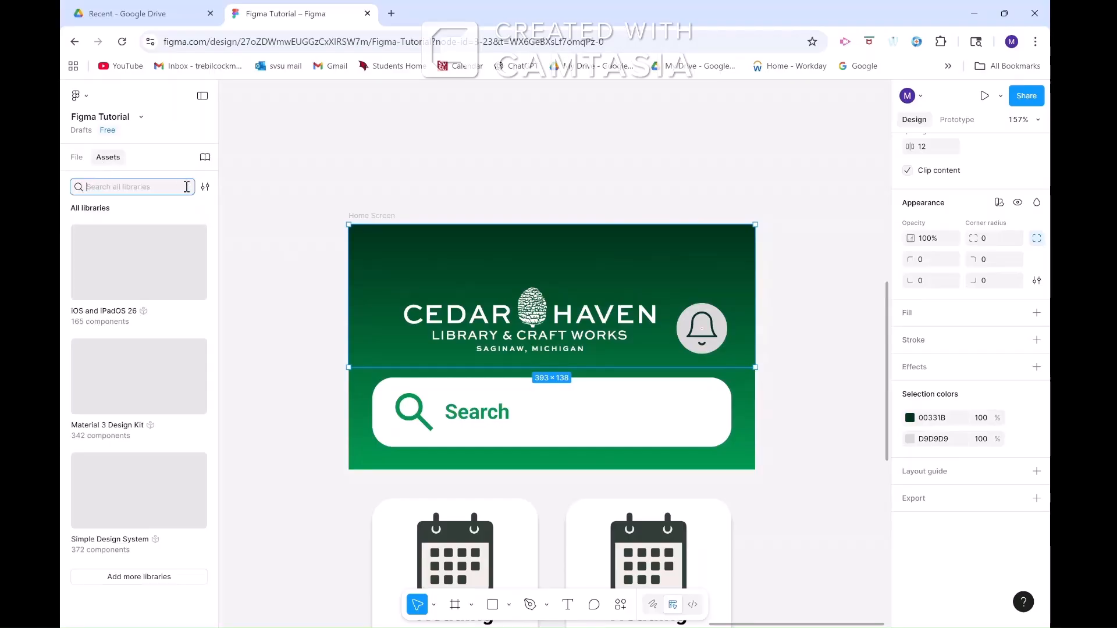
{"action": "left_click", "coordinate": [115, 320]}
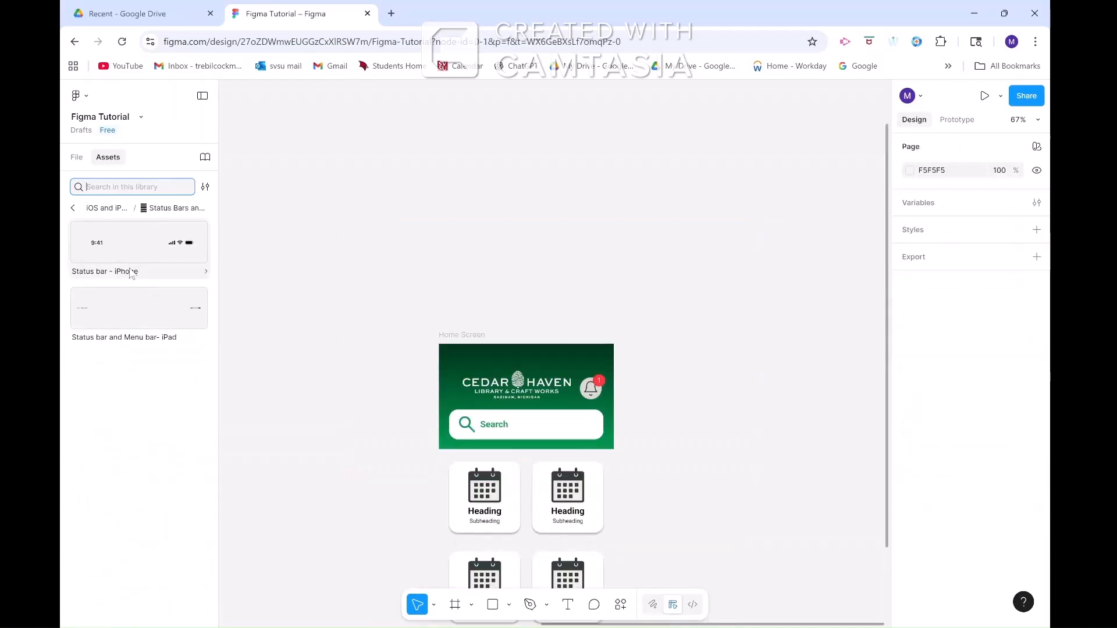
Step: Insert a dark iPhone status bar across the top of the Home Screen and resize it to 393 × 61
{"action": "left_click", "coordinate": [138, 242]}
{"action": "left_click", "coordinate": [354, 368]}
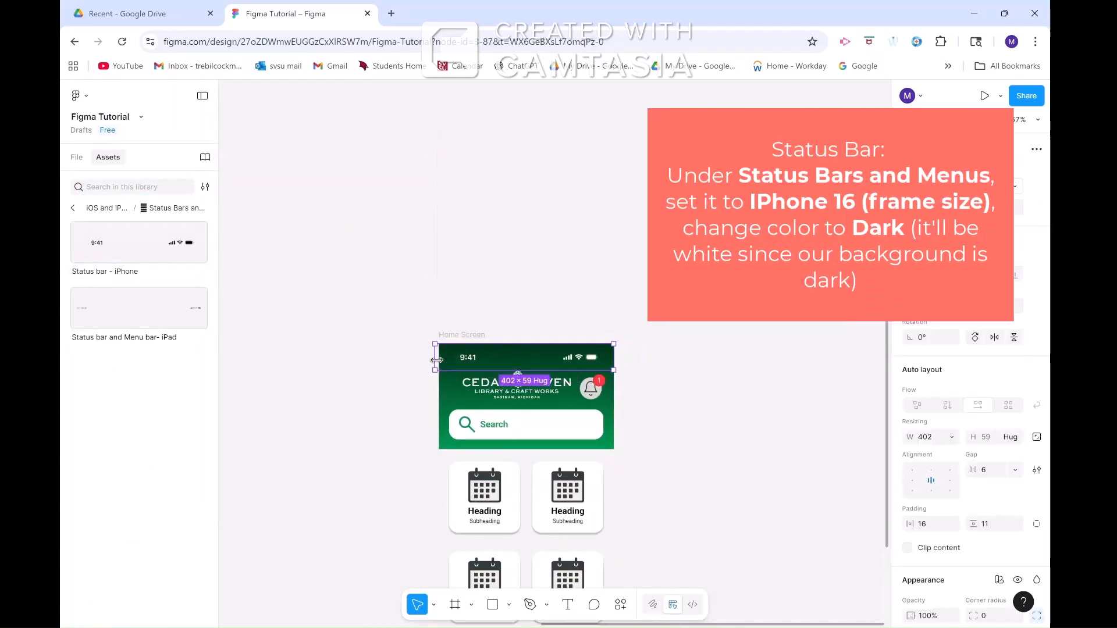
{"action": "left_click", "coordinate": [77, 157]}
{"action": "left_click", "coordinate": [66, 261]}
{"action": "left_click", "coordinate": [82, 282]}
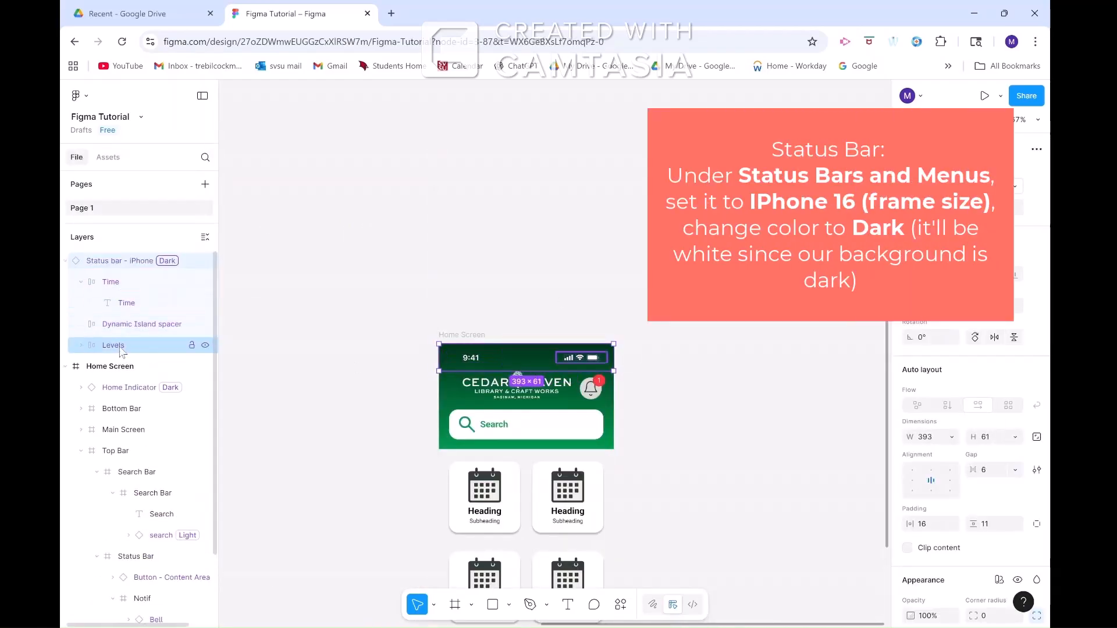
{"action": "left_click", "coordinate": [131, 325]}
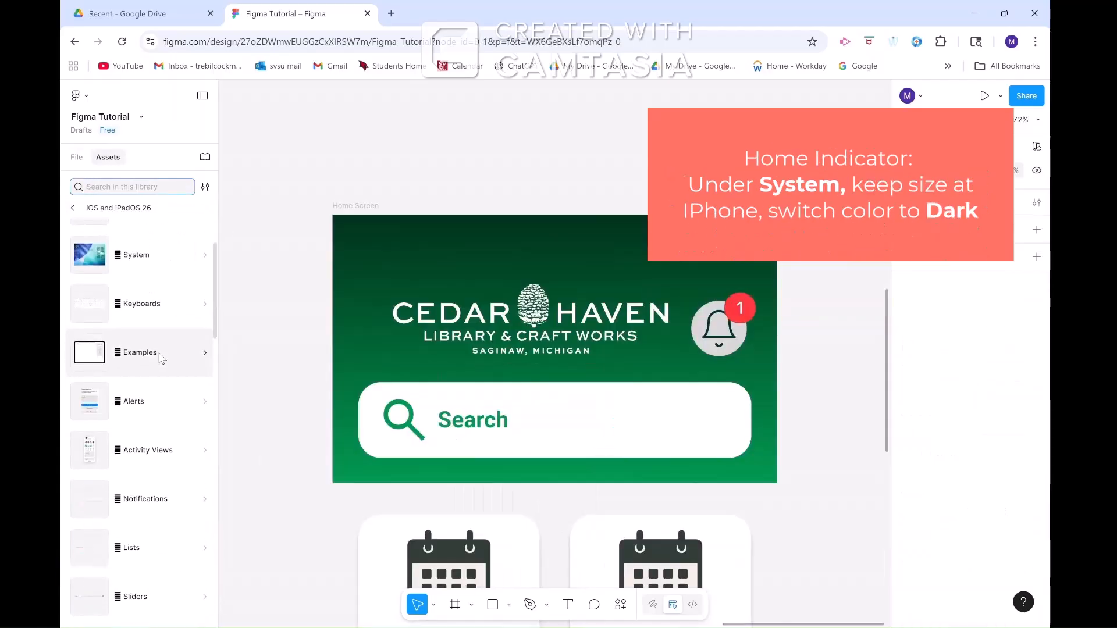
Step: Insert the Home Indicator from the library's System components in its Dark variant and move it onto the Home Screen's bottom bar
{"action": "scroll", "coordinate": [162, 359], "scroll_direction": "up", "scroll_amount": 2}
{"action": "left_click", "coordinate": [151, 338]}
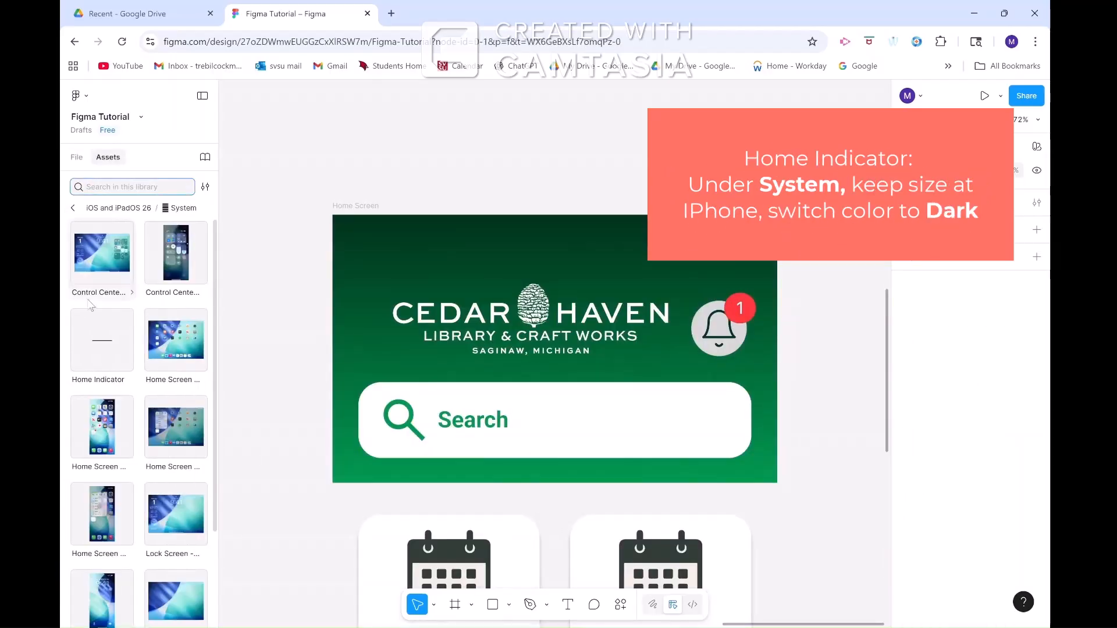
{"action": "left_click", "coordinate": [102, 340]}
{"action": "left_click", "coordinate": [361, 508]}
{"action": "left_click", "coordinate": [310, 549]}
{"action": "left_click", "coordinate": [375, 371]}
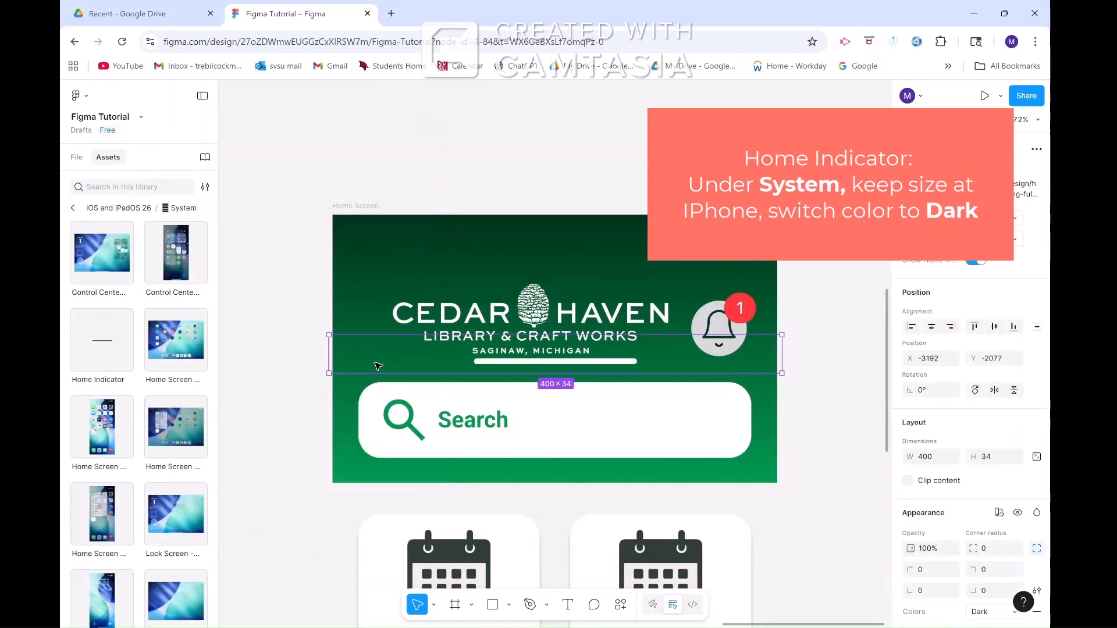
{"action": "scroll", "coordinate": [507, 351], "scroll_direction": "down", "scroll_amount": 3}
{"action": "scroll", "coordinate": [507, 351], "scroll_direction": "down", "scroll_amount": 2}
{"action": "left_click_drag", "start_coordinate": [528, 214], "coordinate": [562, 527]}
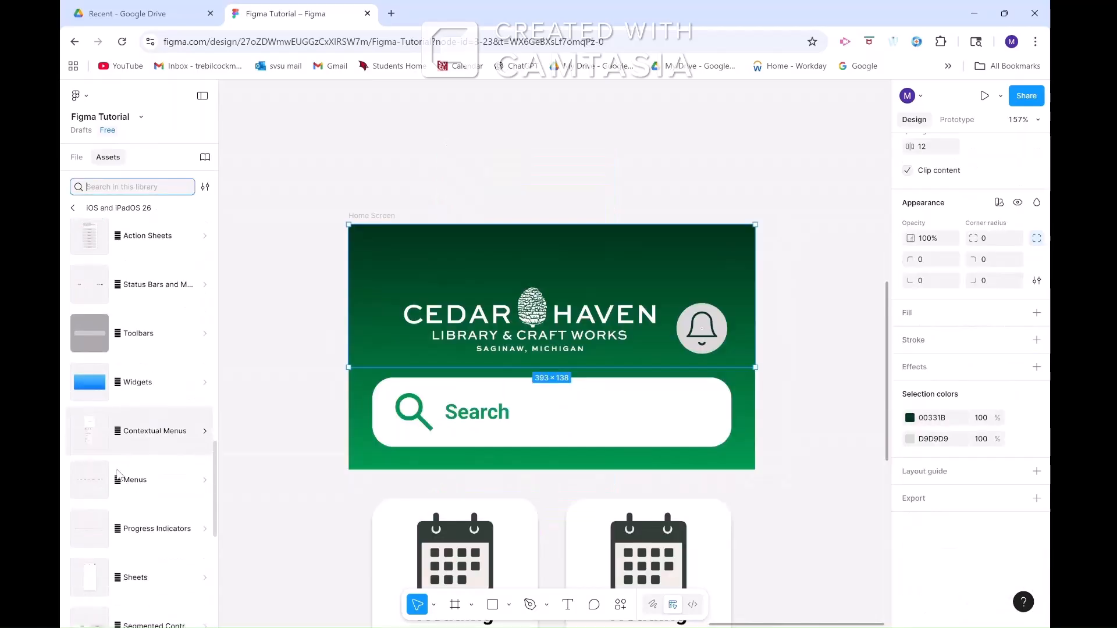
Step: Insert a Button - Content Area component with size Medium, label type Text and the label 1
{"action": "left_click", "coordinate": [140, 568]}
{"action": "left_click", "coordinate": [101, 253]}
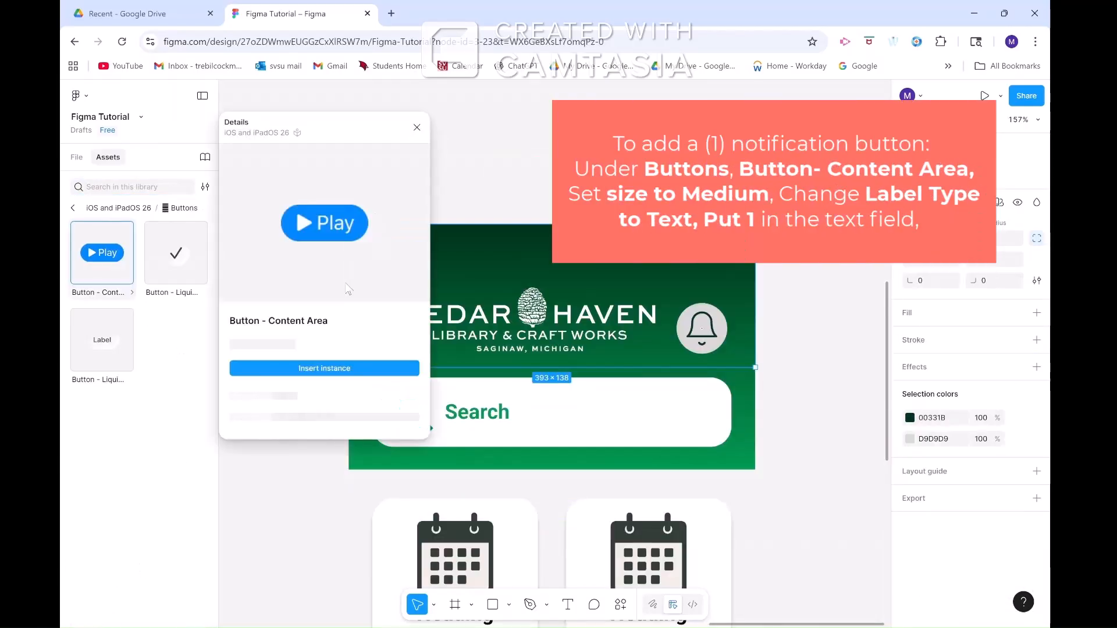
{"action": "left_click", "coordinate": [361, 424]}
{"action": "left_click", "coordinate": [345, 440]}
{"action": "left_click", "coordinate": [375, 466]}
{"action": "left_click", "coordinate": [349, 496]}
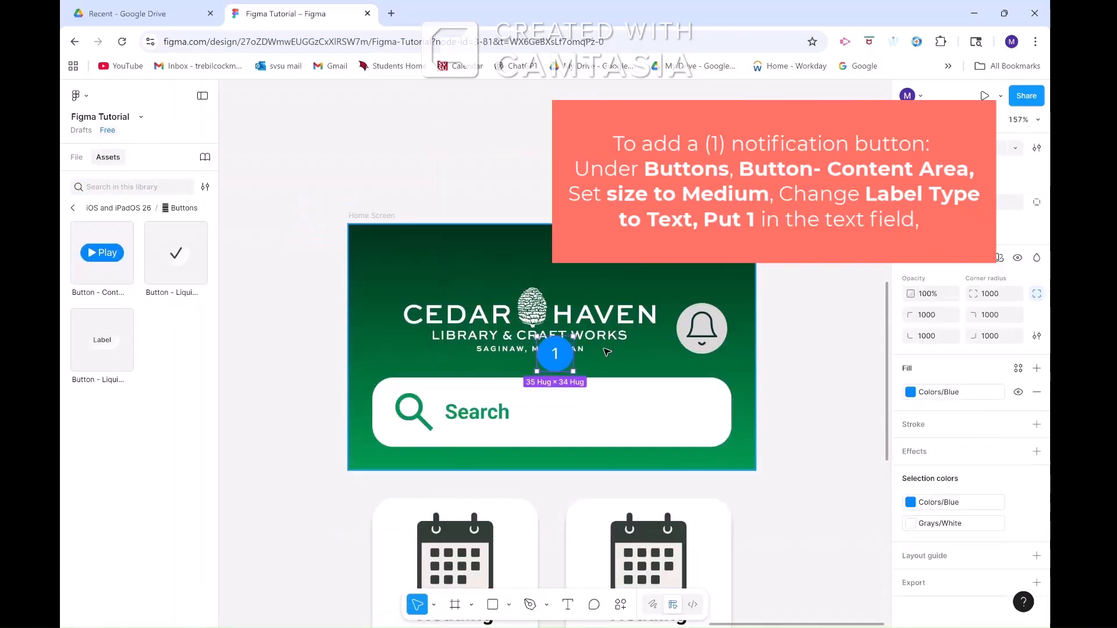
Step: Position the round 1 badge on the bell's upper-right edge and change its fill to the library's red
{"action": "left_click_drag", "start_coordinate": [553, 354], "coordinate": [715, 315]}
{"action": "scroll", "coordinate": [714, 315], "scroll_direction": "up", "scroll_amount": 5}
{"action": "left_click_drag", "start_coordinate": [740, 291], "coordinate": [732, 300]}
{"action": "left_click", "coordinate": [940, 392]}
{"action": "left_click", "coordinate": [771, 375]}
{"action": "type", "text": "red"}
{"action": "left_click", "coordinate": [780, 475]}
{"action": "left_click", "coordinate": [838, 378]}
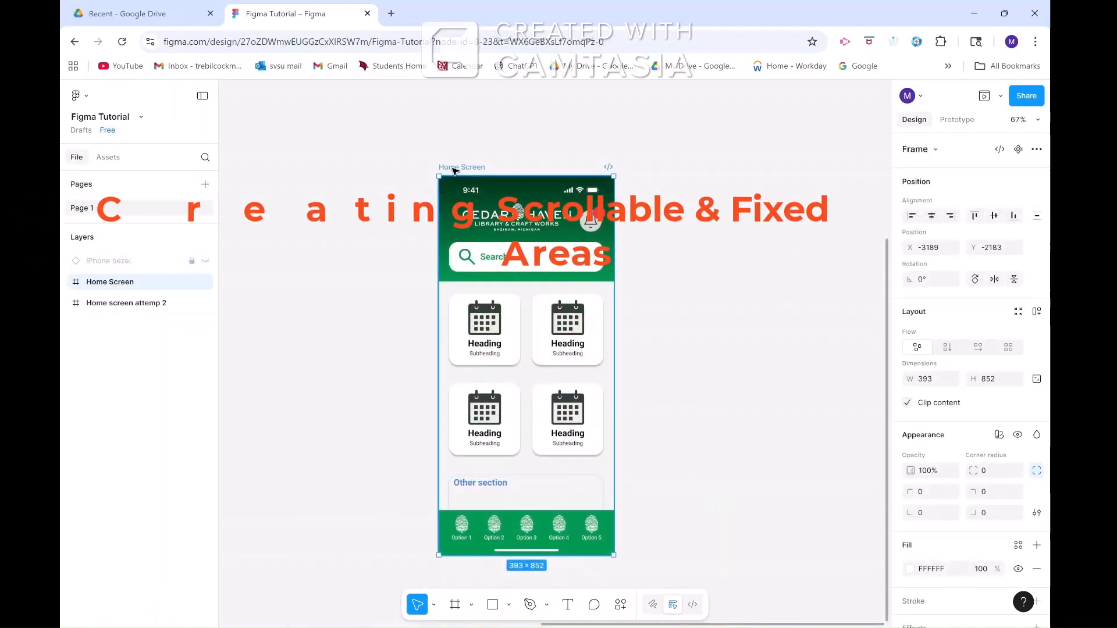
Step: Duplicate the Home Screen frame to its right and lengthen the copy to 393 × 1307
{"action": "left_click_drag", "start_coordinate": [456, 171], "coordinate": [669, 173]}
{"action": "scroll", "coordinate": [669, 173], "scroll_direction": "right", "scroll_amount": 5}
{"action": "scroll", "coordinate": [669, 173], "scroll_direction": "down", "scroll_amount": 3}
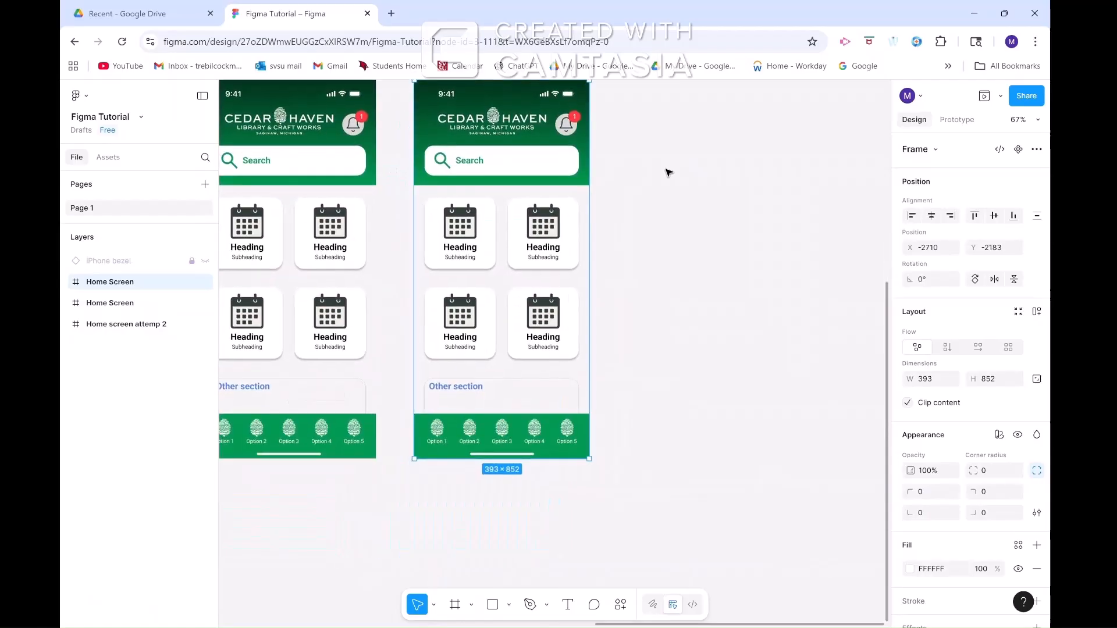
{"action": "left_click_drag", "start_coordinate": [492, 459], "coordinate": [492, 587]}
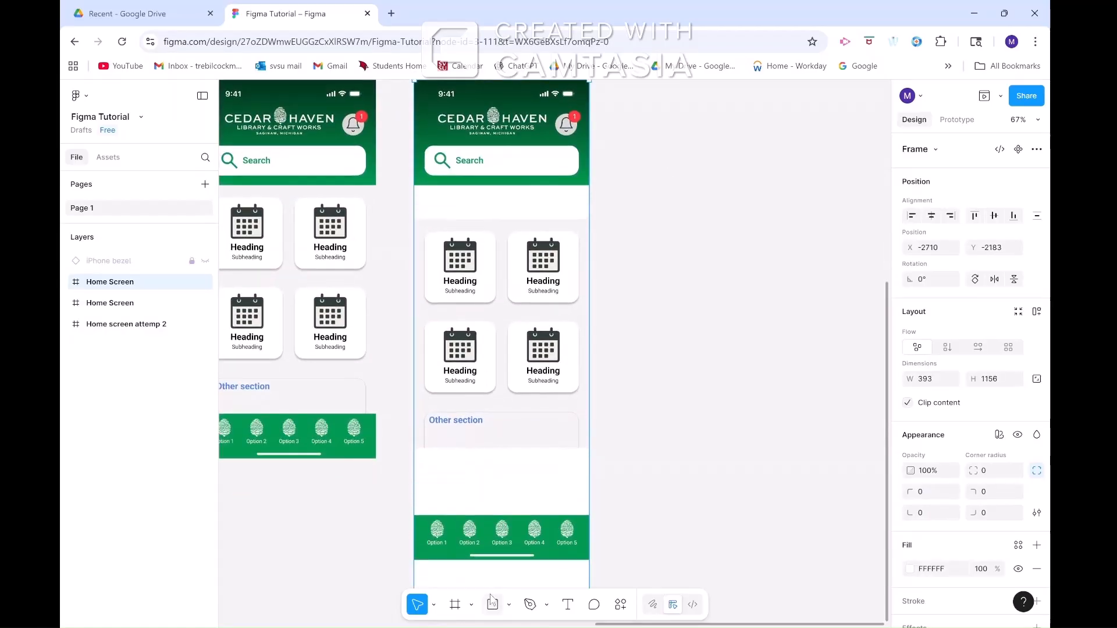
{"action": "scroll", "coordinate": [611, 479], "scroll_direction": "down", "scroll_amount": 4}
{"action": "left_click_drag", "start_coordinate": [499, 331], "coordinate": [507, 399]}
{"action": "scroll", "coordinate": [507, 399], "scroll_direction": "up", "scroll_amount": 2}
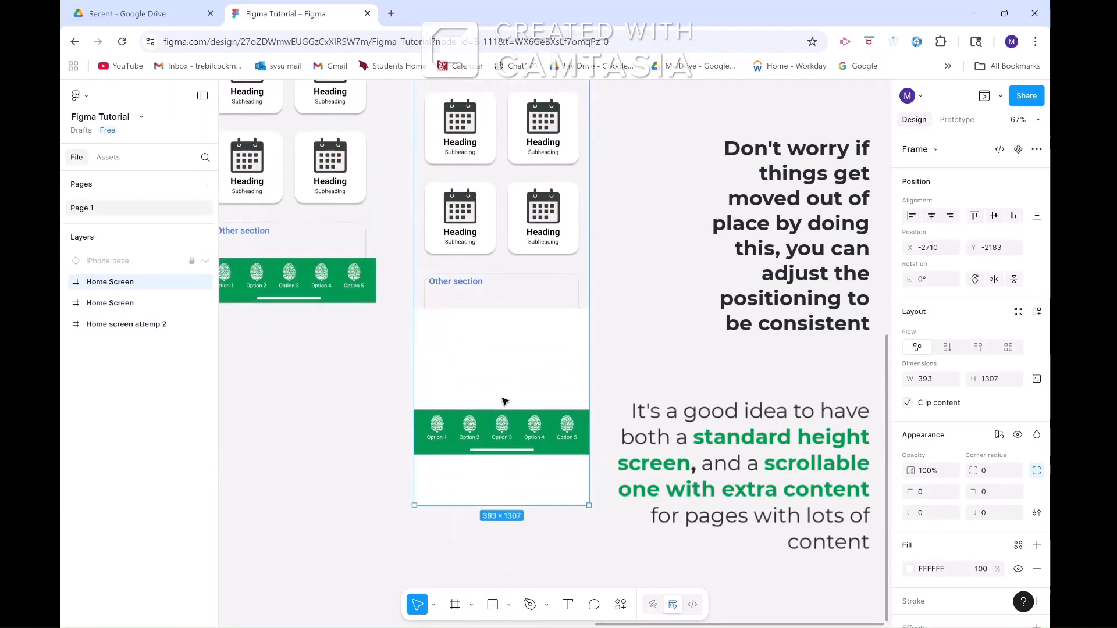
Step: Rename the lengthened Home Screen copy as Home Screen Full Page
{"action": "right_click", "coordinate": [93, 284]}
{"action": "left_click", "coordinate": [140, 332]}
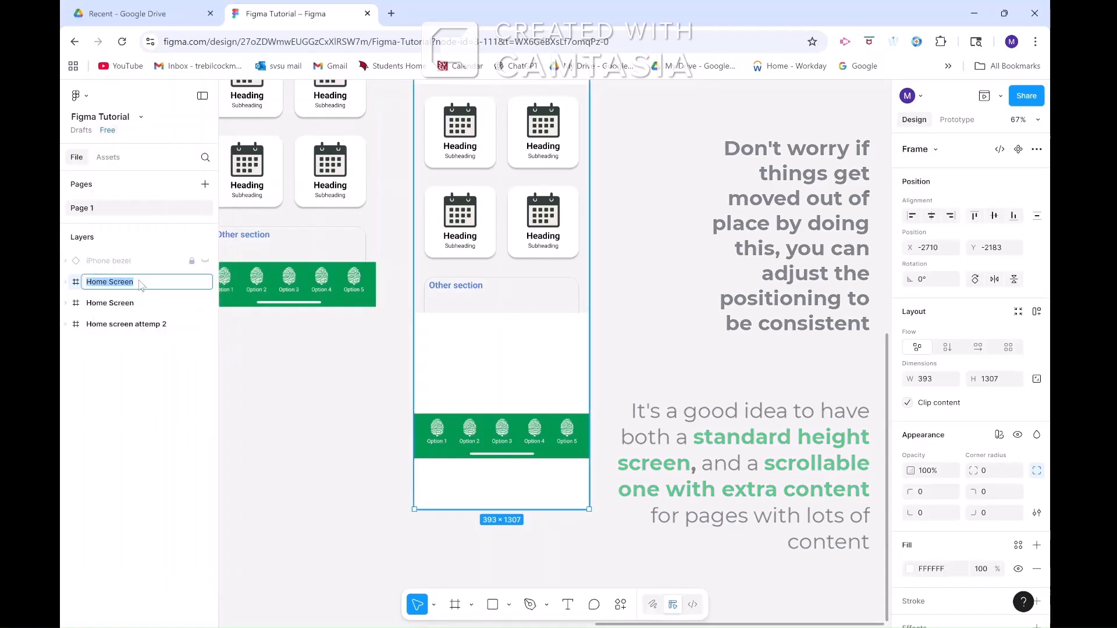
{"action": "left_click", "coordinate": [141, 284]}
{"action": "key", "text": "Return"}
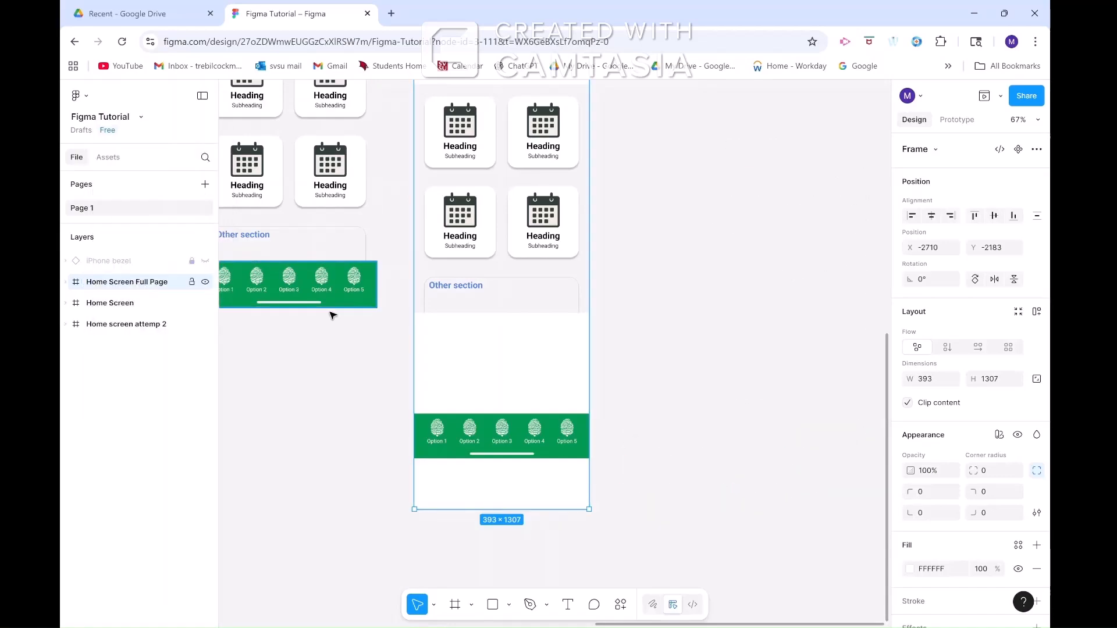
Step: Fix the Status bar, Home Indicator and Bottom Bar of Home Screen Full Page in place during scrolling
{"action": "left_click", "coordinate": [121, 330]}
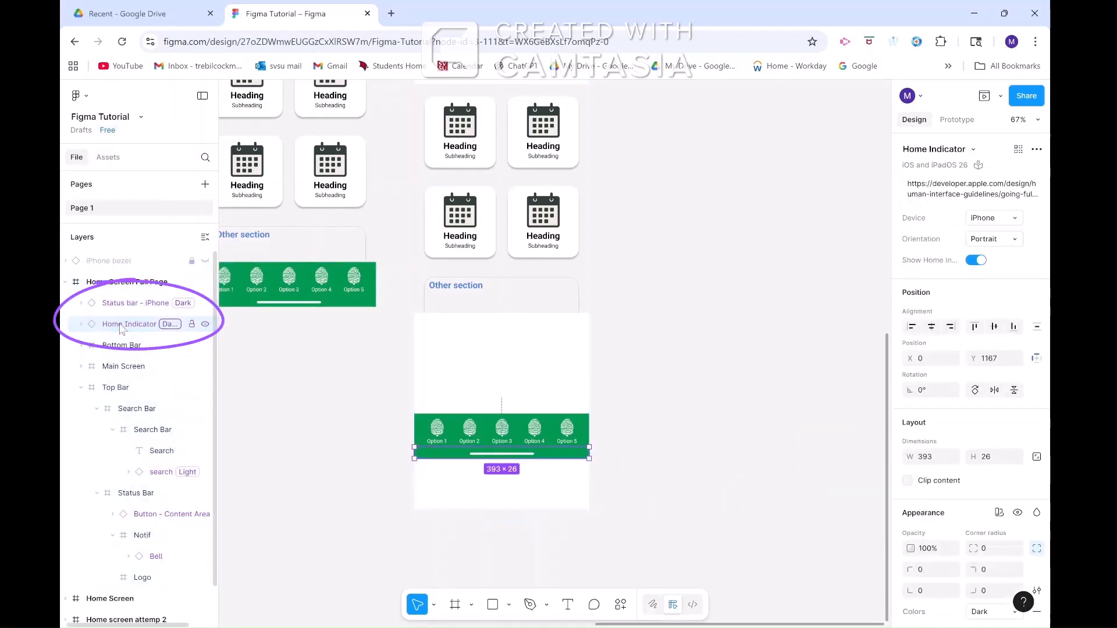
{"action": "left_click", "coordinate": [124, 346], "text": "shift"}
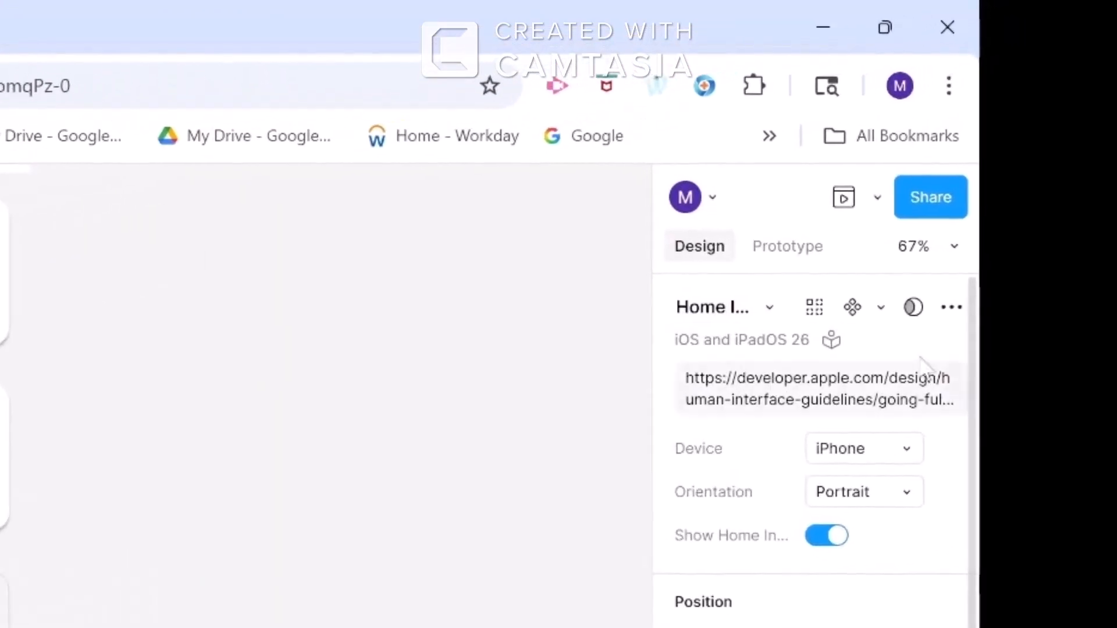
{"action": "left_click", "coordinate": [780, 252]}
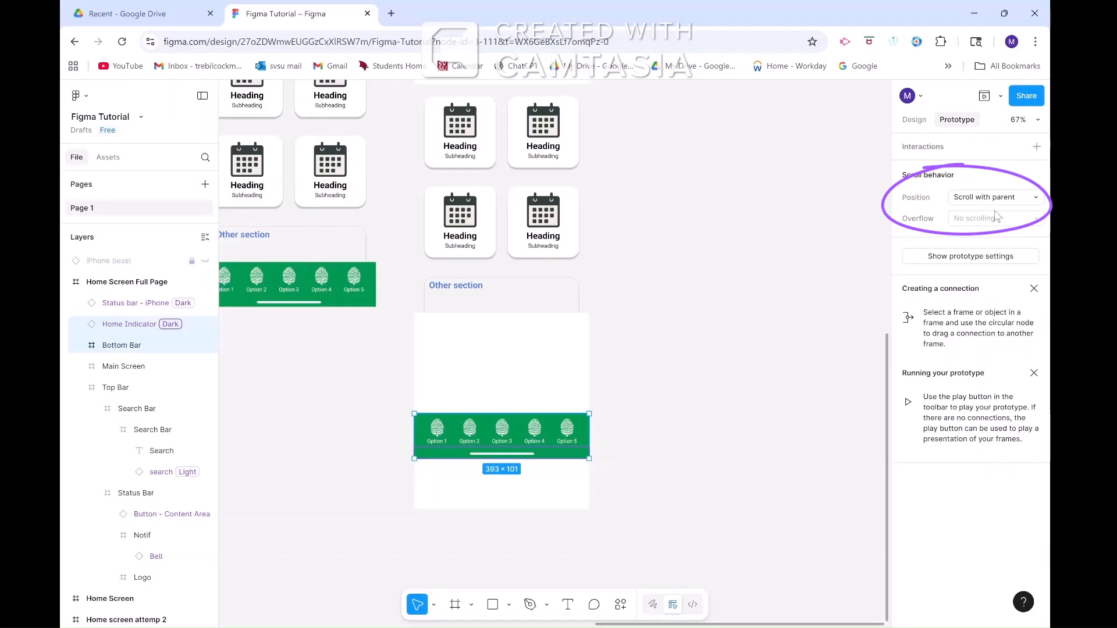
{"action": "left_click", "coordinate": [996, 199]}
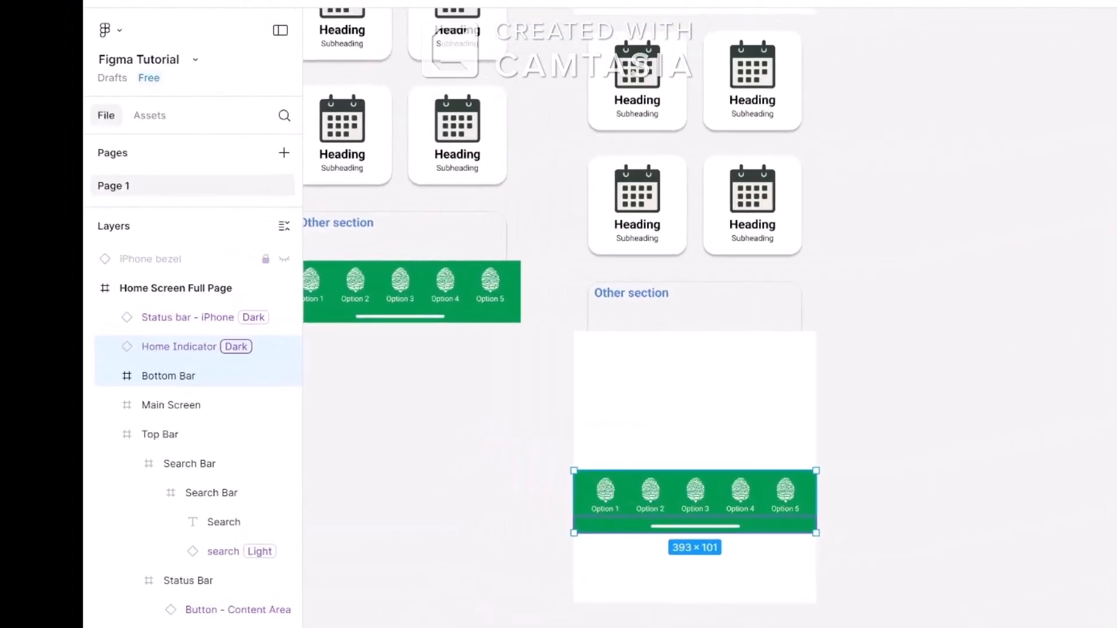
{"action": "left_click", "coordinate": [990, 214]}
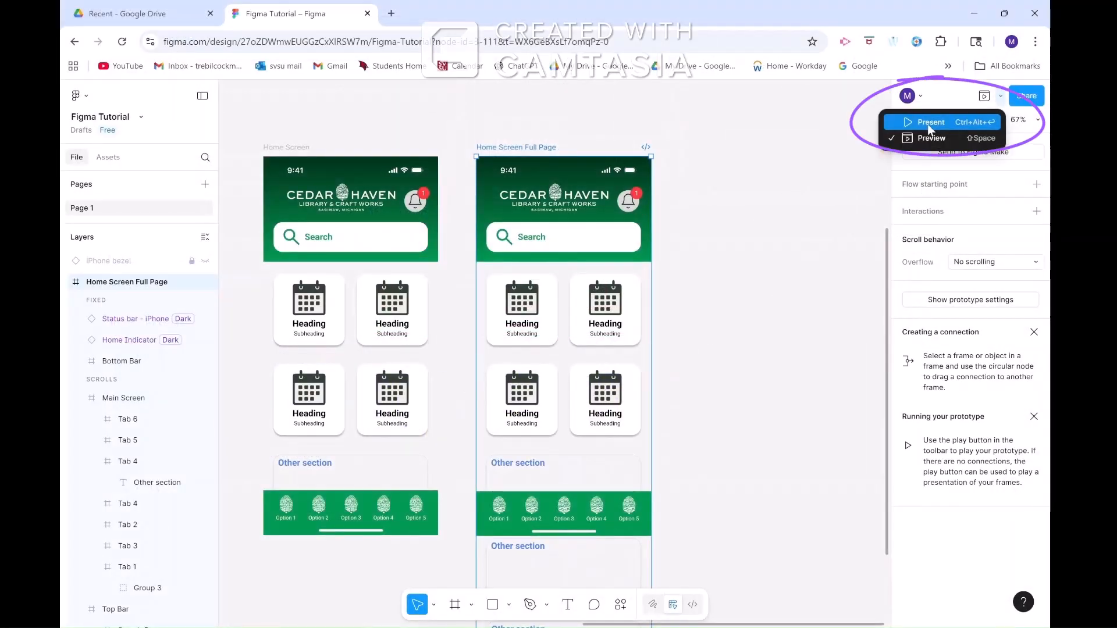
Step: Present the Home Screen Full Page prototype and scroll through it to check the fixed bars
{"action": "left_click", "coordinate": [928, 124]}
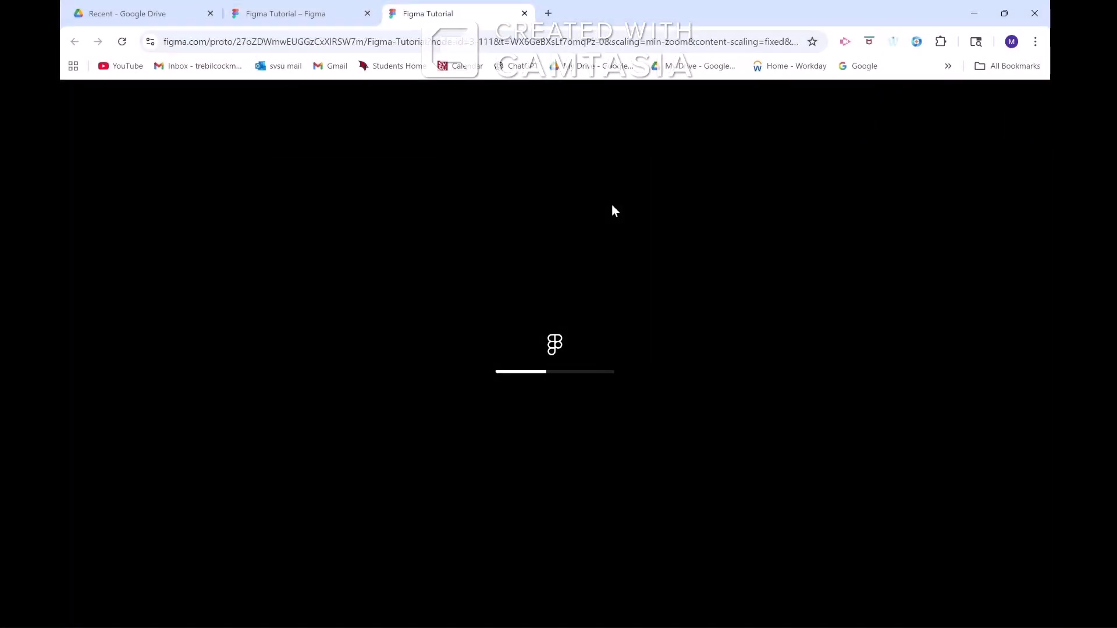
{"action": "scroll", "coordinate": [533, 304], "scroll_direction": "down", "scroll_amount": 5}
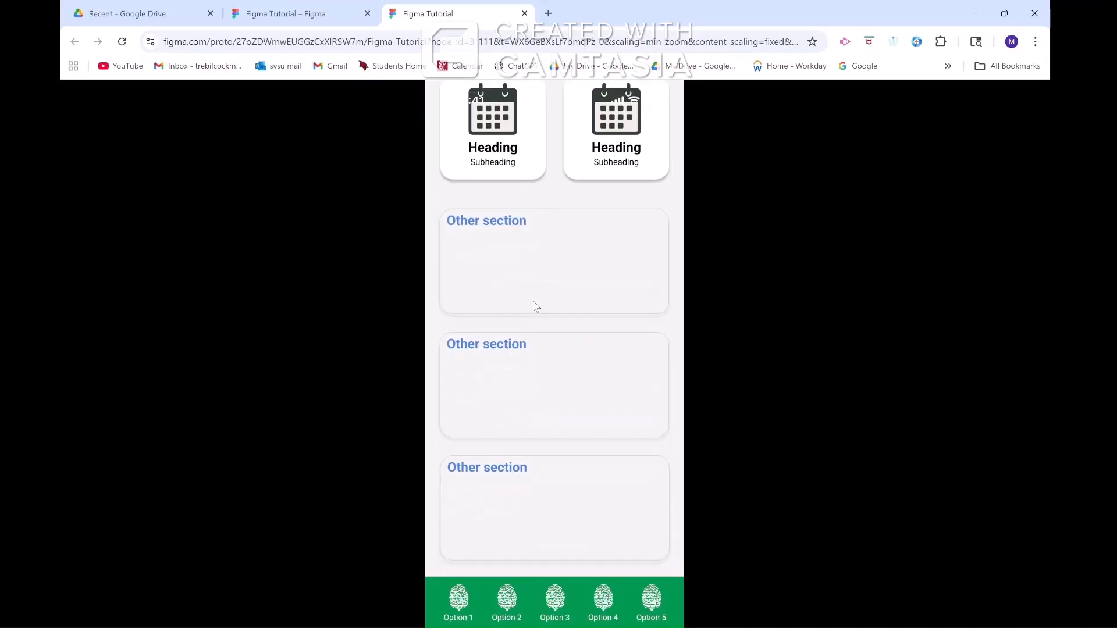
{"action": "scroll", "coordinate": [534, 304], "scroll_direction": "up", "scroll_amount": 5}
{"action": "scroll", "coordinate": [534, 304], "scroll_direction": "down", "scroll_amount": 5}
{"action": "scroll", "coordinate": [534, 305], "scroll_direction": "up", "scroll_amount": 5}
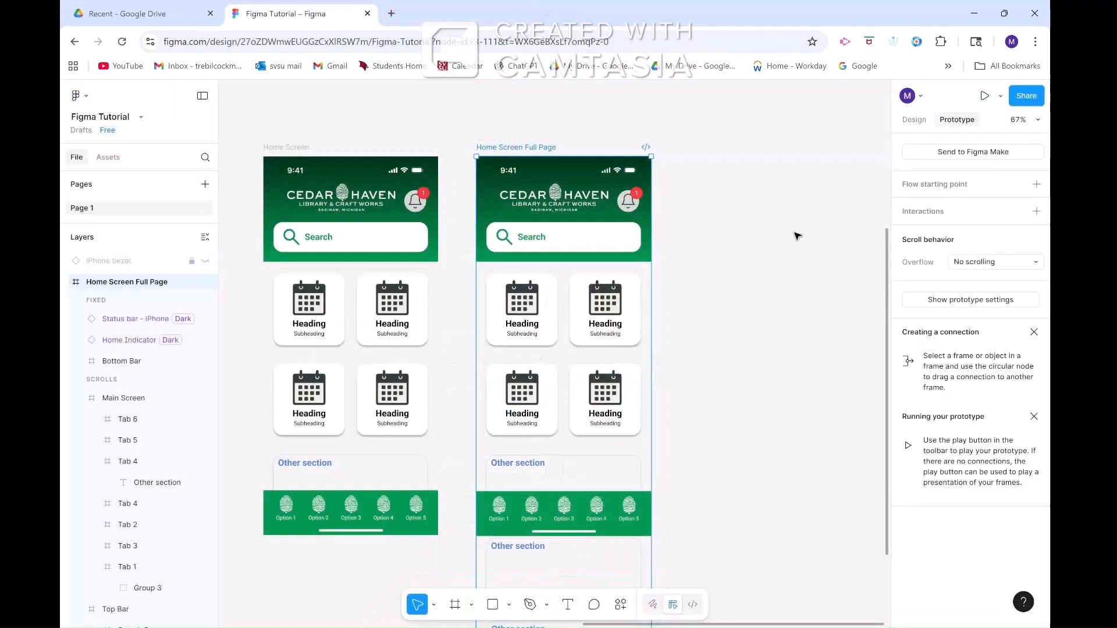
Step: Set the prototype device to iPhone 16 and preview the Home Screen Full Page frame on it
{"action": "left_click", "coordinate": [798, 236]}
{"action": "left_click", "coordinate": [945, 170]}
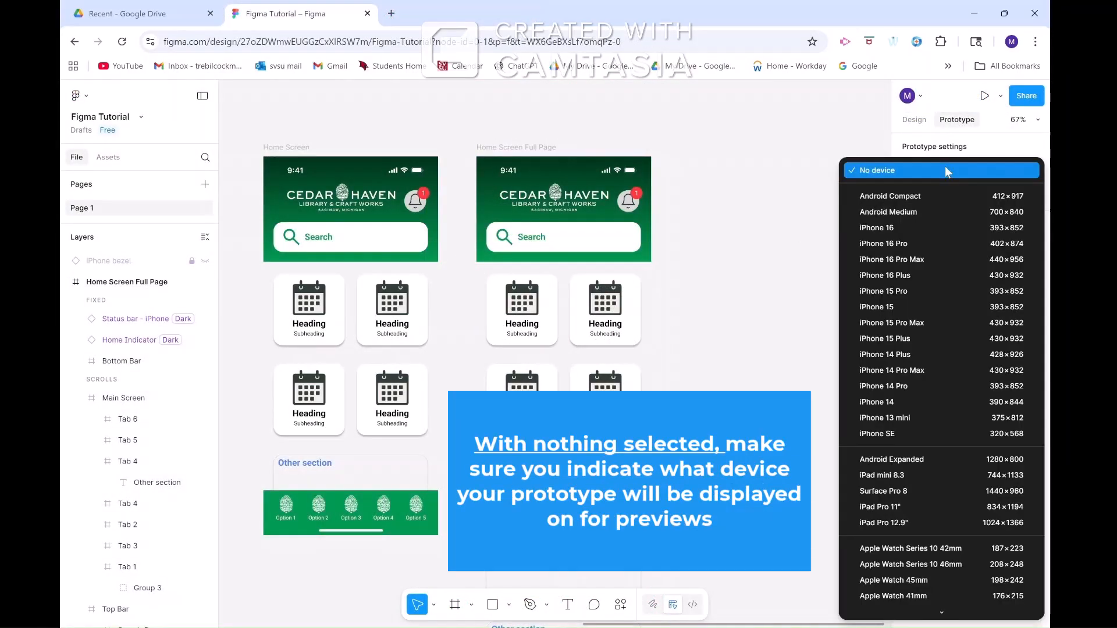
{"action": "left_click", "coordinate": [885, 227]}
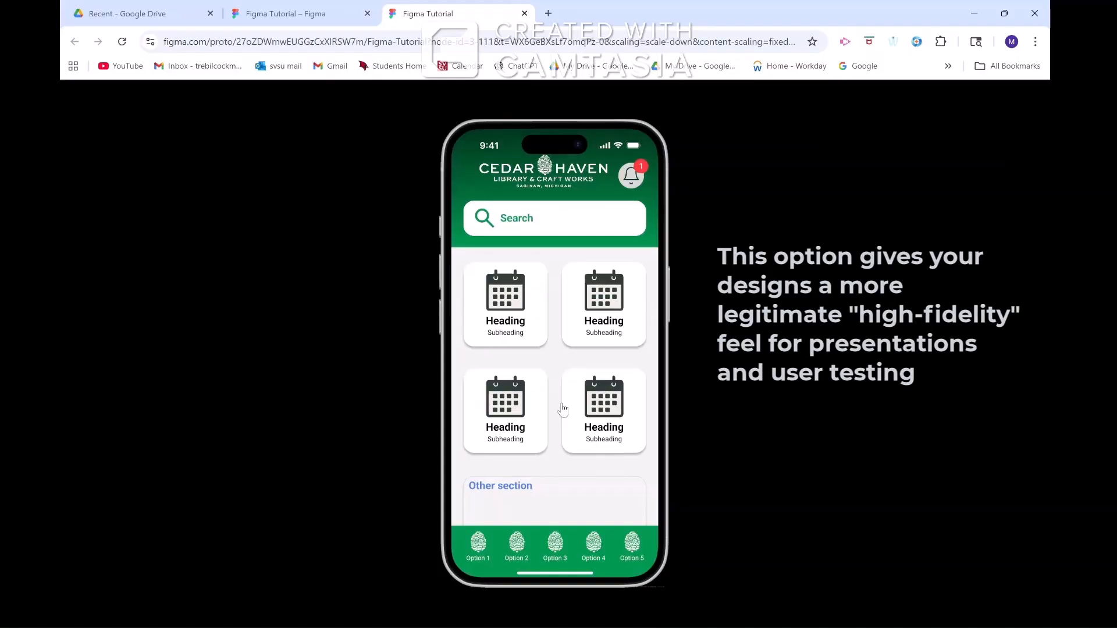
{"action": "scroll", "coordinate": [561, 407], "scroll_direction": "down", "scroll_amount": 3}
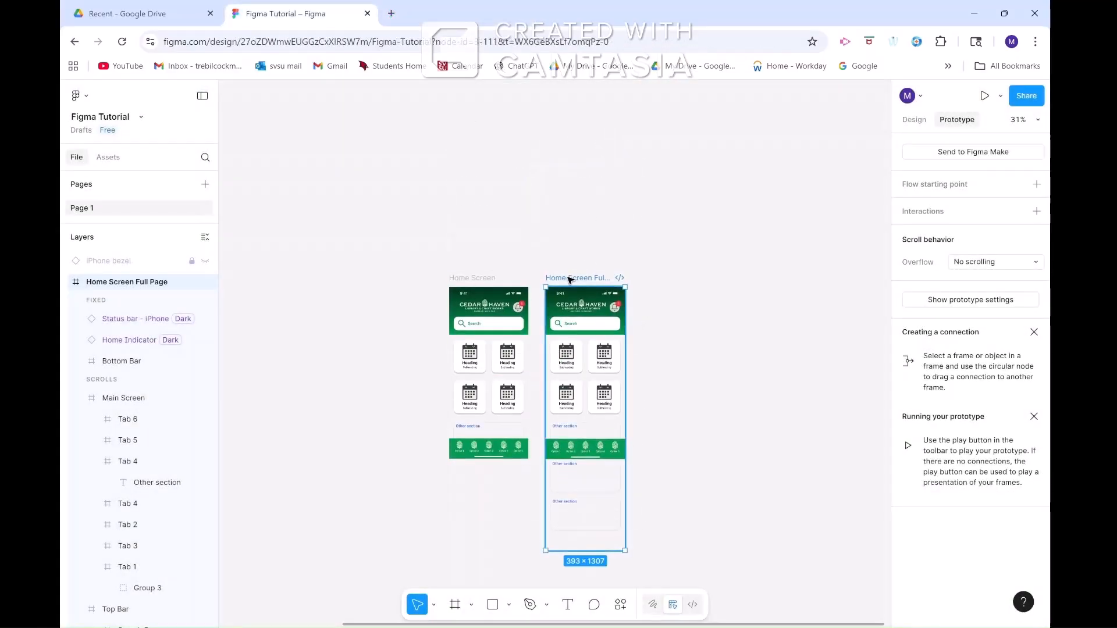
Step: Move the Home Screen Full Page frame up and to the right, away from the Home Screen frame
{"action": "left_click_drag", "start_coordinate": [571, 281], "coordinate": [827, 94]}
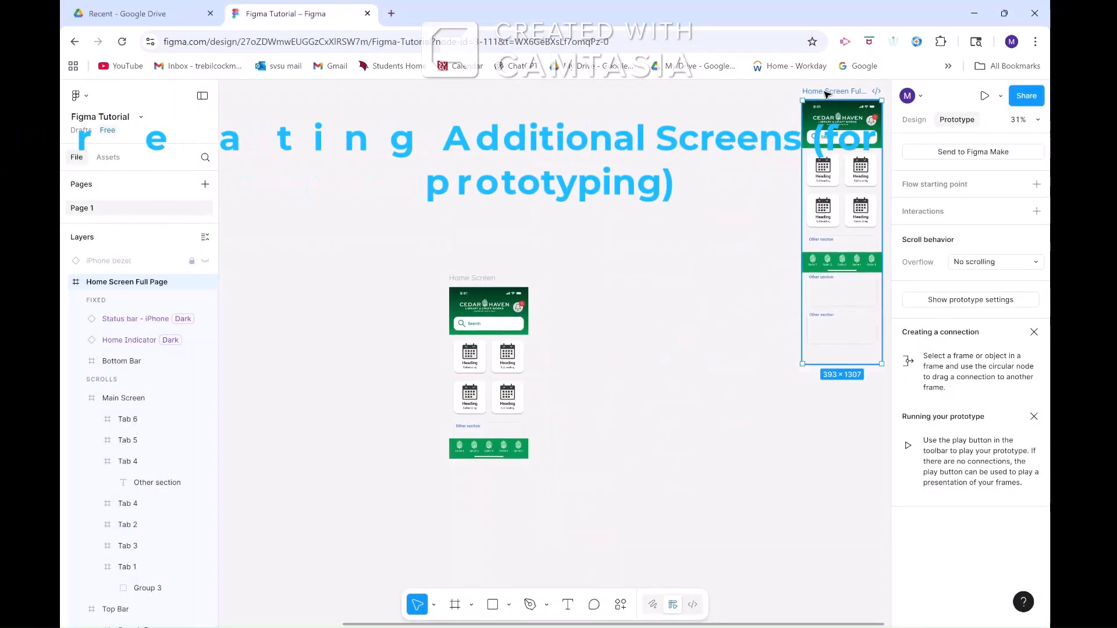
{"action": "left_click", "coordinate": [658, 250]}
{"action": "scroll", "coordinate": [528, 325], "scroll_direction": "up", "scroll_amount": 3}
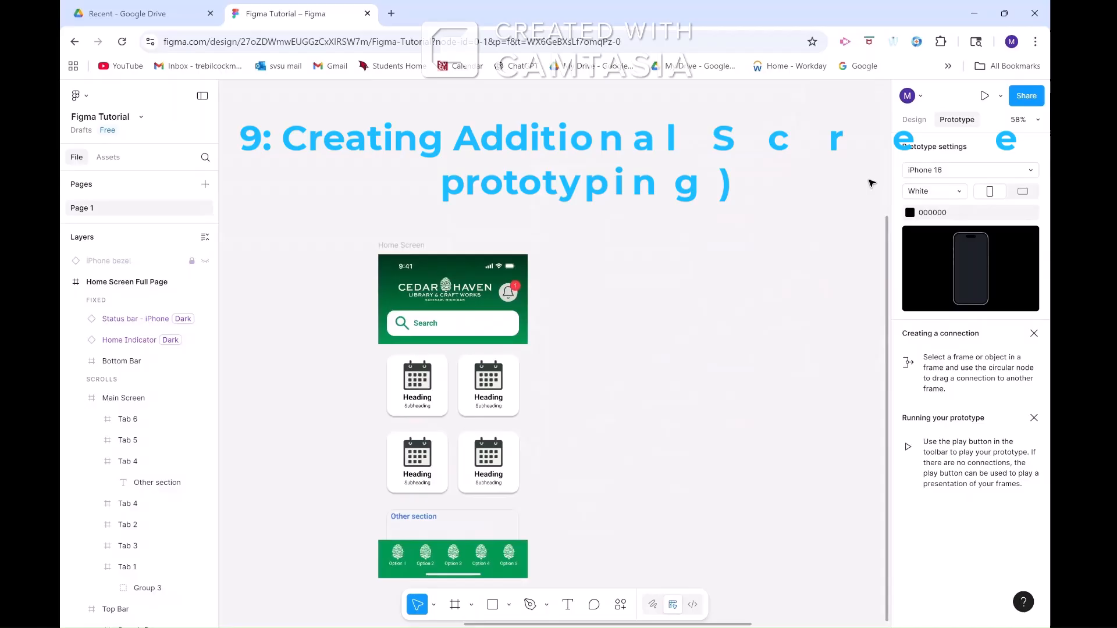
Step: Duplicate the Home Screen frame to its right and rename the copy Text Entry
{"action": "left_click", "coordinate": [914, 122]}
{"action": "scroll", "coordinate": [633, 359], "scroll_direction": "down", "scroll_amount": 2}
{"action": "left_click_drag", "start_coordinate": [416, 147], "coordinate": [613, 147]}
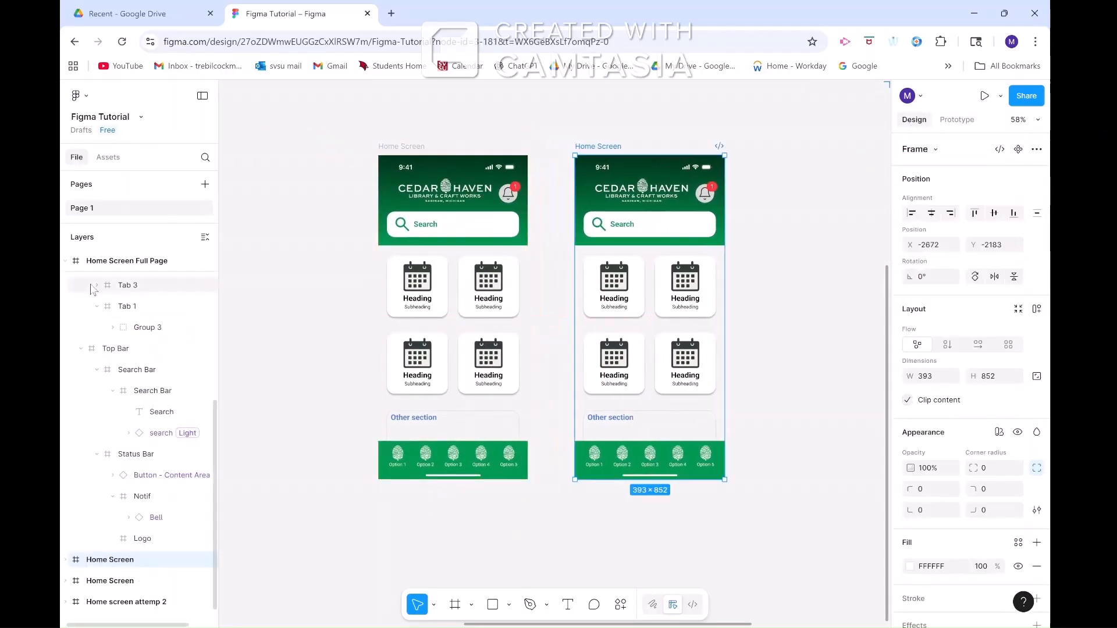
{"action": "left_click", "coordinate": [68, 262]}
{"action": "scroll", "coordinate": [65, 263], "scroll_direction": "up", "scroll_amount": 1}
{"action": "left_click", "coordinate": [65, 261]}
{"action": "right_click", "coordinate": [108, 304]}
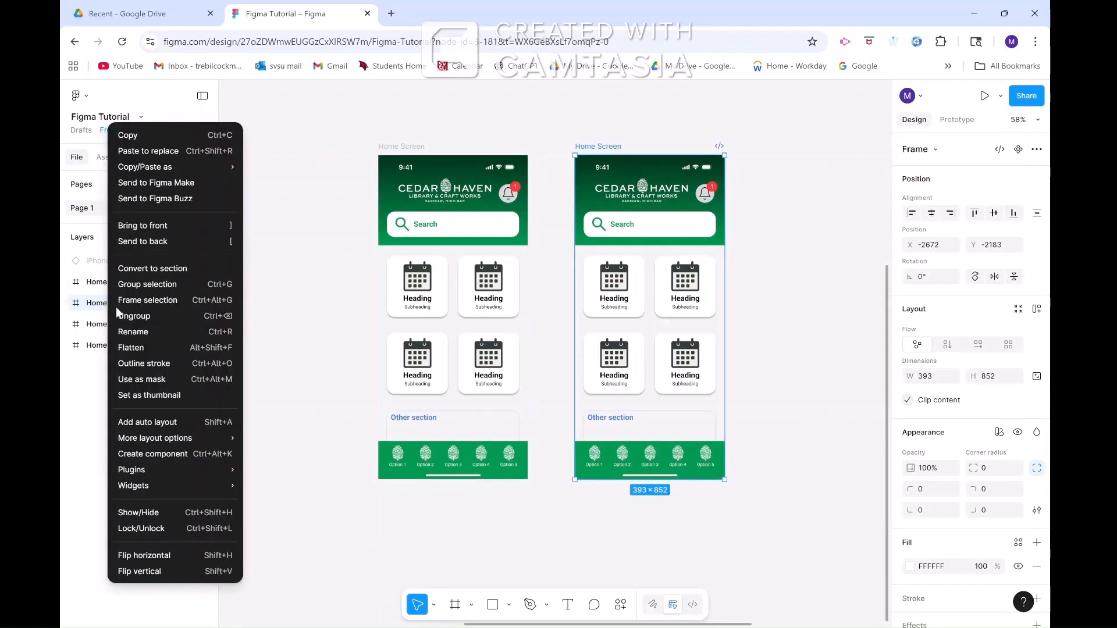
{"action": "left_click", "coordinate": [130, 331]}
{"action": "type", "text": "Text Entry"}
{"action": "key", "text": "Return"}
Step: Delete the cards and sections in Text Entry's Main Screen and the icon and text in its search bar
{"action": "left_click", "coordinate": [65, 303]}
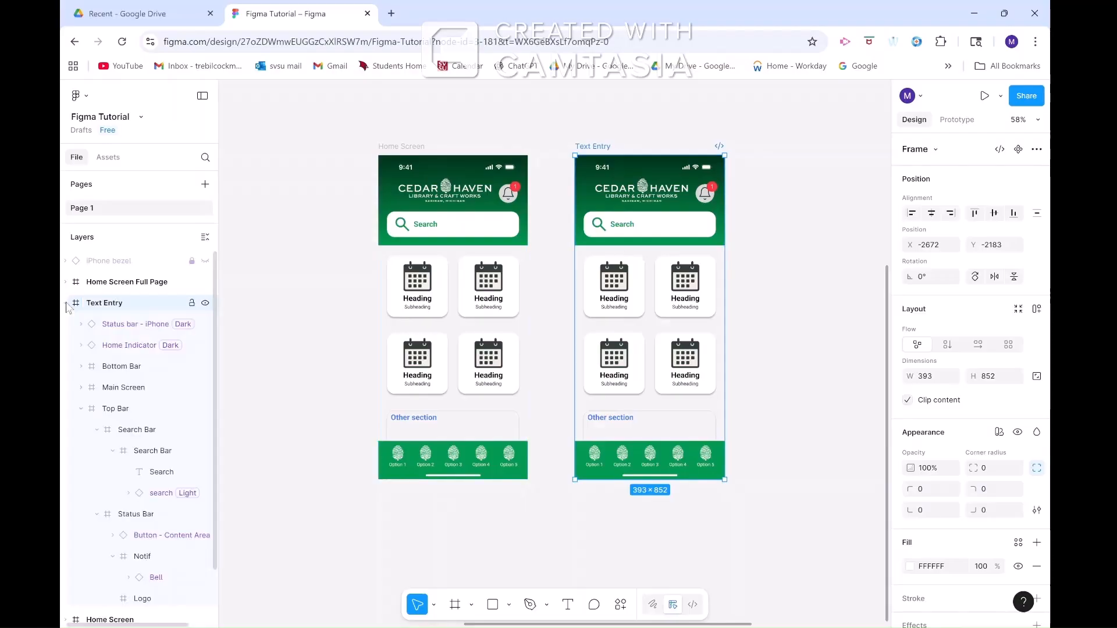
{"action": "left_click", "coordinate": [81, 387]}
{"action": "left_click", "coordinate": [125, 409]}
{"action": "key", "text": "Delete"}
{"action": "left_click", "coordinate": [122, 410]}
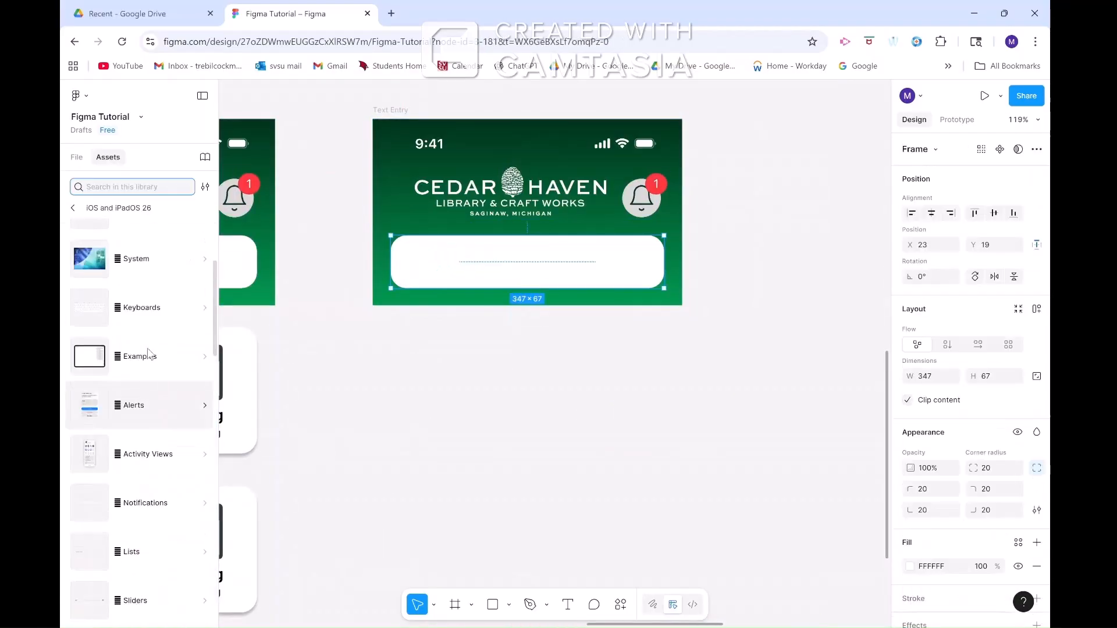
Step: Insert a focused Text Field component from the iOS and iPadOS 26 library into Text Entry's white search bar
{"action": "left_click", "coordinate": [139, 242]}
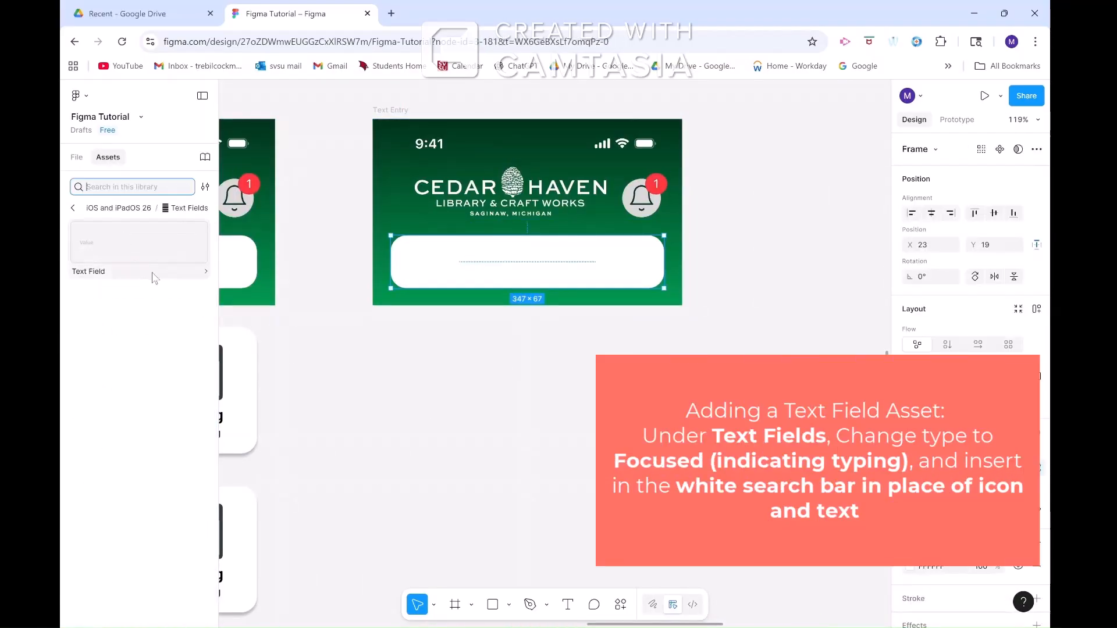
{"action": "left_click", "coordinate": [155, 278]}
{"action": "left_click", "coordinate": [384, 421]}
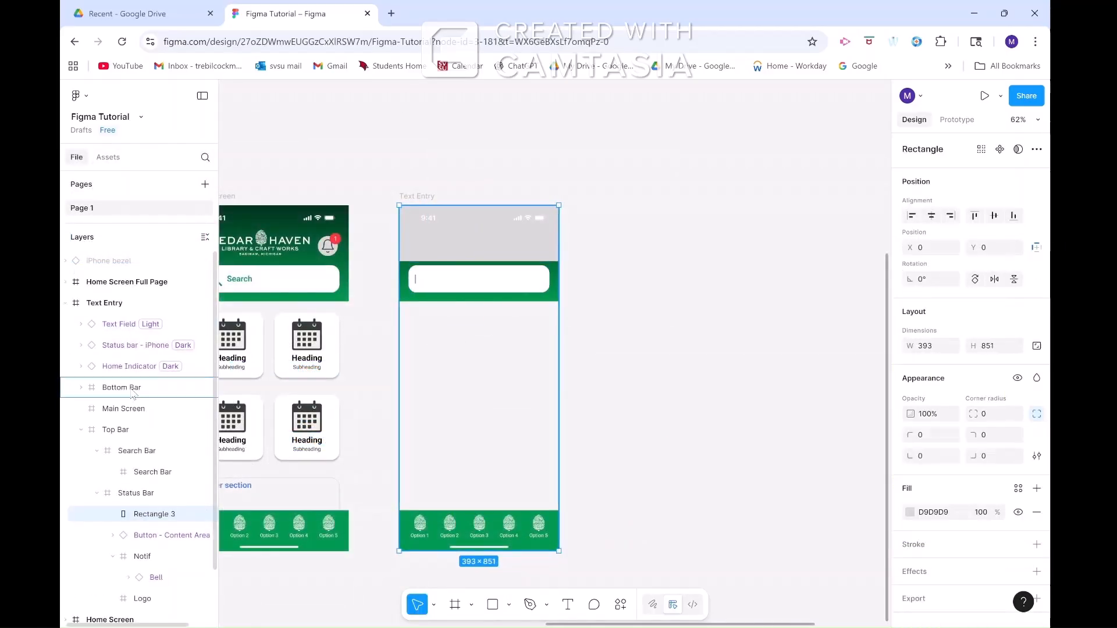
Step: Cover the Text Entry frame with a 393 × 851 rectangle layered above Bottom Bar, Top Bar and Main Screen
{"action": "left_click_drag", "start_coordinate": [133, 394], "coordinate": [131, 396]}
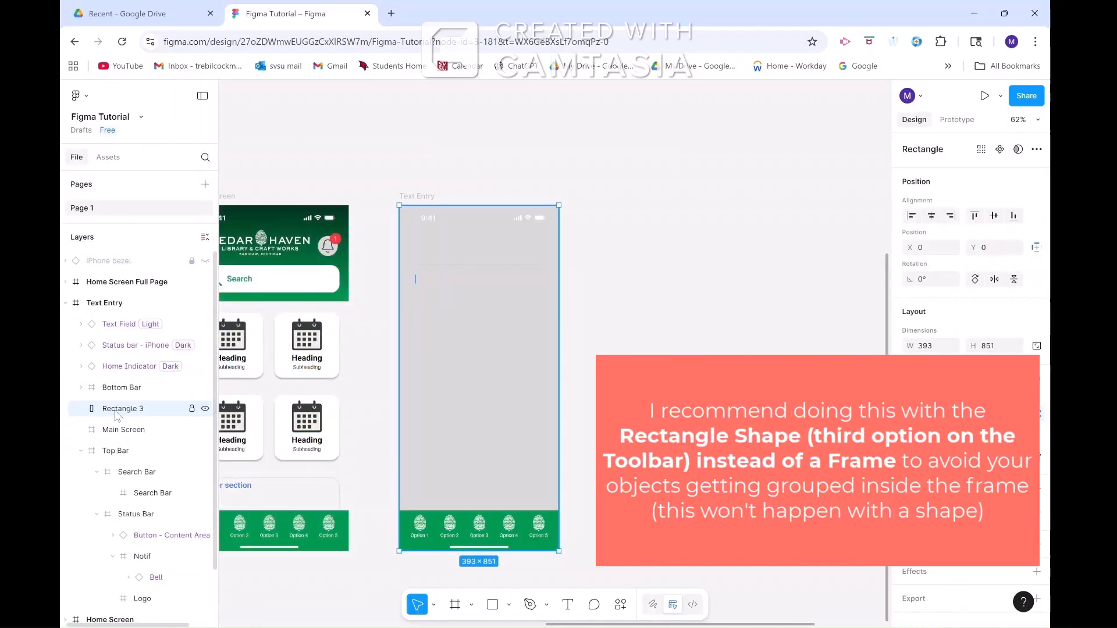
{"action": "left_click", "coordinate": [81, 451]}
{"action": "left_click_drag", "start_coordinate": [117, 452], "coordinate": [120, 379]}
{"action": "left_click", "coordinate": [120, 433]}
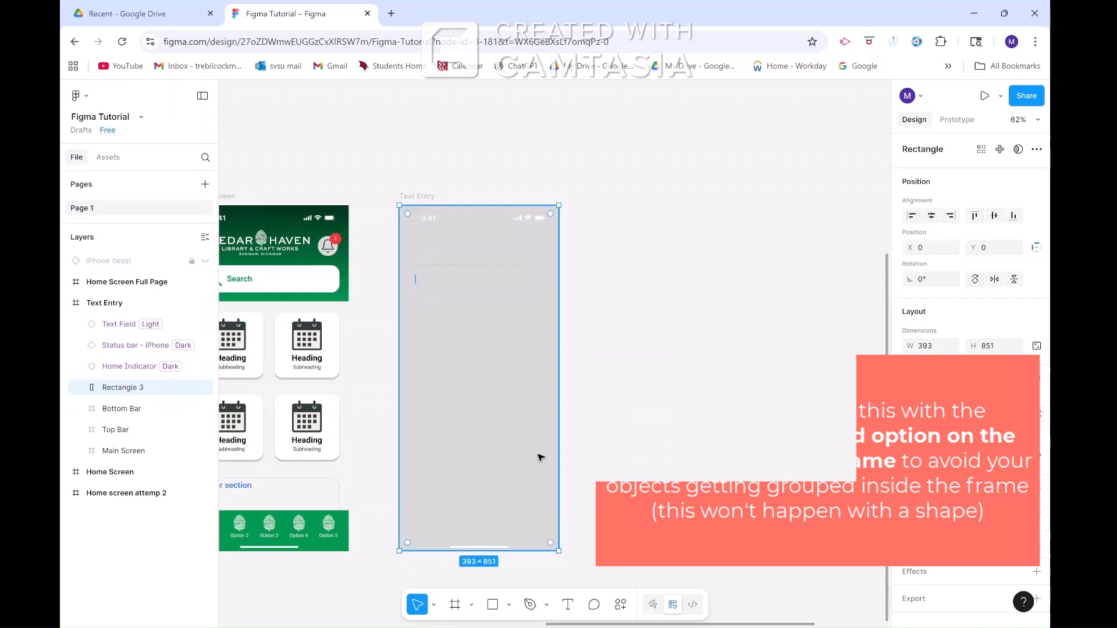
Step: Set the covering rectangle's fill to black (000000) at 25% opacity
{"action": "left_click", "coordinate": [981, 514]}
{"action": "type", "text": "50"}
{"action": "key", "text": "Return"}
{"action": "left_click", "coordinate": [909, 513]}
{"action": "left_click", "coordinate": [769, 585]}
{"action": "left_click", "coordinate": [878, 288]}
Step: Move the Search Bar layer out of Top Bar to directly below Text Field, above the dark overlay rectangle
{"action": "left_click", "coordinate": [81, 430]}
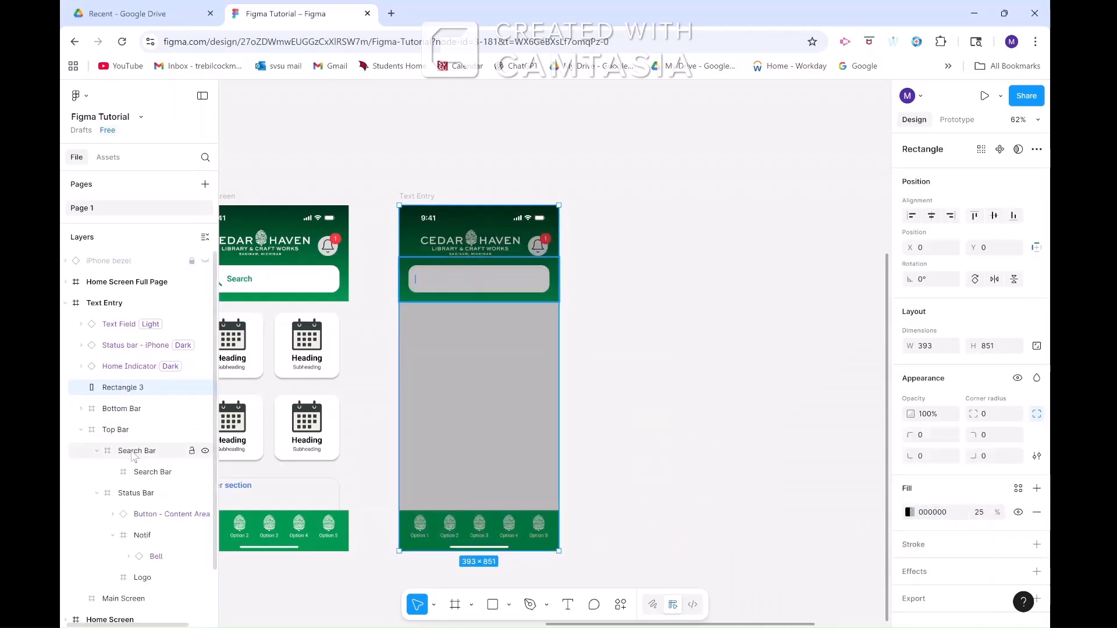
{"action": "left_click_drag", "start_coordinate": [132, 453], "coordinate": [132, 336]}
{"action": "left_click", "coordinate": [622, 373]}
Step: Insert the iPhone Keyboard component from the iOS and iPadOS 26 library and align it to the Text Entry frame's lower edge
{"action": "left_click", "coordinate": [108, 157]}
{"action": "left_click", "coordinate": [73, 209]}
{"action": "scroll", "coordinate": [172, 355], "scroll_direction": "down", "scroll_amount": 1}
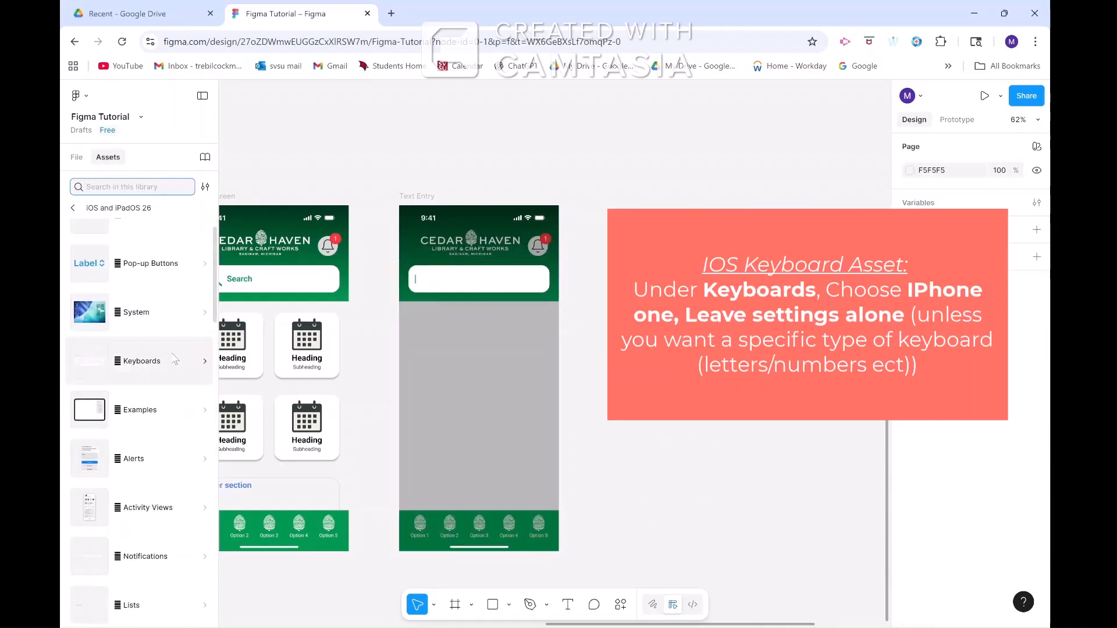
{"action": "left_click", "coordinate": [174, 360]}
{"action": "left_click", "coordinate": [176, 254]}
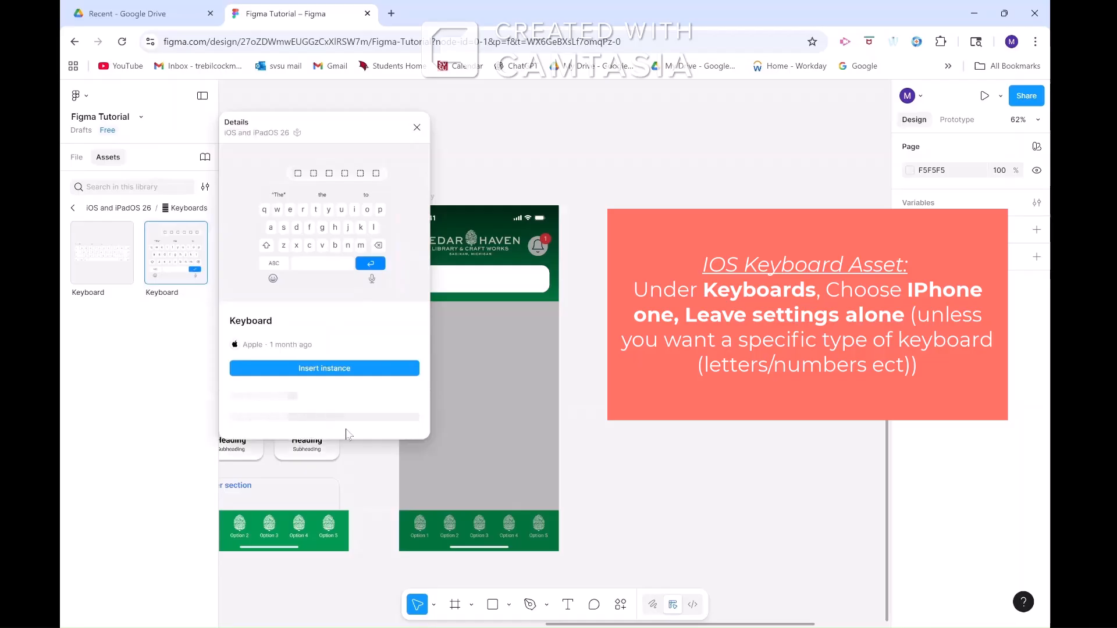
{"action": "left_click", "coordinate": [324, 368]}
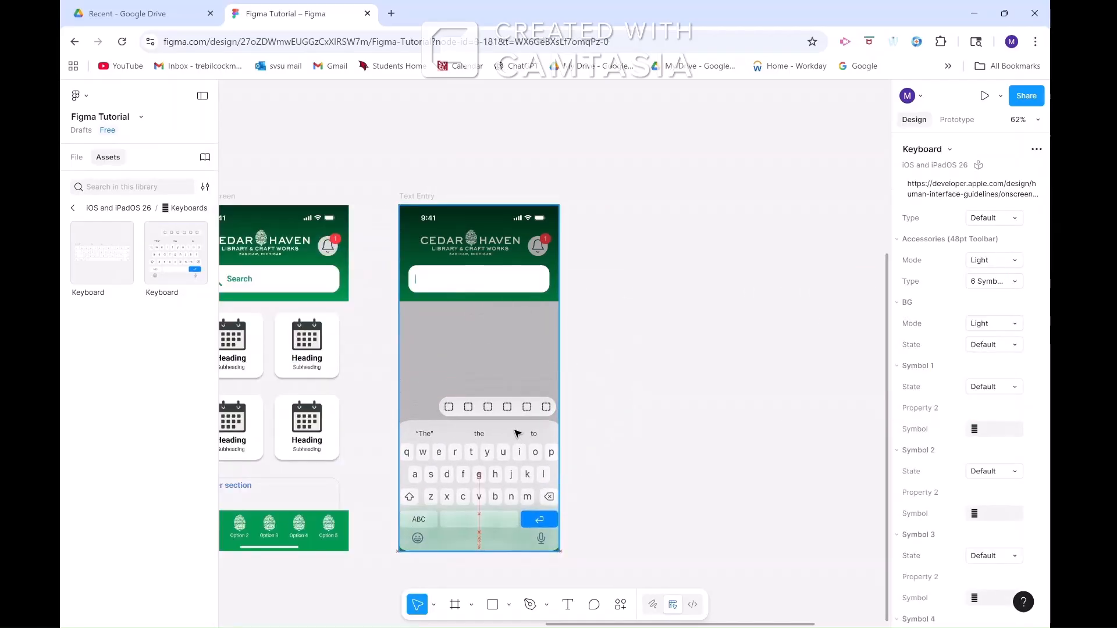
{"action": "scroll", "coordinate": [401, 466], "scroll_direction": "up", "scroll_amount": 3}
{"action": "left_click_drag", "start_coordinate": [400, 320], "coordinate": [402, 319]}
{"action": "scroll", "coordinate": [591, 441], "scroll_direction": "up", "scroll_amount": 3}
{"action": "scroll", "coordinate": [591, 441], "scroll_direction": "down", "scroll_amount": 3}
Step: Copy the Home Screen frame and place the copy level with the original, to its left
{"action": "right_click", "coordinate": [546, 124]}
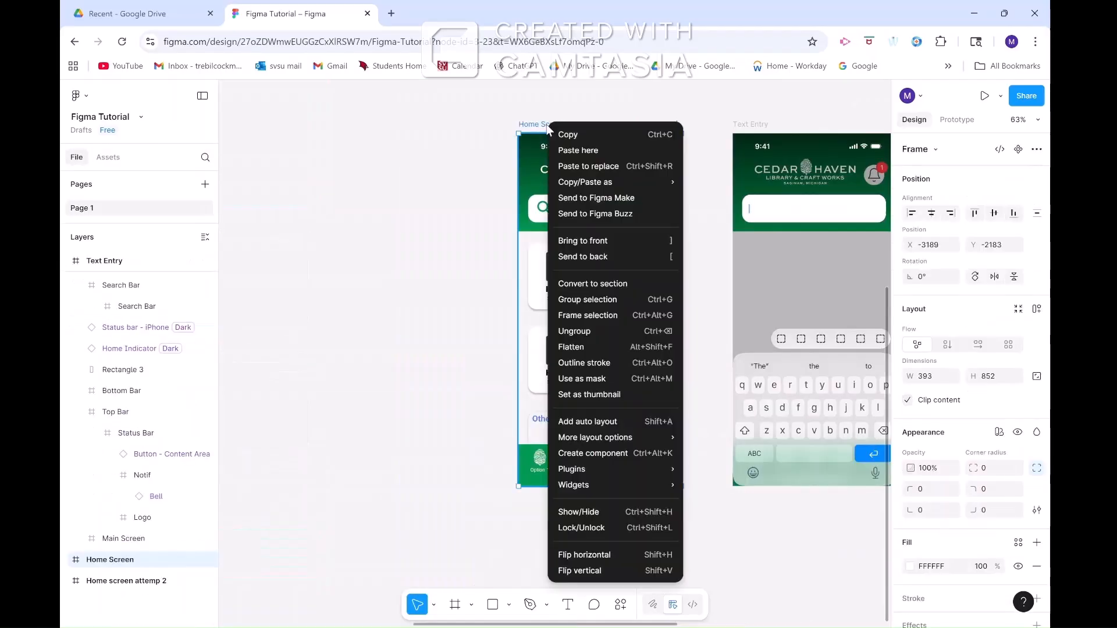
{"action": "left_click", "coordinate": [371, 149]}
{"action": "right_click", "coordinate": [342, 146]}
{"action": "left_click", "coordinate": [354, 156]}
{"action": "left_click_drag", "start_coordinate": [370, 139], "coordinate": [287, 127]}
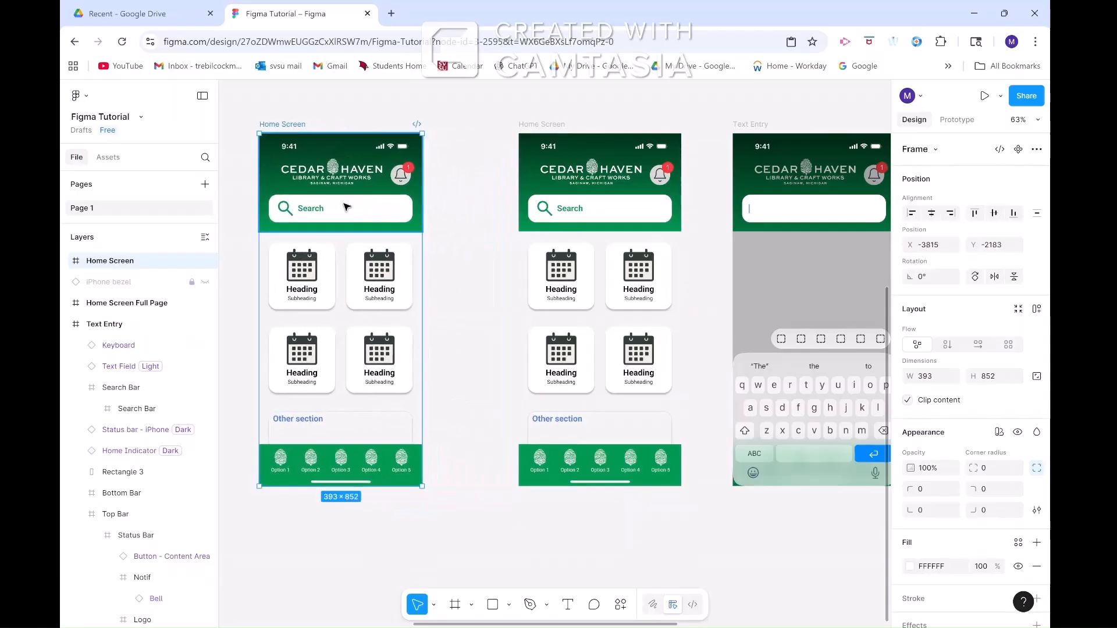
Step: Rename the copied Home Screen frame as Option 1
{"action": "scroll", "coordinate": [345, 207], "scroll_direction": "up", "scroll_amount": 3}
{"action": "scroll", "coordinate": [345, 204], "scroll_direction": "left", "scroll_amount": 1}
{"action": "right_click", "coordinate": [101, 262]}
{"action": "left_click", "coordinate": [130, 332]}
{"action": "type", "text": "Option 1"}
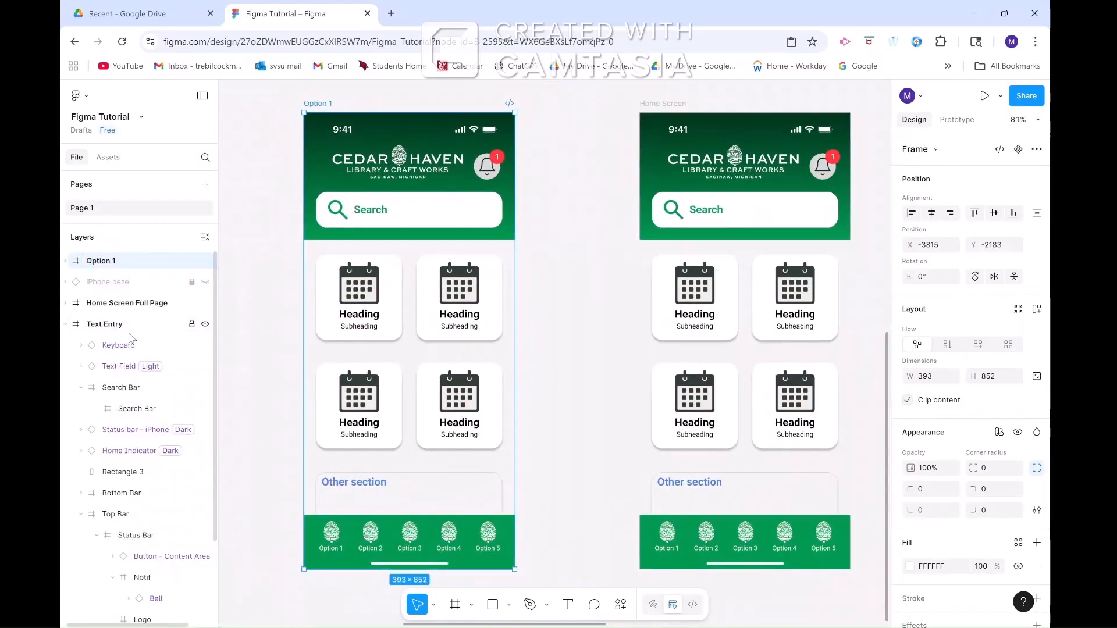
Step: Delete the Main Screen layer with its cards from the Option 1 frame
{"action": "left_click", "coordinate": [65, 261]}
{"action": "left_click", "coordinate": [116, 345]}
{"action": "key", "text": "Delete"}
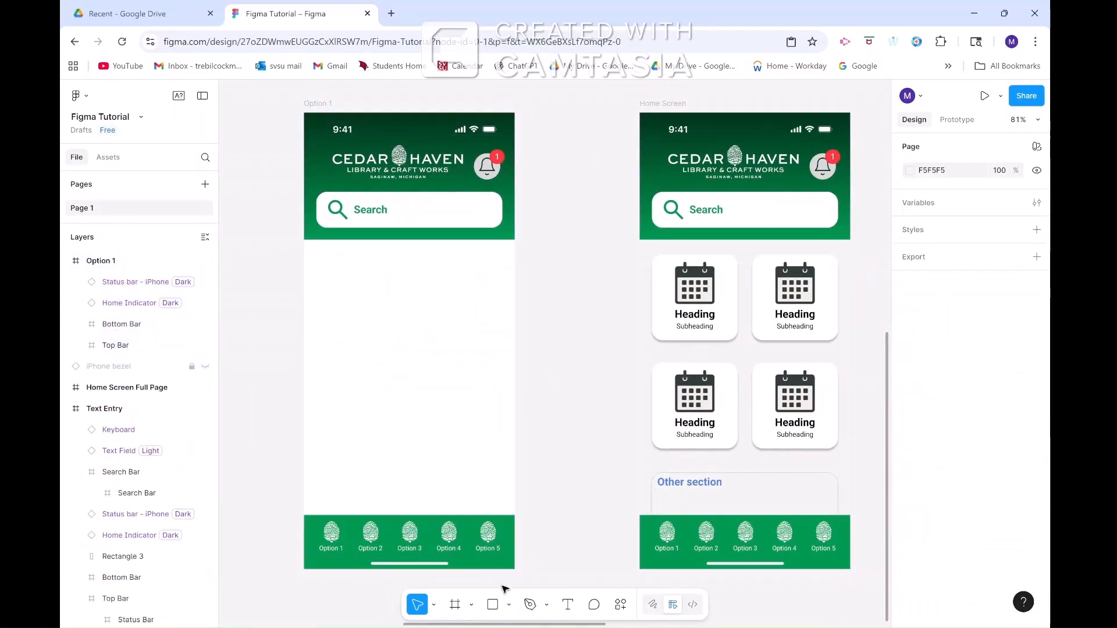
Step: Add the text Option 1 Result in a box about 346 × 216 in the middle of the Option 1 frame
{"action": "left_click_drag", "start_coordinate": [314, 250], "coordinate": [503, 400]}
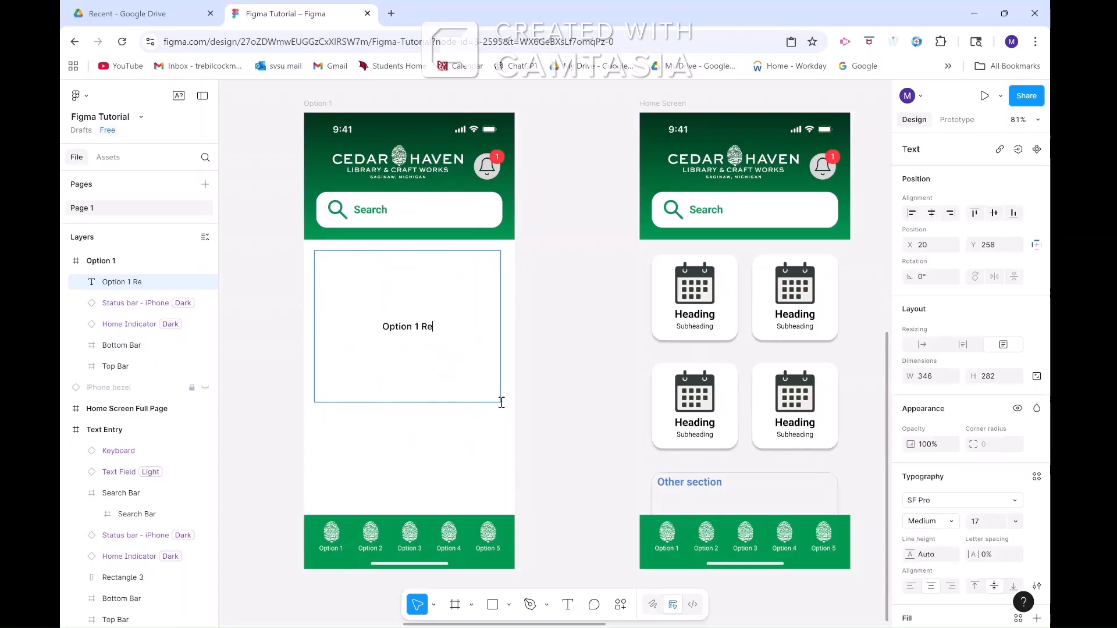
{"action": "left_click_drag", "start_coordinate": [417, 251], "coordinate": [418, 285]}
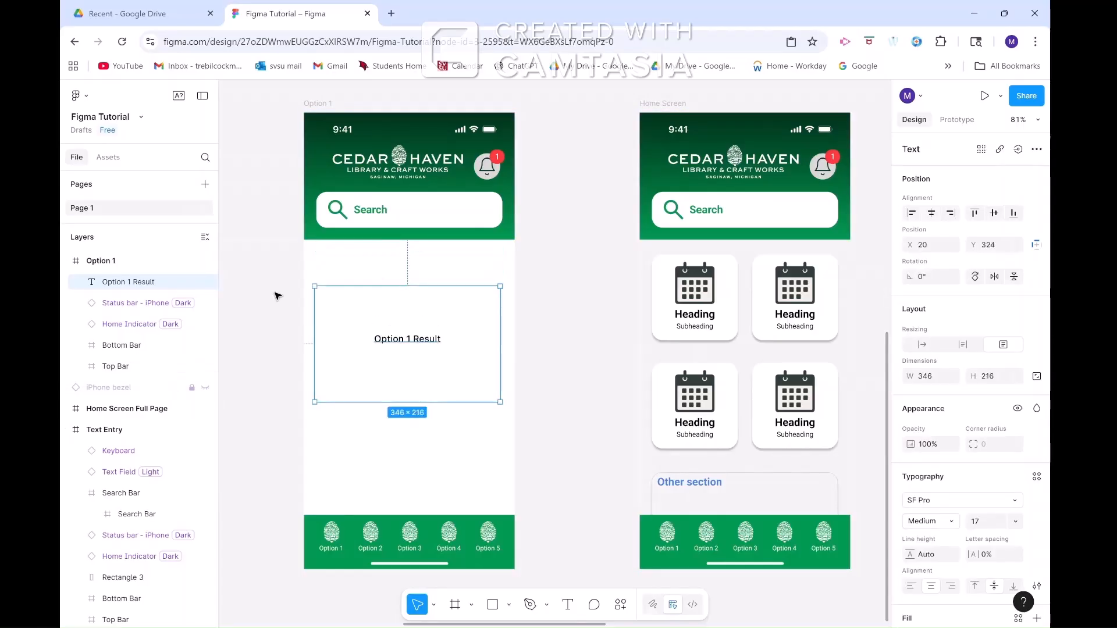
{"action": "left_click", "coordinate": [277, 294]}
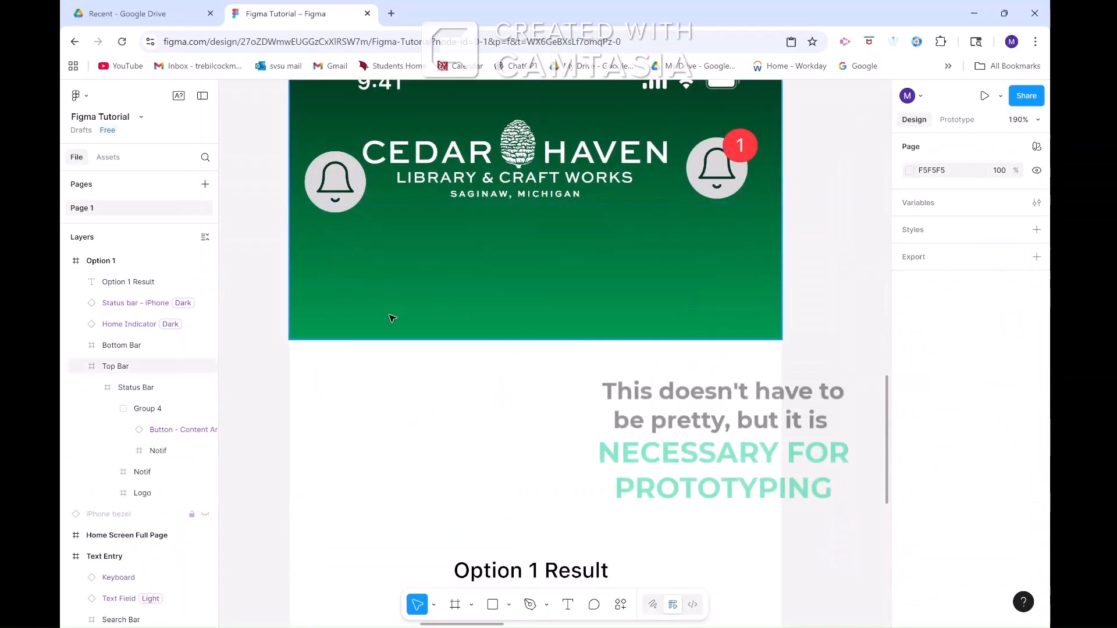
Step: Shorten the Option 1 frame's Top Bar by raising its lower edge
{"action": "left_click", "coordinate": [391, 317]}
{"action": "left_click_drag", "start_coordinate": [621, 339], "coordinate": [619, 307]}
{"action": "double_click", "coordinate": [554, 154]}
{"action": "left_click_drag", "start_coordinate": [555, 153], "coordinate": [555, 225]}
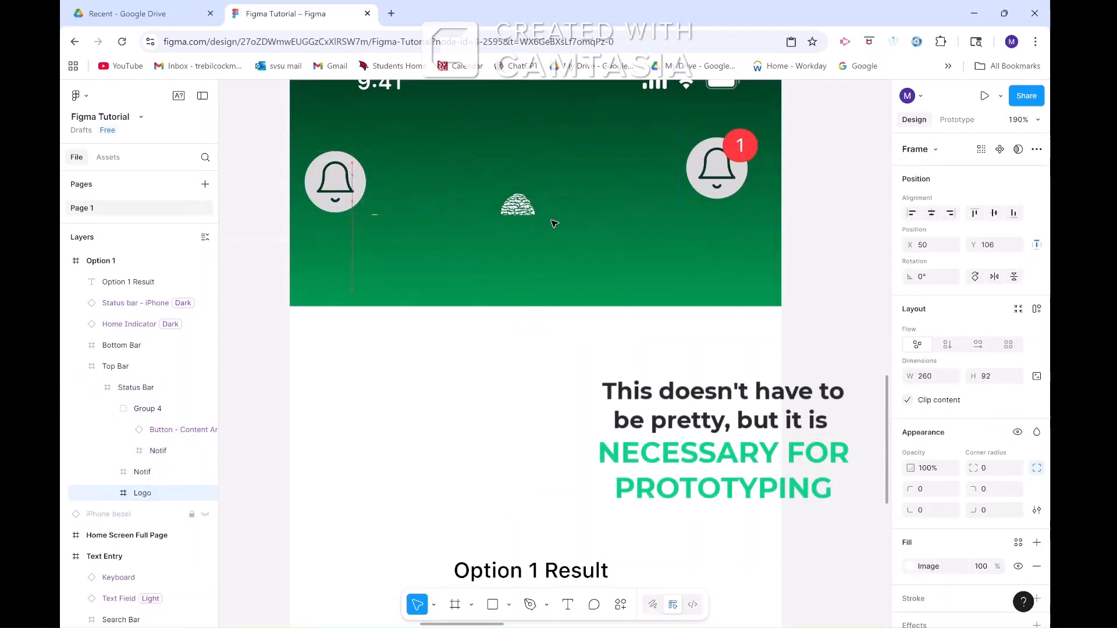
{"action": "key", "text": "ctrl+z"}
Step: Move the copied bell button to the Top Bar's lower-left area and add the arrow_back icon from Material 3 Design Kit near it
{"action": "left_click_drag", "start_coordinate": [335, 182], "coordinate": [352, 260]}
{"action": "left_click", "coordinate": [110, 159]}
{"action": "type", "text": "back"}
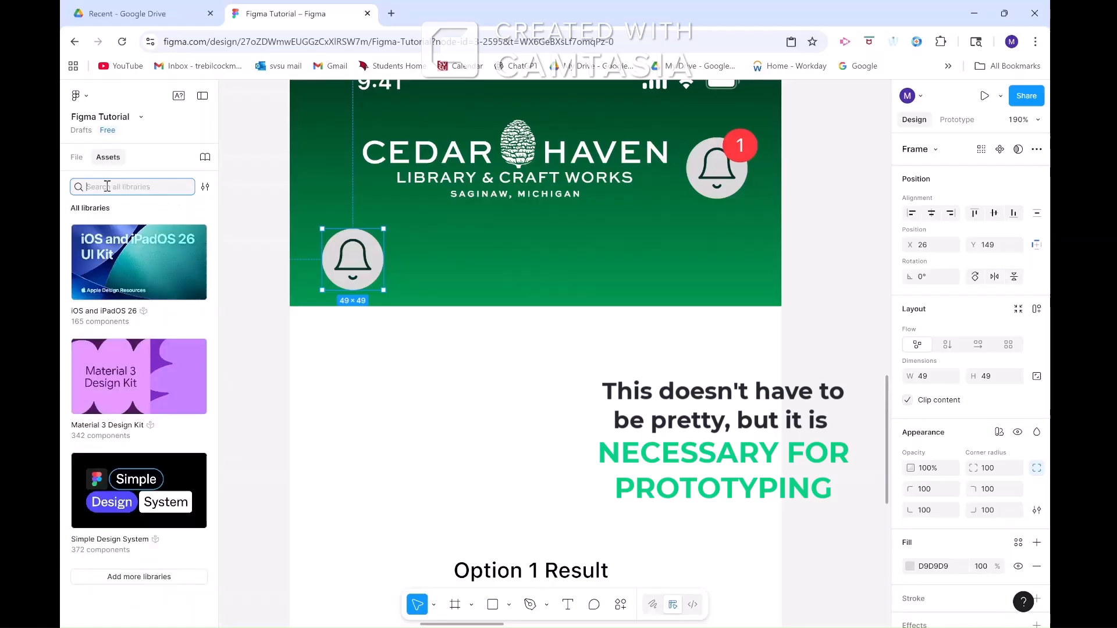
{"action": "left_click_drag", "start_coordinate": [176, 232], "coordinate": [404, 298]}
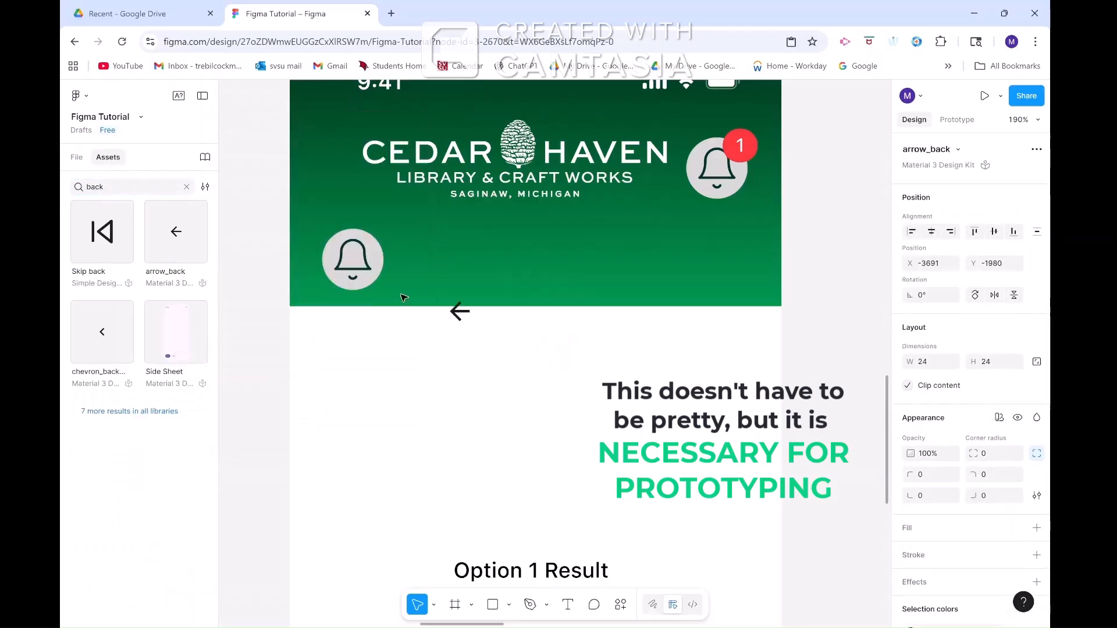
Step: Duplicate the Option 1 frame directly below it as Option 2 and change the number in its result text to 2
{"action": "left_click", "coordinate": [77, 158]}
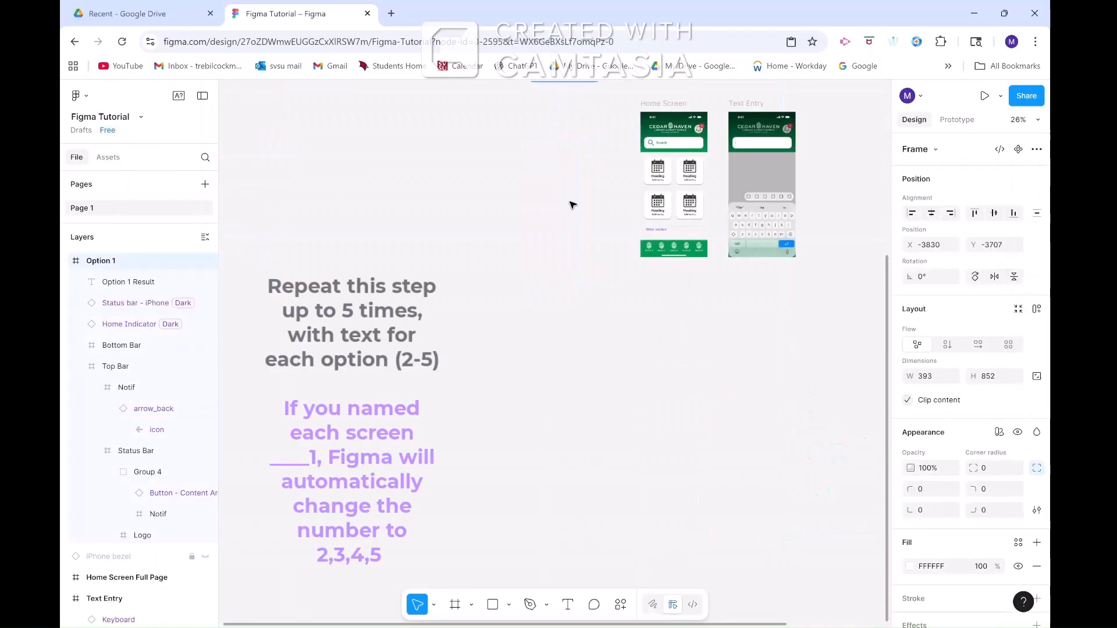
{"action": "scroll", "coordinate": [572, 204], "scroll_direction": "up", "scroll_amount": 5}
{"action": "left_click_drag", "start_coordinate": [564, 224], "coordinate": [562, 389]}
{"action": "scroll", "coordinate": [562, 384], "scroll_direction": "down", "scroll_amount": 1}
{"action": "double_click", "coordinate": [564, 341]}
{"action": "key", "text": "BackSpace"}
{"action": "type", "text": "2"}
{"action": "left_click", "coordinate": [67, 260]}
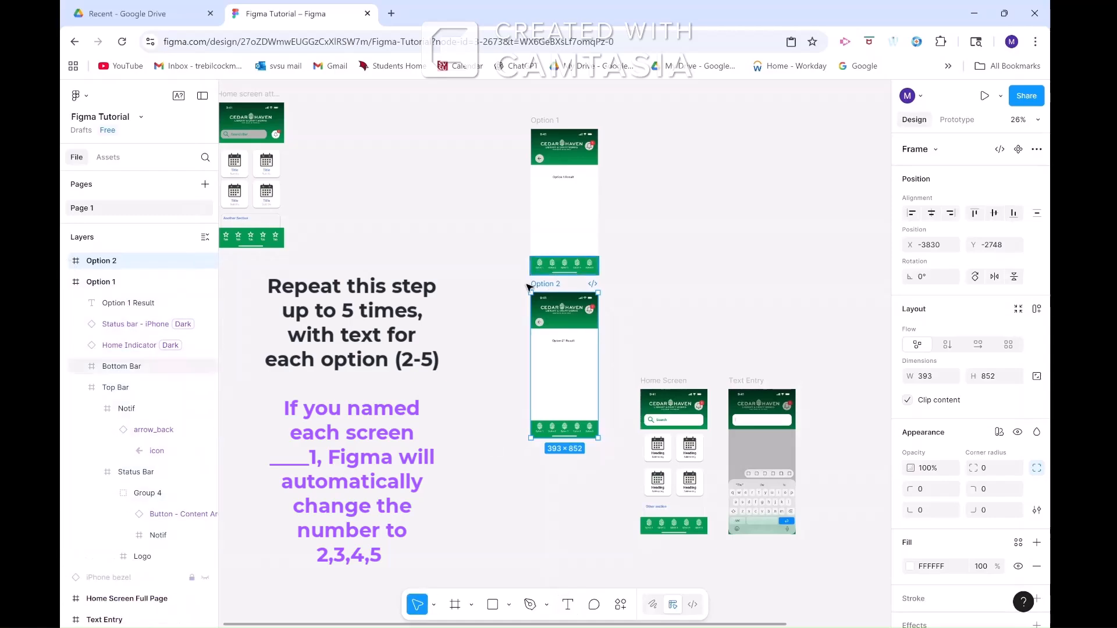
Step: Duplicate the Option 2 frame below it as Option 3 and edit its text to Option 3 Result
{"action": "left_click_drag", "start_coordinate": [545, 284], "coordinate": [544, 448]}
{"action": "right_click", "coordinate": [99, 261]}
{"action": "left_click", "coordinate": [568, 604]}
{"action": "left_click", "coordinate": [563, 505]}
{"action": "key", "text": "BackSpace"}
{"action": "type", "text": "3 Result"}
{"action": "left_click", "coordinate": [811, 528]}
{"action": "scroll", "coordinate": [613, 213], "scroll_direction": "down", "scroll_amount": 5}
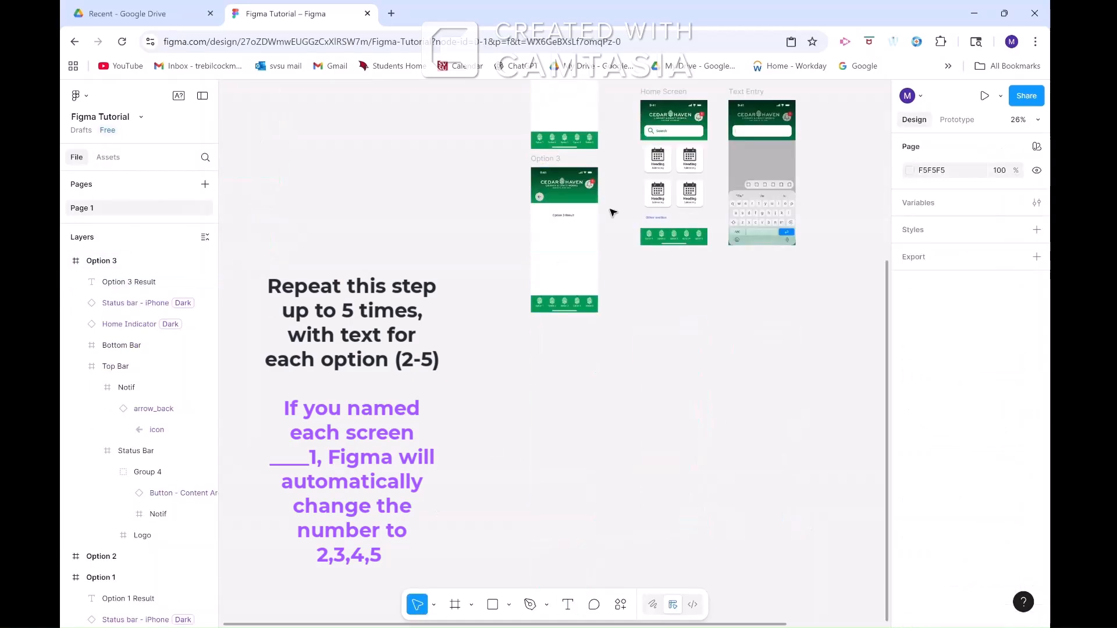
Step: Duplicate the Option 3 frame below it as Option 4 and edit its text to Option 4 Result
{"action": "left_click_drag", "start_coordinate": [545, 158], "coordinate": [537, 486]}
{"action": "left_click", "coordinate": [568, 604]}
{"action": "left_click", "coordinate": [564, 373]}
{"action": "type", "text": "4"}
{"action": "left_click", "coordinate": [499, 386]}
Step: Duplicate the Option 4 frame below it as Option 5 and edit its text to Option 5 Result
{"action": "scroll", "coordinate": [547, 486], "scroll_direction": "down", "scroll_amount": 2}
{"action": "left_click", "coordinate": [568, 605]}
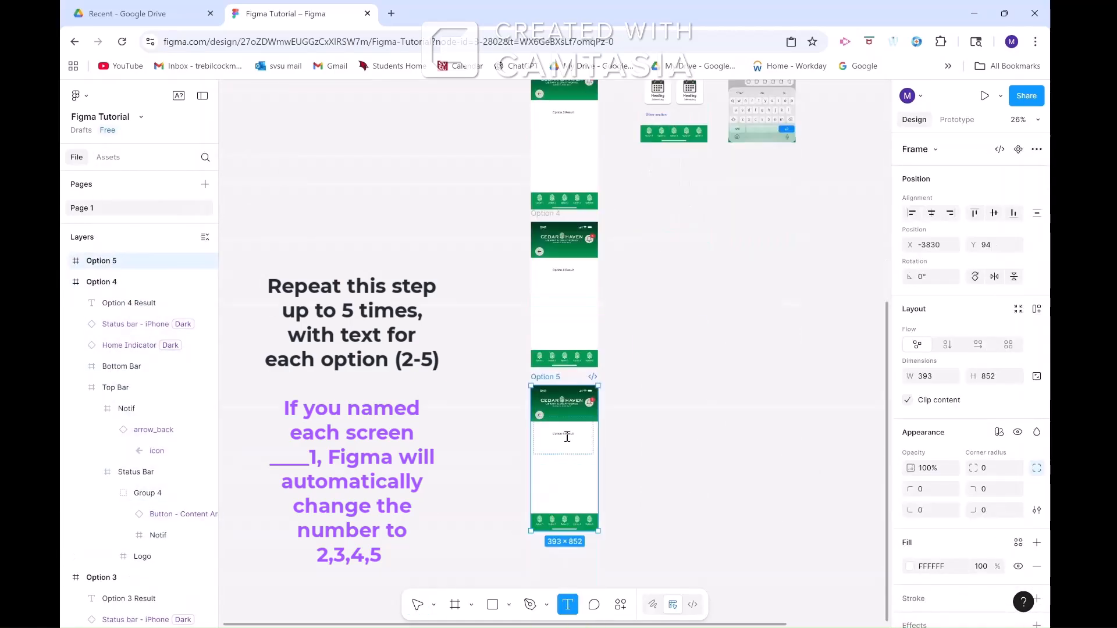
{"action": "left_click", "coordinate": [567, 436]}
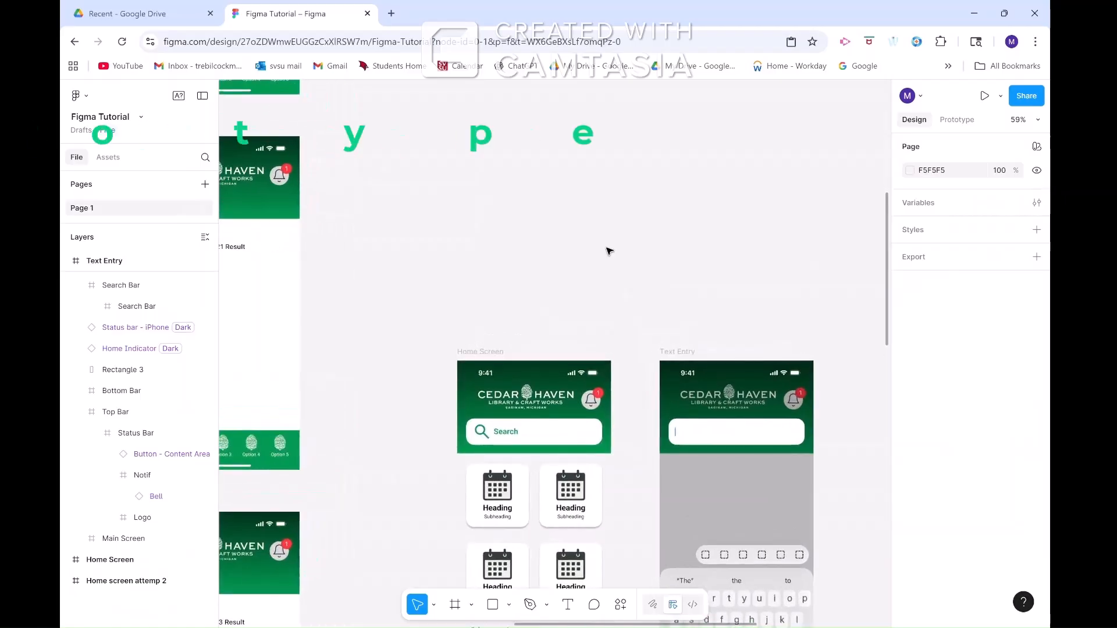
Step: Create a prototype connection from the Home Screen's inner Search Bar to the Text Entry frame
{"action": "scroll", "coordinate": [609, 251], "scroll_direction": "down", "scroll_amount": 4}
{"action": "scroll", "coordinate": [608, 251], "scroll_direction": "up", "scroll_amount": 5}
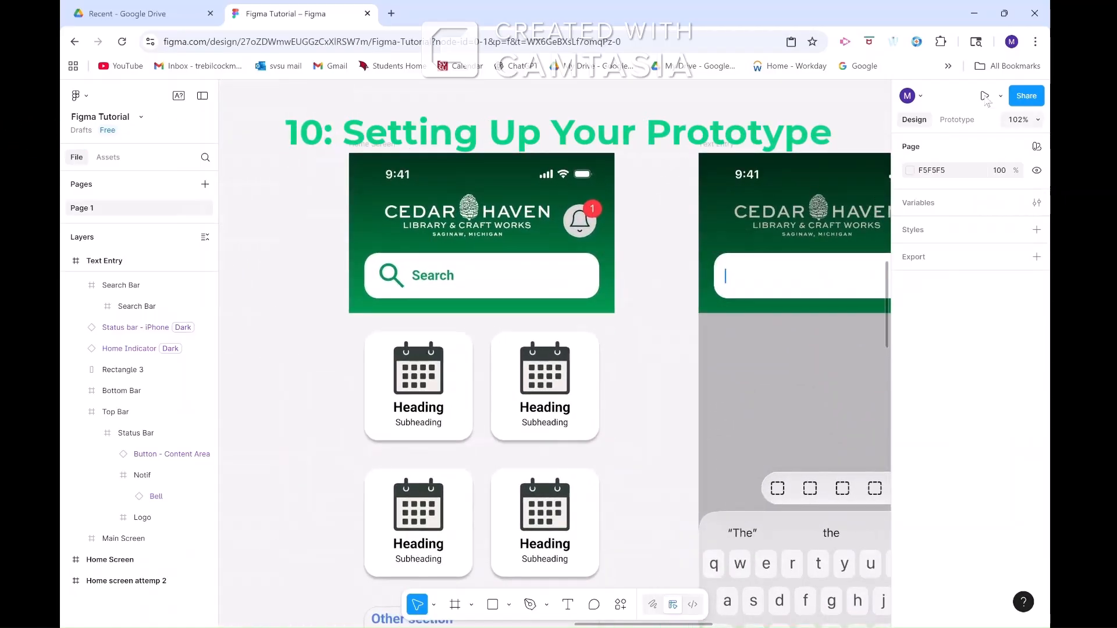
{"action": "left_click", "coordinate": [966, 123]}
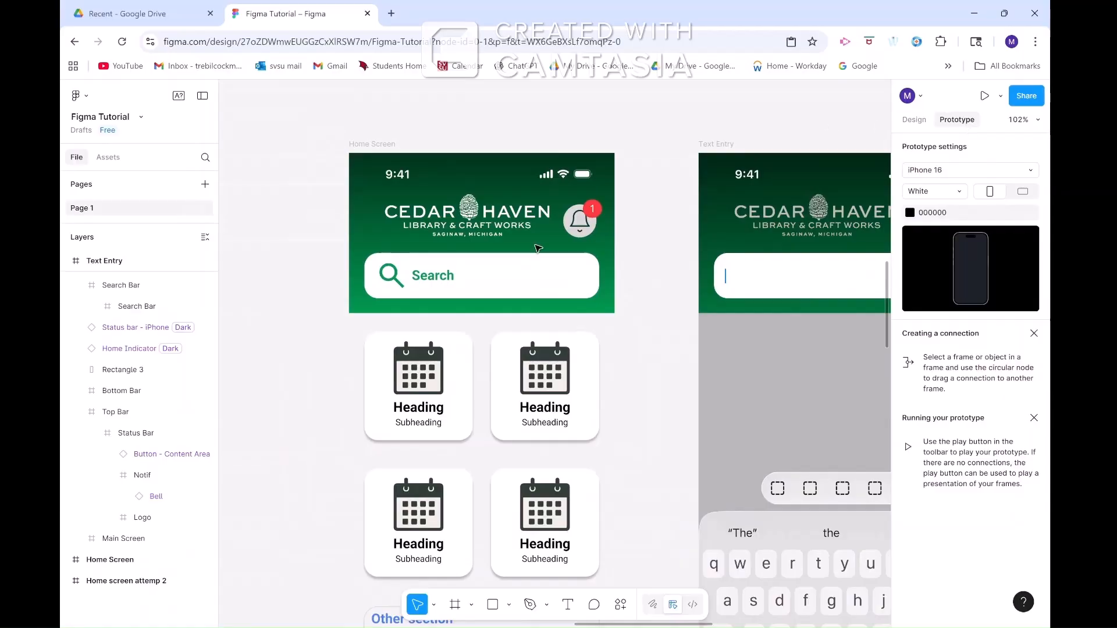
{"action": "left_click", "coordinate": [503, 271]}
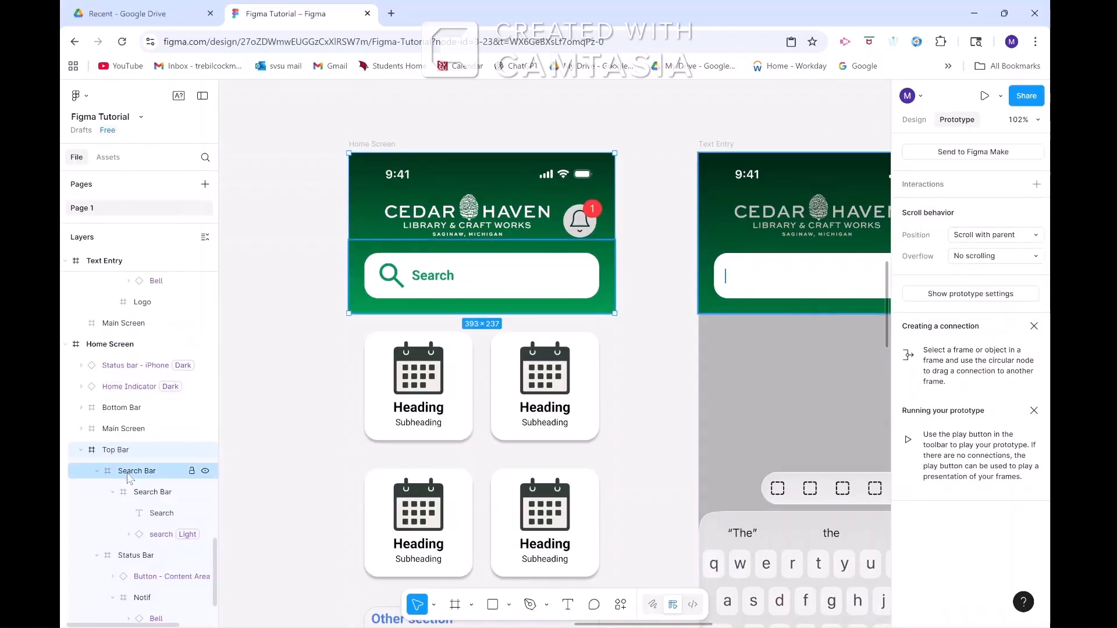
{"action": "left_click", "coordinate": [143, 492]}
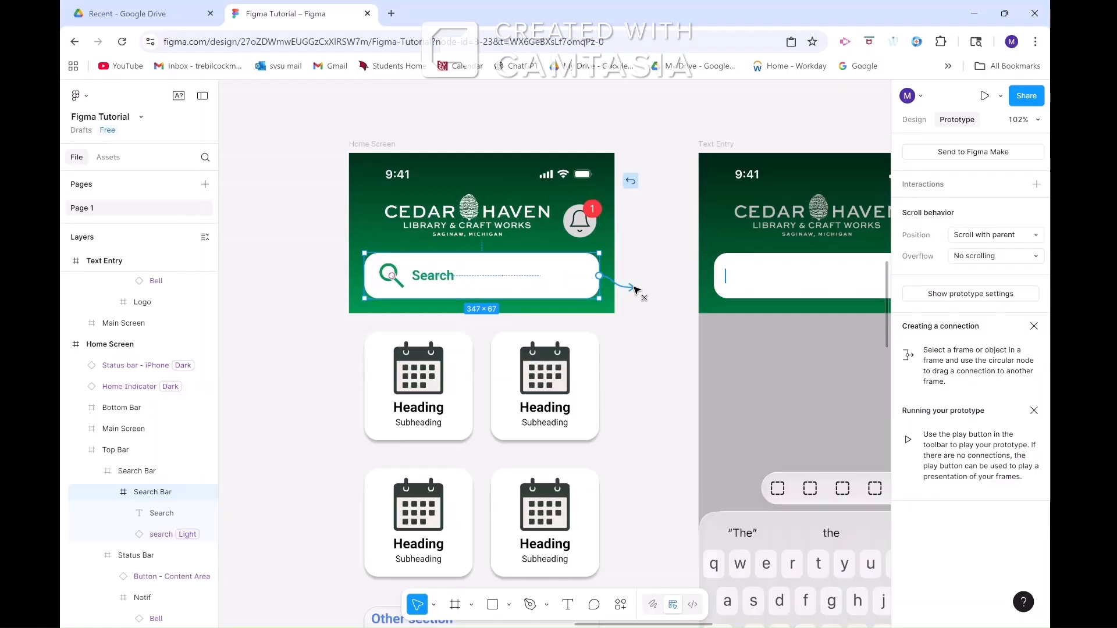
{"action": "left_click_drag", "start_coordinate": [705, 419], "coordinate": [704, 420]}
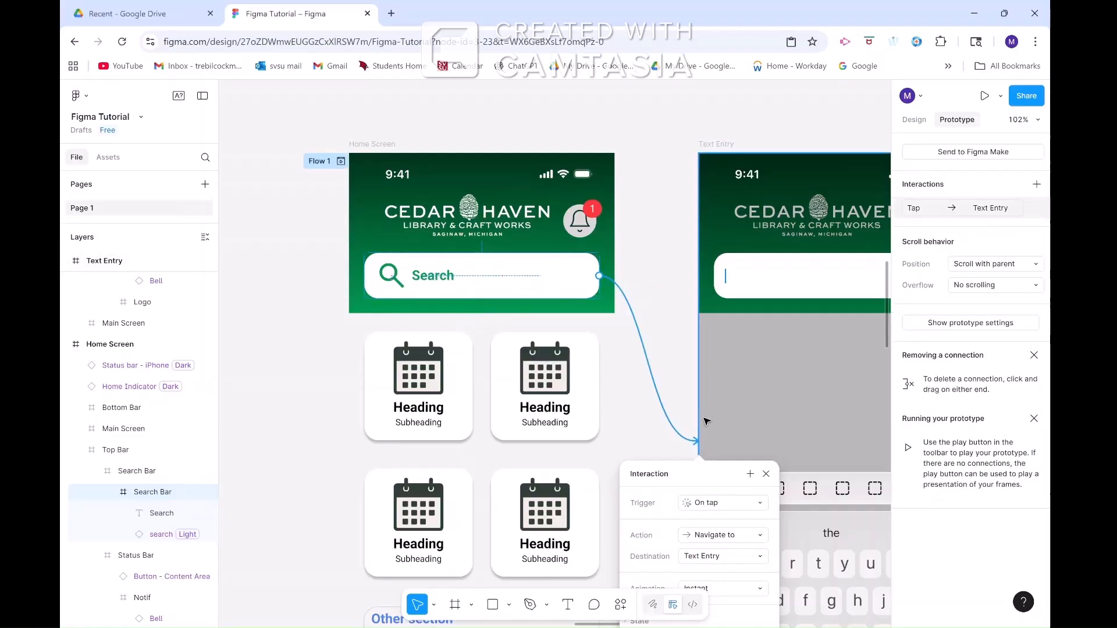
Step: Try Smart animate and Push as the animation for the Search Bar's interaction and close its settings
{"action": "scroll", "coordinate": [705, 419], "scroll_direction": "down", "scroll_amount": 4}
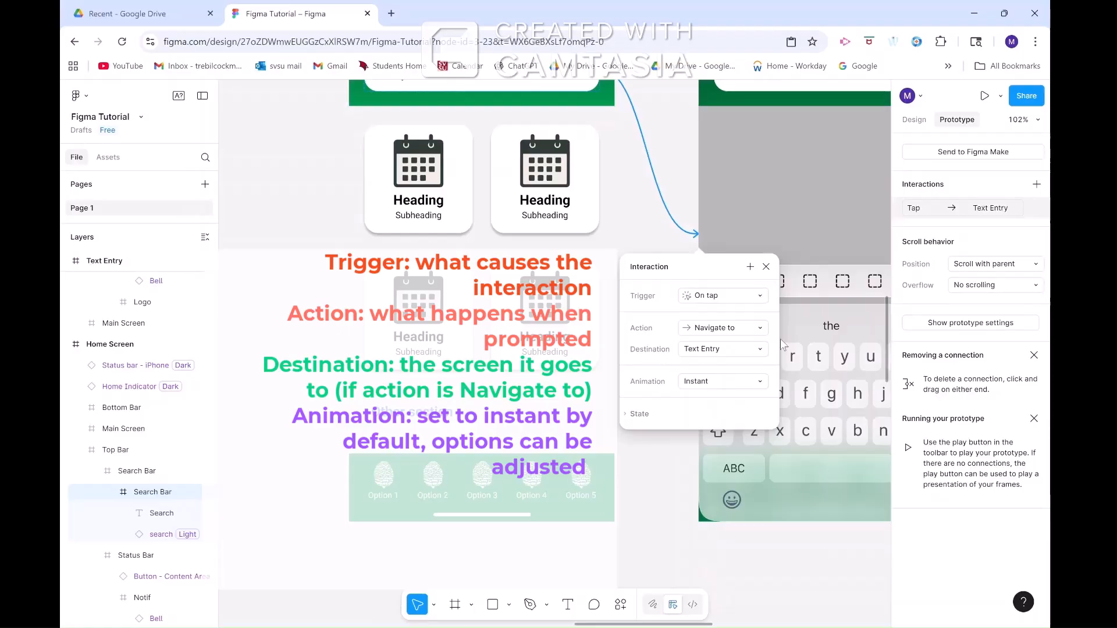
{"action": "left_click", "coordinate": [722, 381]}
{"action": "left_click", "coordinate": [718, 412]}
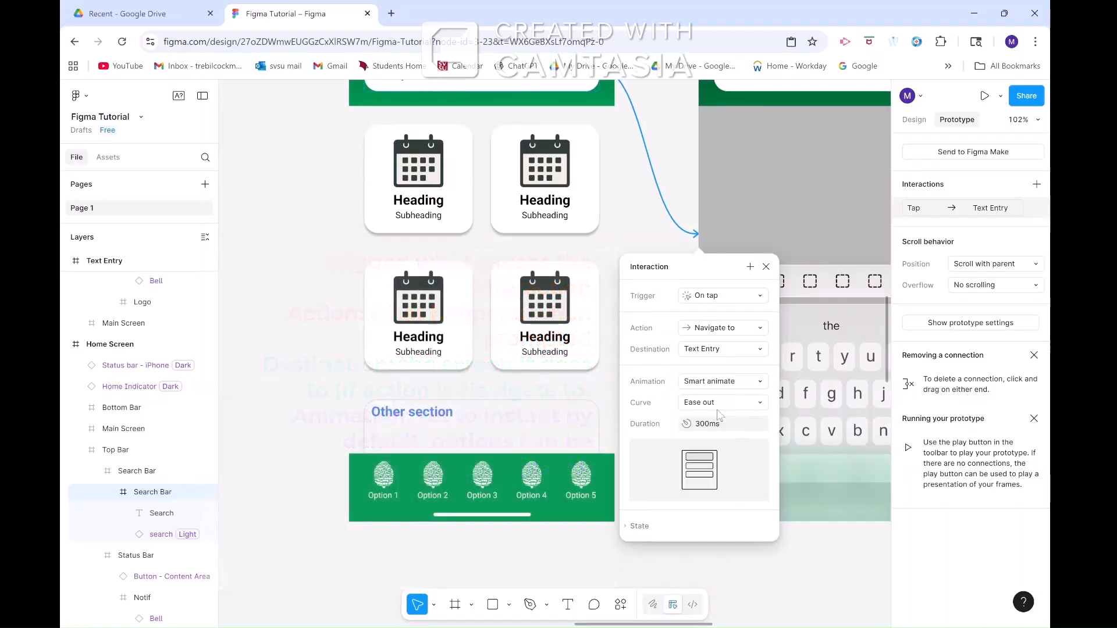
{"action": "left_click", "coordinate": [637, 526]}
{"action": "left_click", "coordinate": [721, 381]}
{"action": "left_click", "coordinate": [709, 437]}
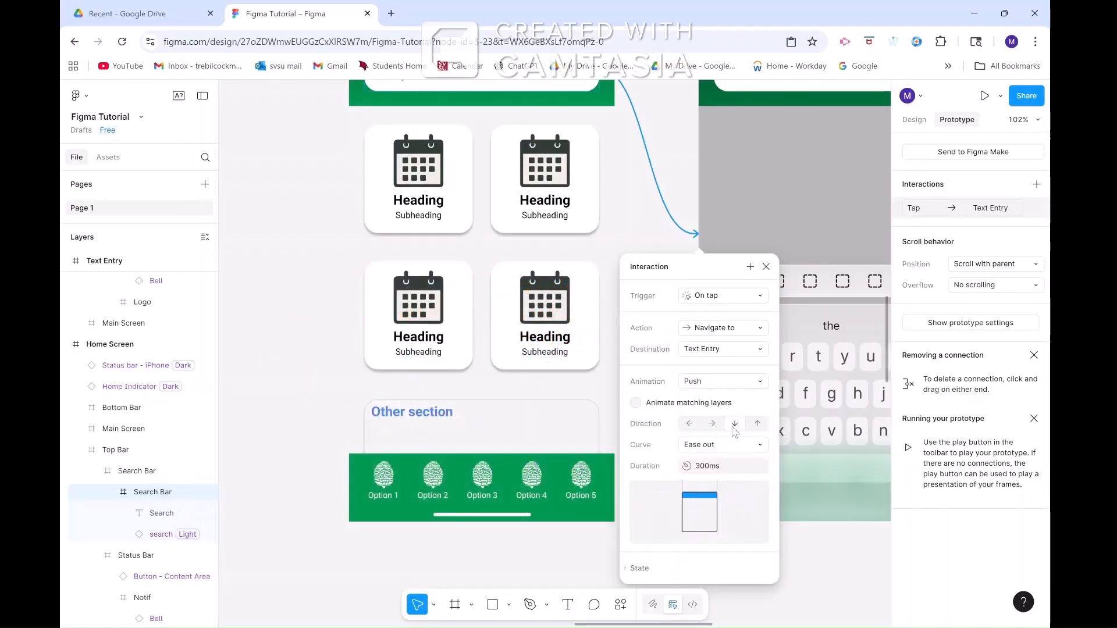
{"action": "left_click", "coordinate": [742, 445]}
{"action": "left_click", "coordinate": [722, 437]}
{"action": "left_click", "coordinate": [661, 212]}
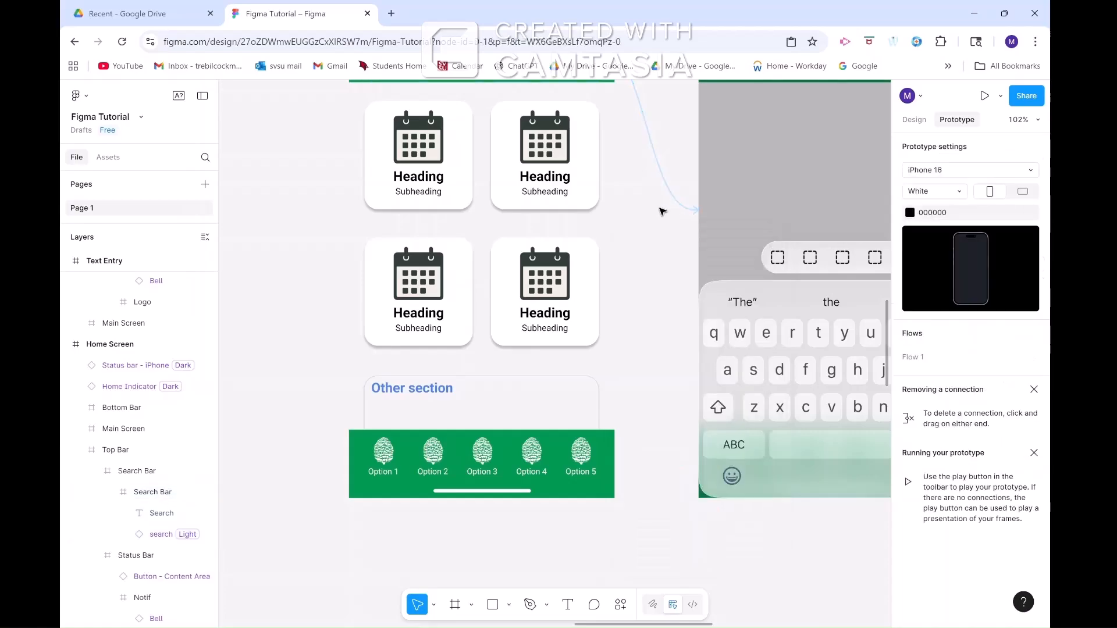
Step: Connect the Text Field on the Text Entry frame back to the Home Screen
{"action": "scroll", "coordinate": [663, 212], "scroll_direction": "right", "scroll_amount": 3}
{"action": "scroll", "coordinate": [731, 378], "scroll_direction": "up", "scroll_amount": 5}
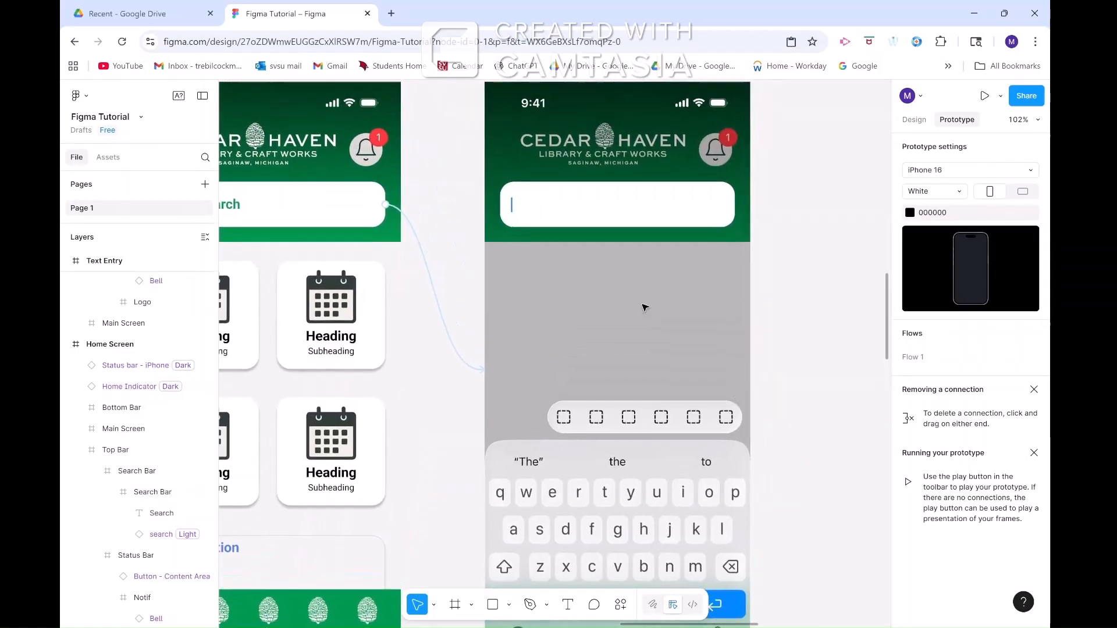
{"action": "left_click", "coordinate": [569, 224]}
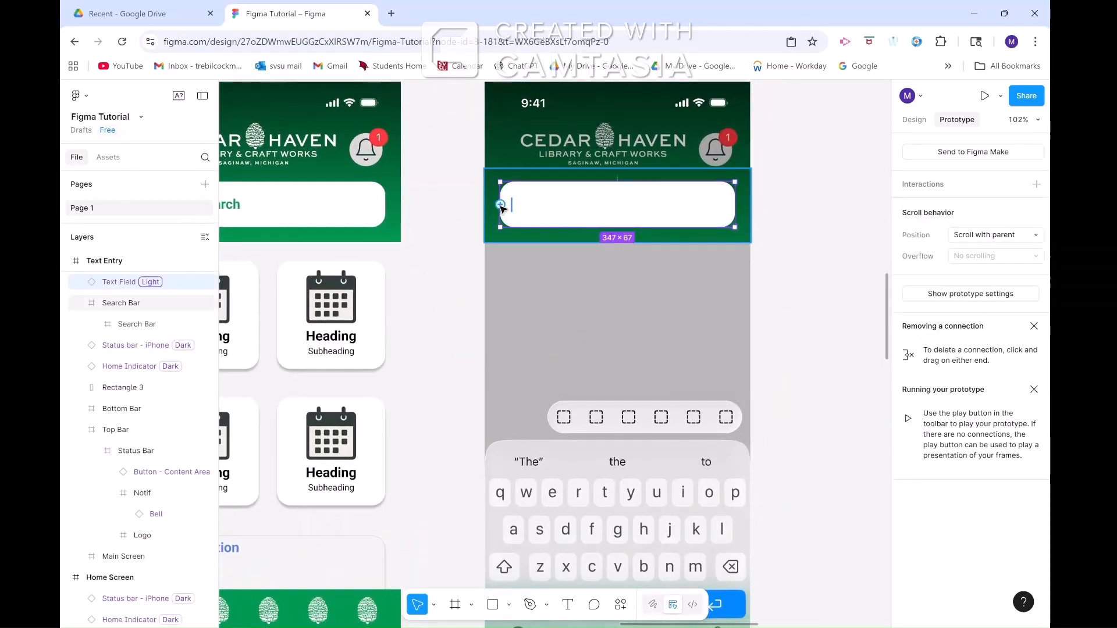
{"action": "left_click_drag", "start_coordinate": [424, 210], "coordinate": [399, 349]}
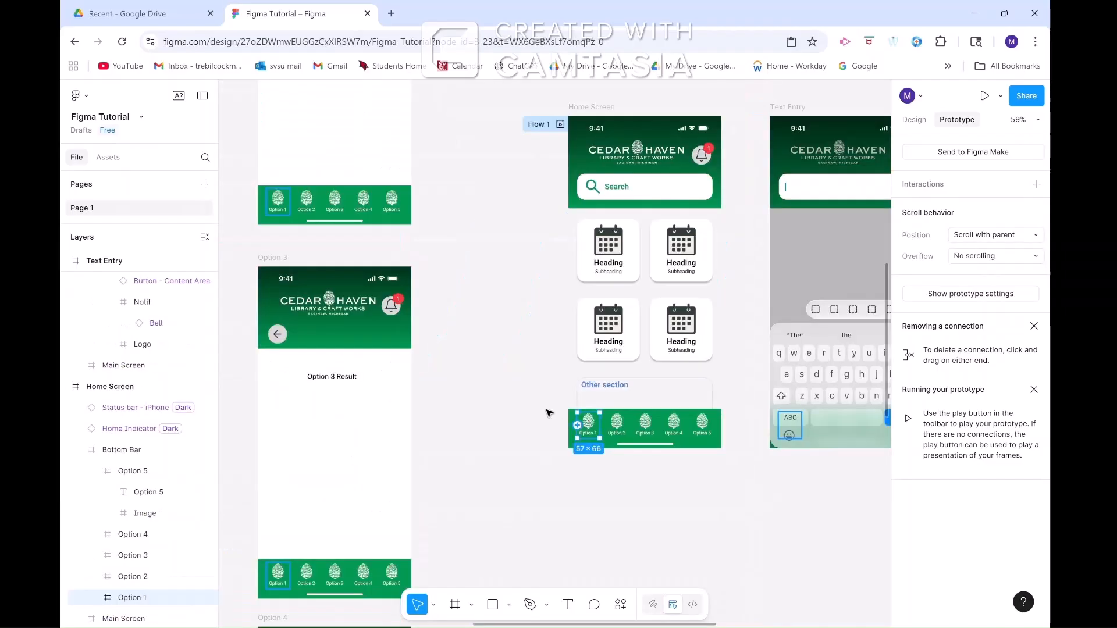
Step: Link the Home Screen's Option 1 button to the Option 1 frame and that frame's back button to the Home Screen
{"action": "left_click_drag", "start_coordinate": [433, 189], "coordinate": [407, 462]}
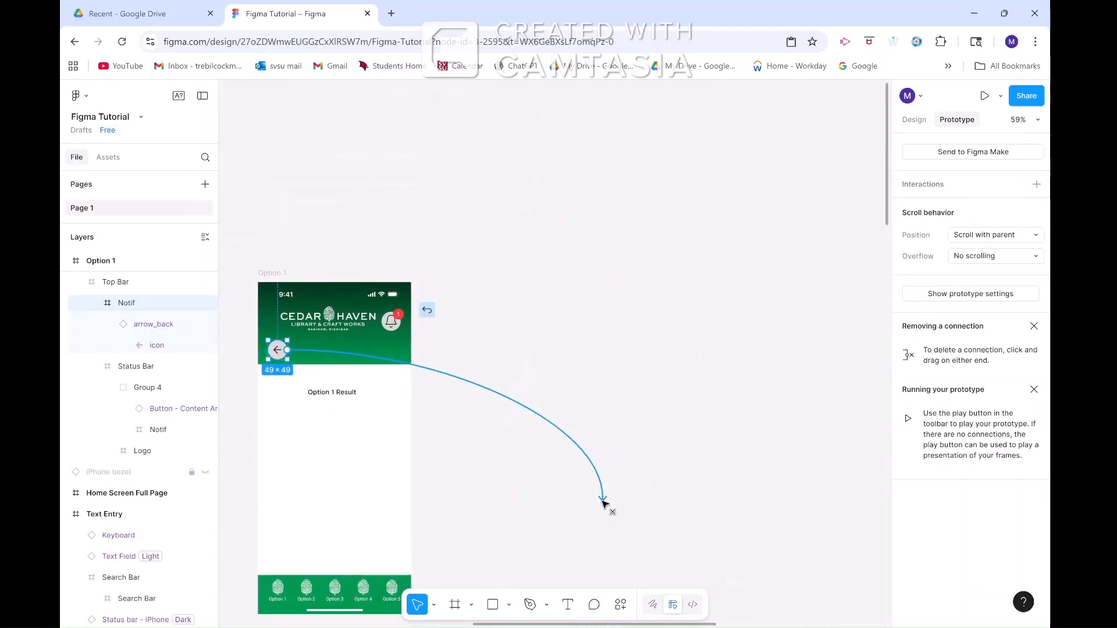
{"action": "left_click_drag", "start_coordinate": [603, 504], "coordinate": [645, 489]}
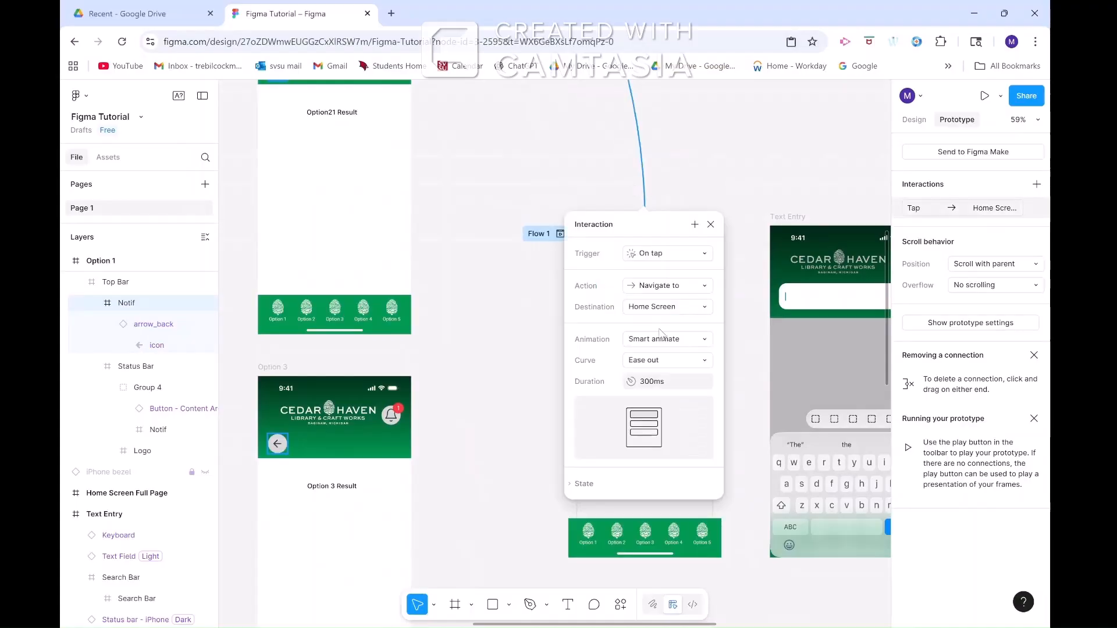
{"action": "left_click", "coordinate": [712, 258]}
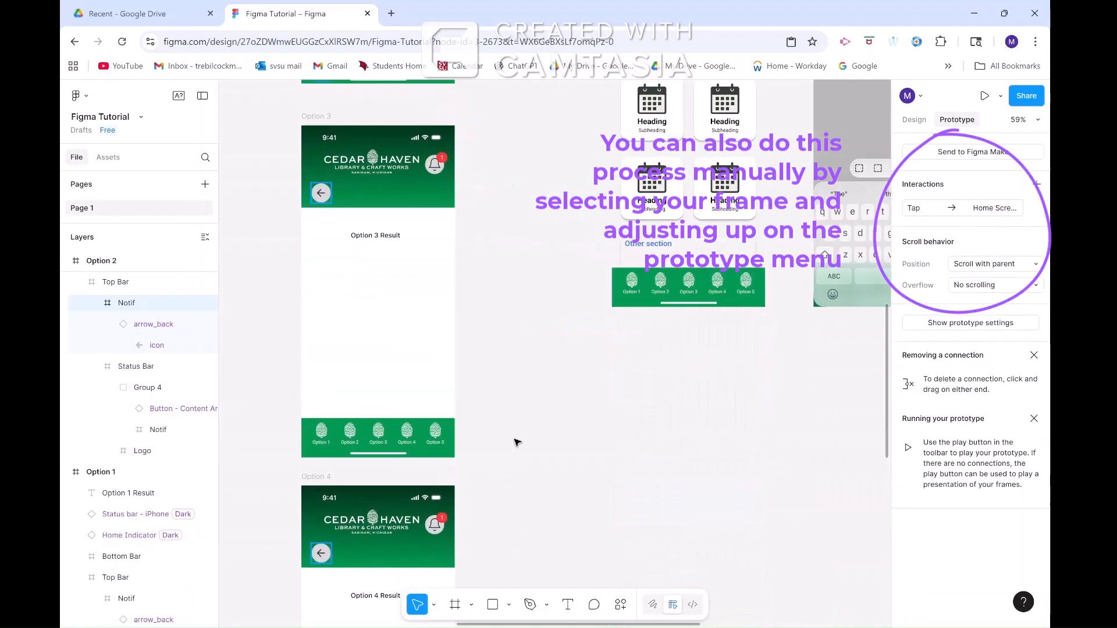
Step: Link the Home Screen's remaining option buttons, including Option 3 and Option 5, to their frames and those frames' back buttons to the Home Screen
{"action": "left_click_drag", "start_coordinate": [679, 285], "coordinate": [554, 381]}
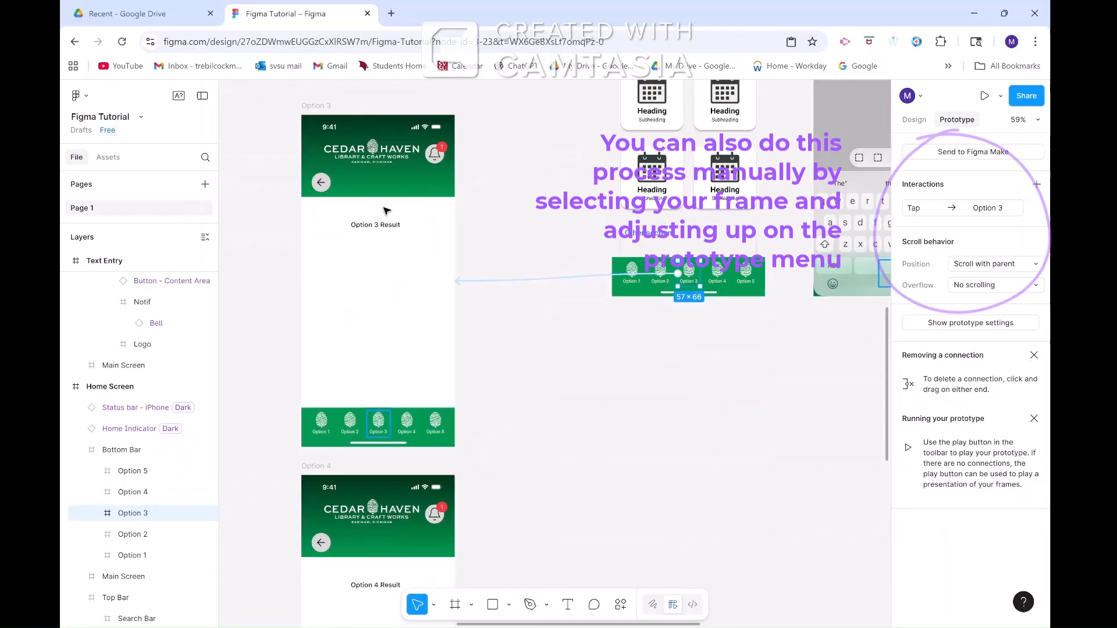
{"action": "left_click", "coordinate": [321, 183]}
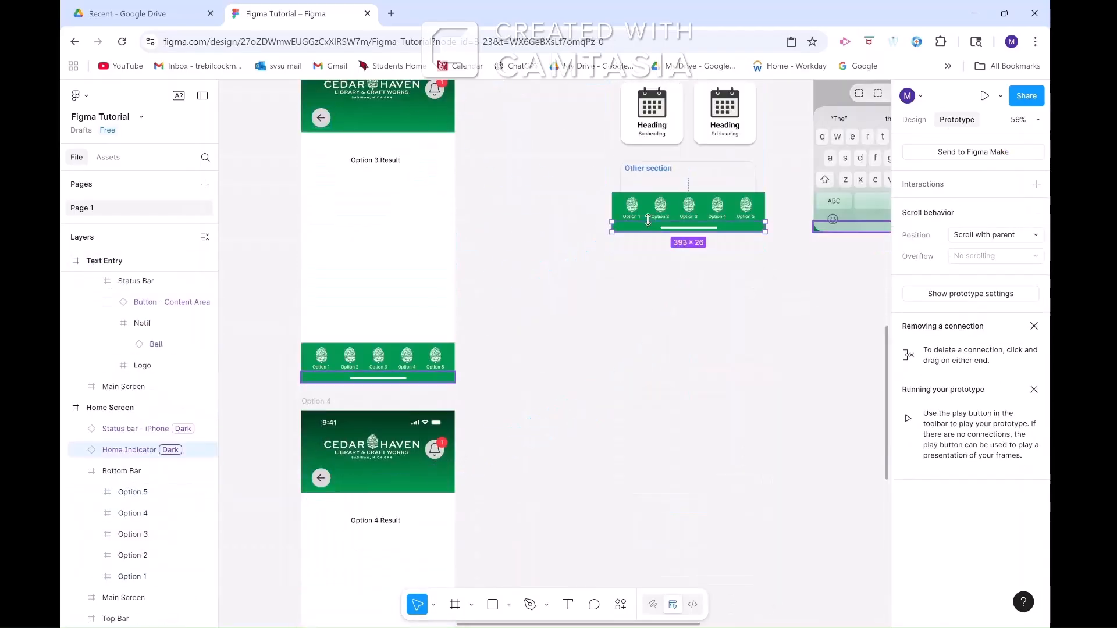
{"action": "left_click_drag", "start_coordinate": [751, 221], "coordinate": [531, 536]}
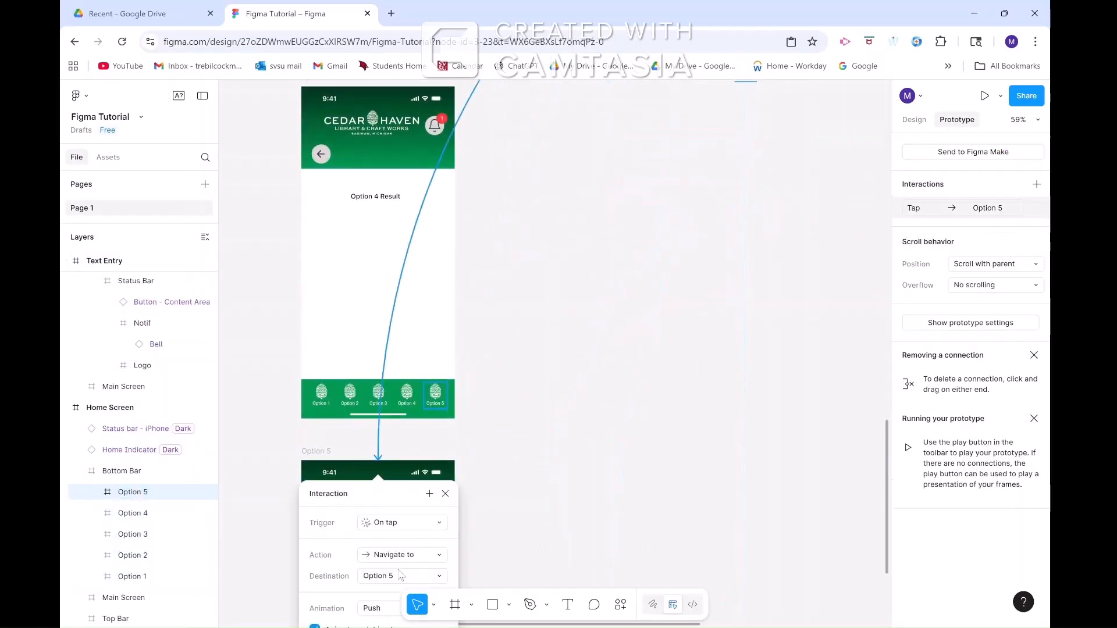
{"action": "left_click", "coordinate": [321, 223]}
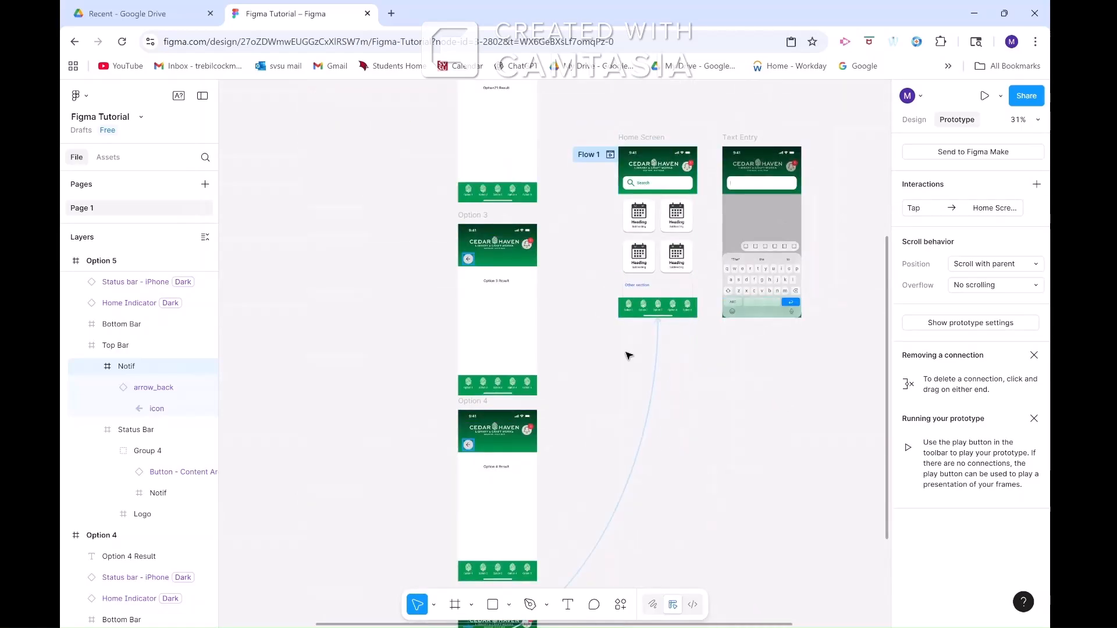
Step: Play Flow 1 and test the search bar's link to the Text Entry screen and back
{"action": "left_click", "coordinate": [610, 155]}
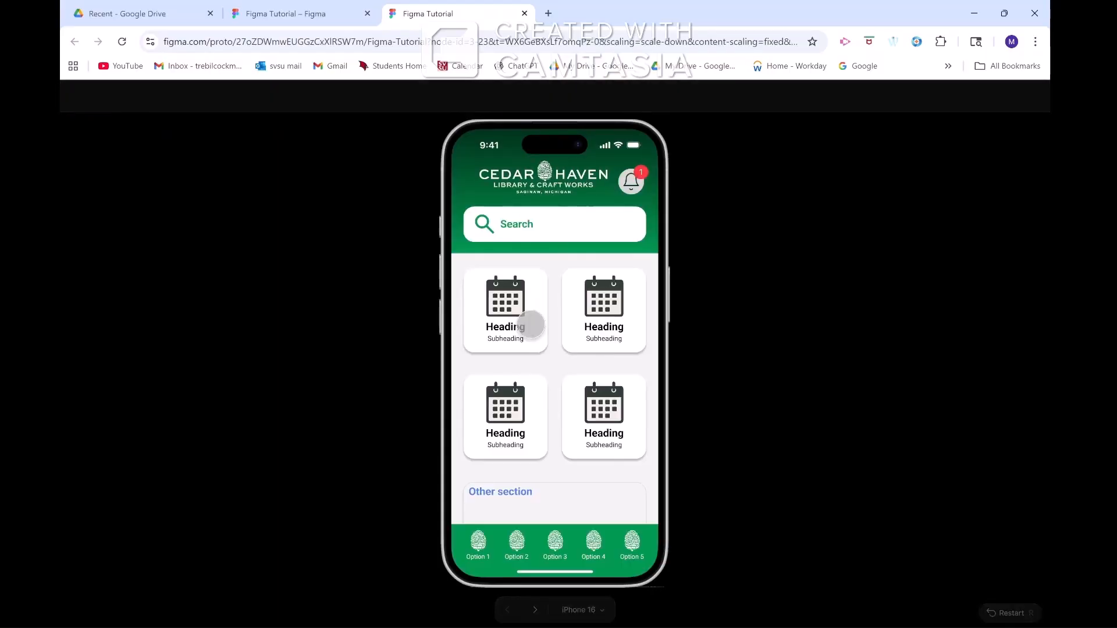
{"action": "left_click", "coordinate": [485, 225]}
{"action": "left_click", "coordinate": [487, 227]}
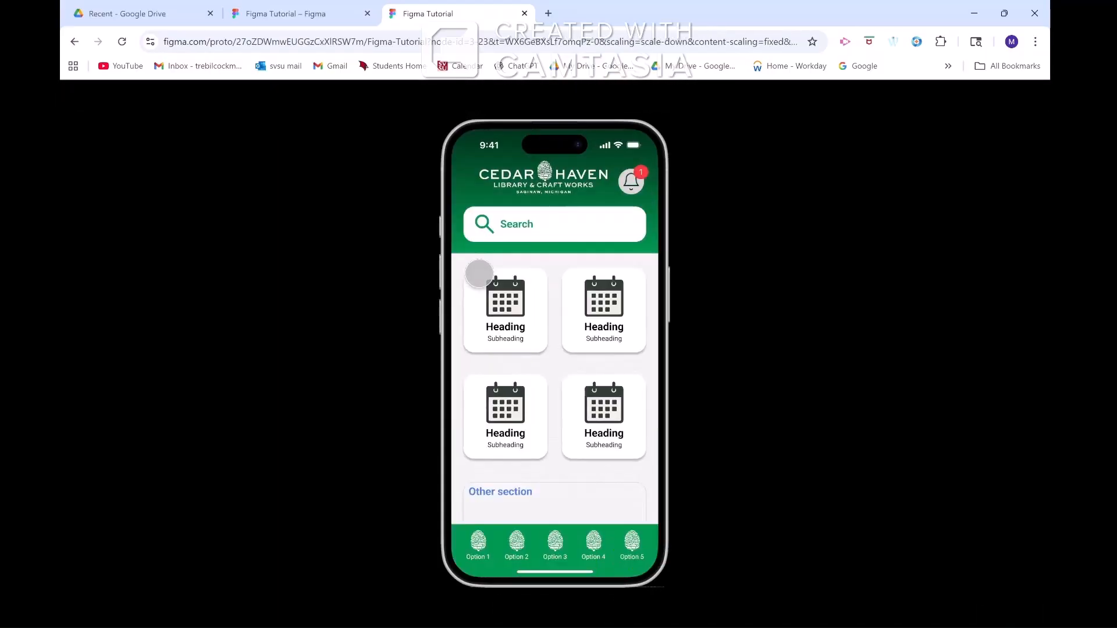
{"action": "left_click", "coordinate": [502, 227]}
{"action": "left_click", "coordinate": [499, 226]}
Step: Test the Option 1 to Option 5 buttons with their back buttons in the prototype, ending with the search bar
{"action": "left_click", "coordinate": [479, 527]}
{"action": "left_click", "coordinate": [478, 222]}
{"action": "left_click", "coordinate": [518, 543]}
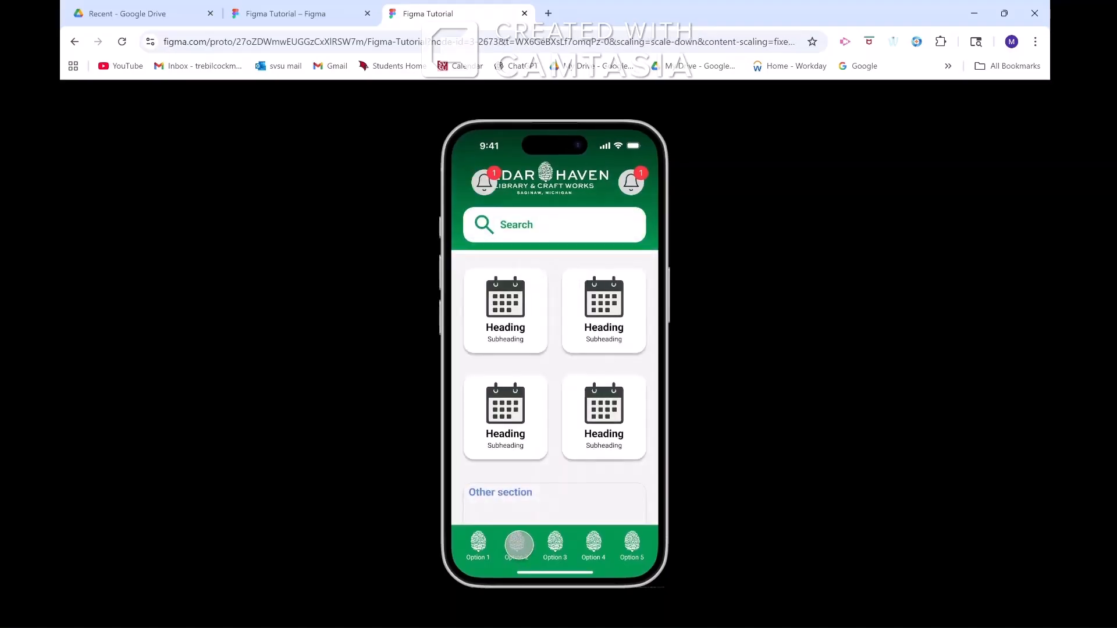
{"action": "left_click", "coordinate": [478, 222]}
{"action": "left_click", "coordinate": [555, 544]}
{"action": "left_click", "coordinate": [470, 225]}
{"action": "left_click", "coordinate": [597, 544]}
{"action": "left_click", "coordinate": [477, 223]}
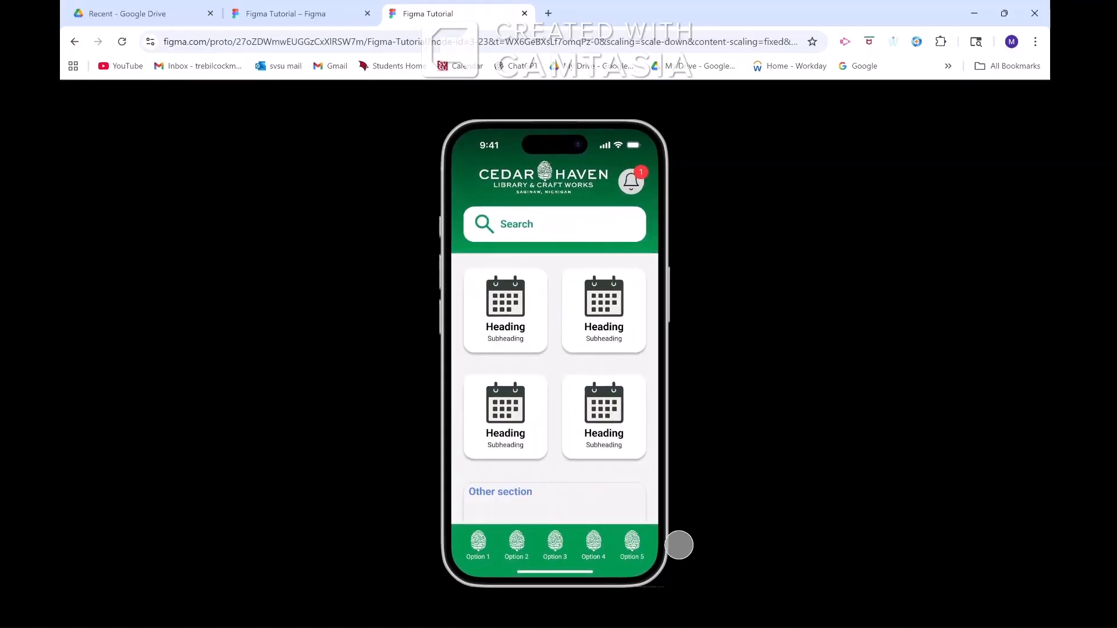
{"action": "left_click", "coordinate": [635, 544]}
{"action": "left_click", "coordinate": [477, 221]}
{"action": "left_click", "coordinate": [522, 229]}
{"action": "left_click", "coordinate": [523, 228]}
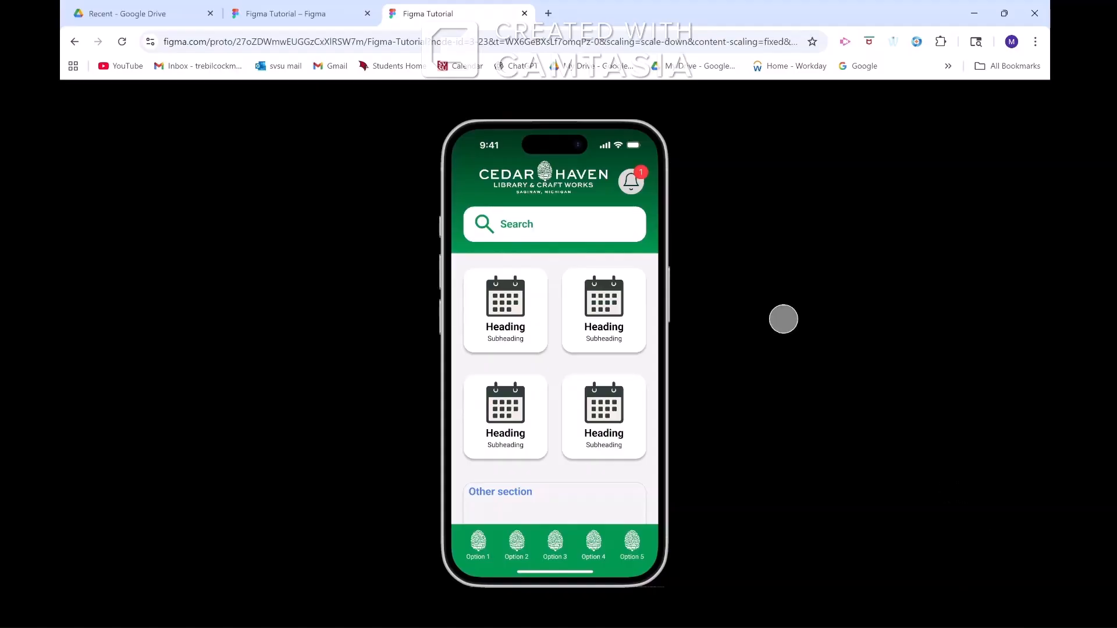
Step: View the prototype's sharing options and return to the design file
{"action": "left_click", "coordinate": [809, 303]}
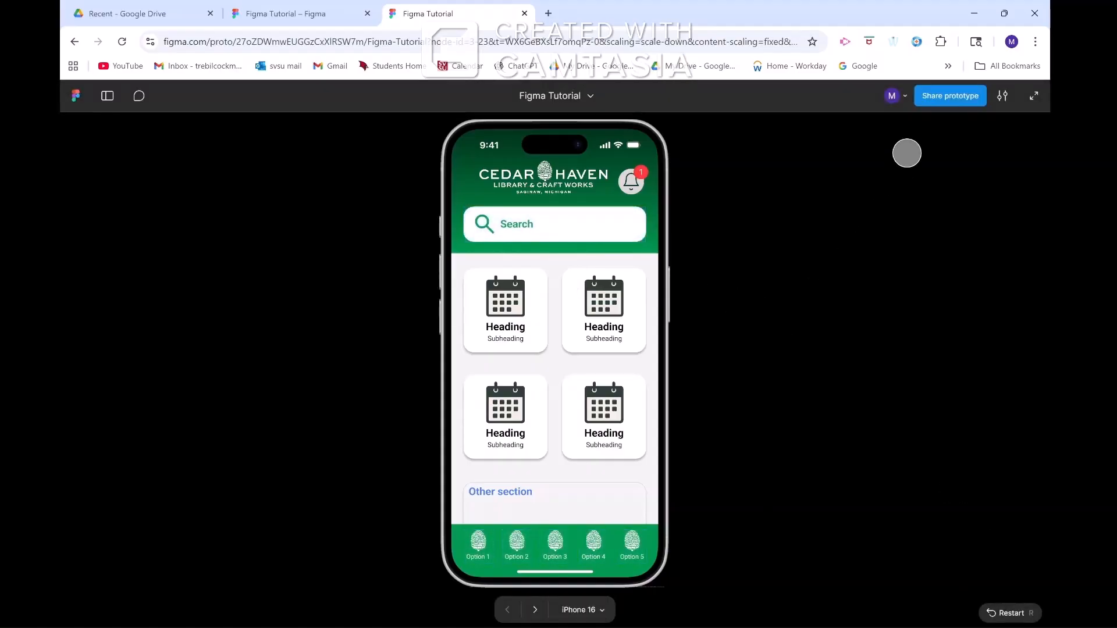
{"action": "left_click", "coordinate": [947, 98]}
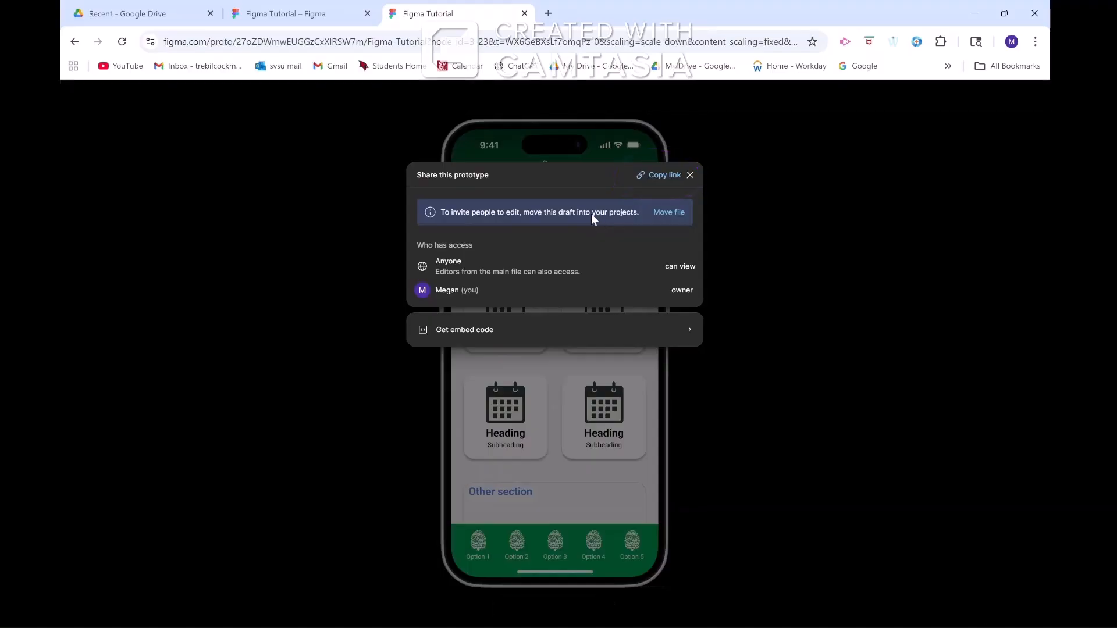
{"action": "left_click", "coordinate": [286, 14]}
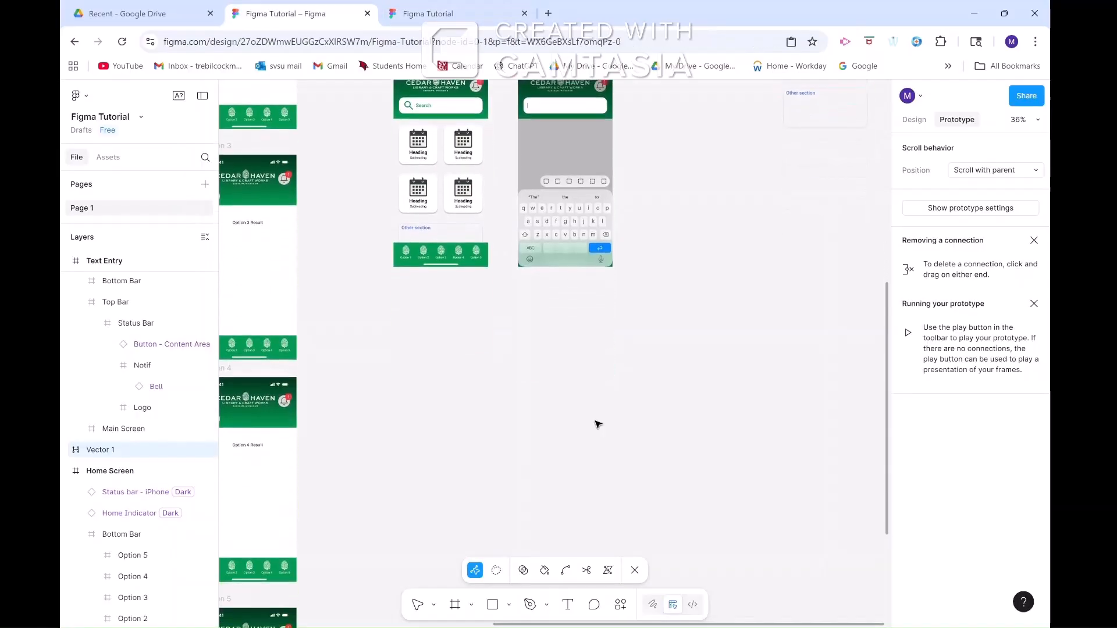
Step: Add the text Thanks for Watching!!! in a box about 1190 × 491 below the Home Screen and Text Entry frames
{"action": "left_click", "coordinate": [569, 605]}
{"action": "left_click_drag", "start_coordinate": [432, 295], "coordinate": [637, 388]}
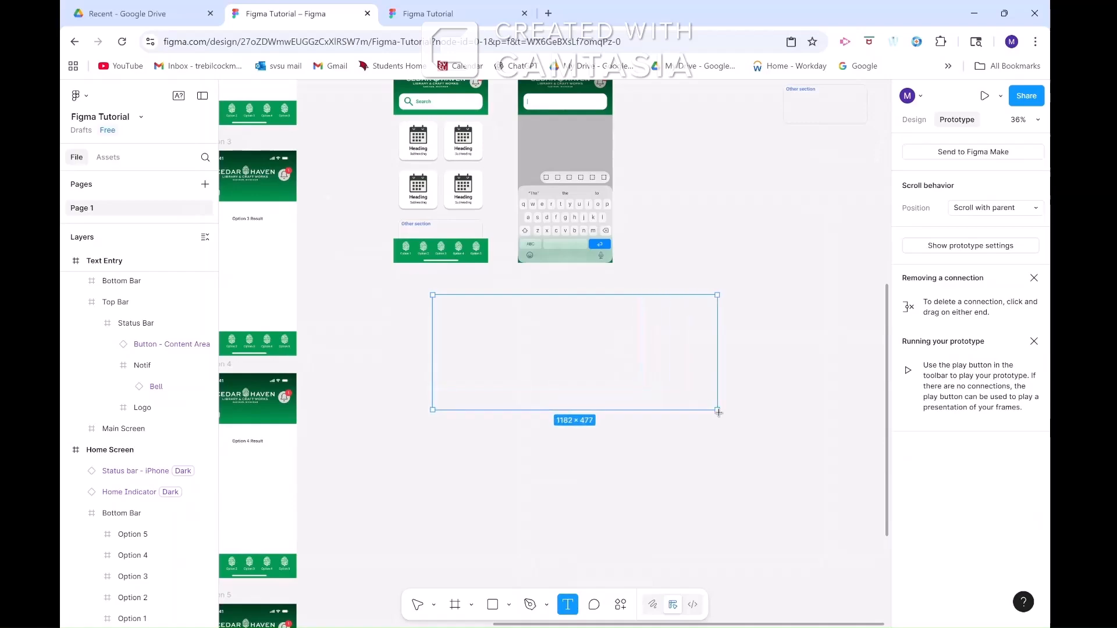
{"action": "left_click_drag", "start_coordinate": [718, 412], "coordinate": [721, 414]}
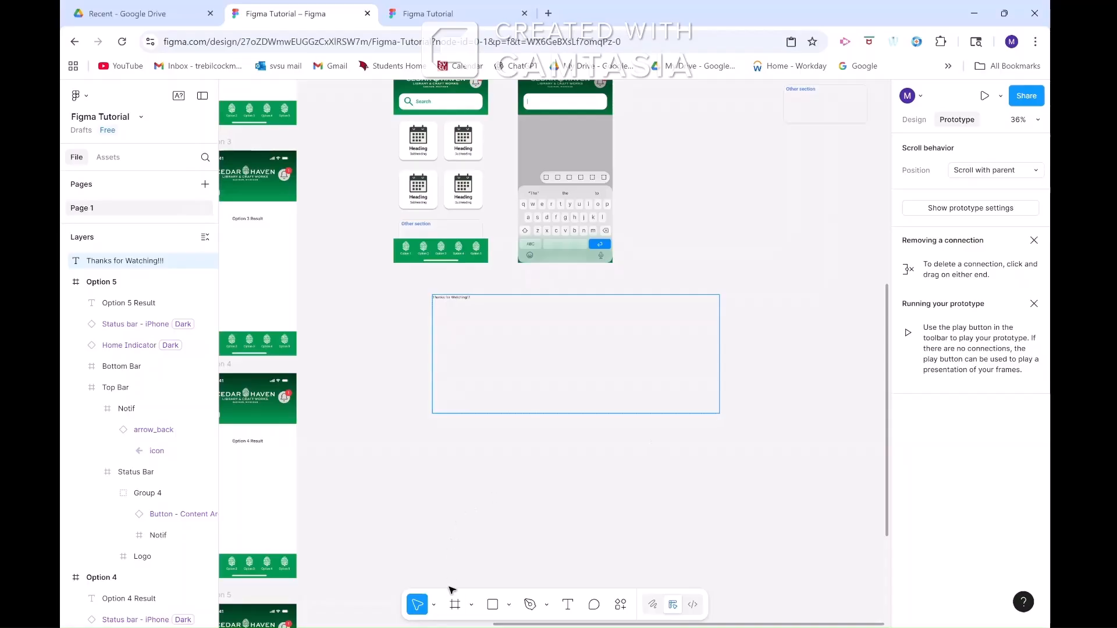
{"action": "key", "text": "Escape"}
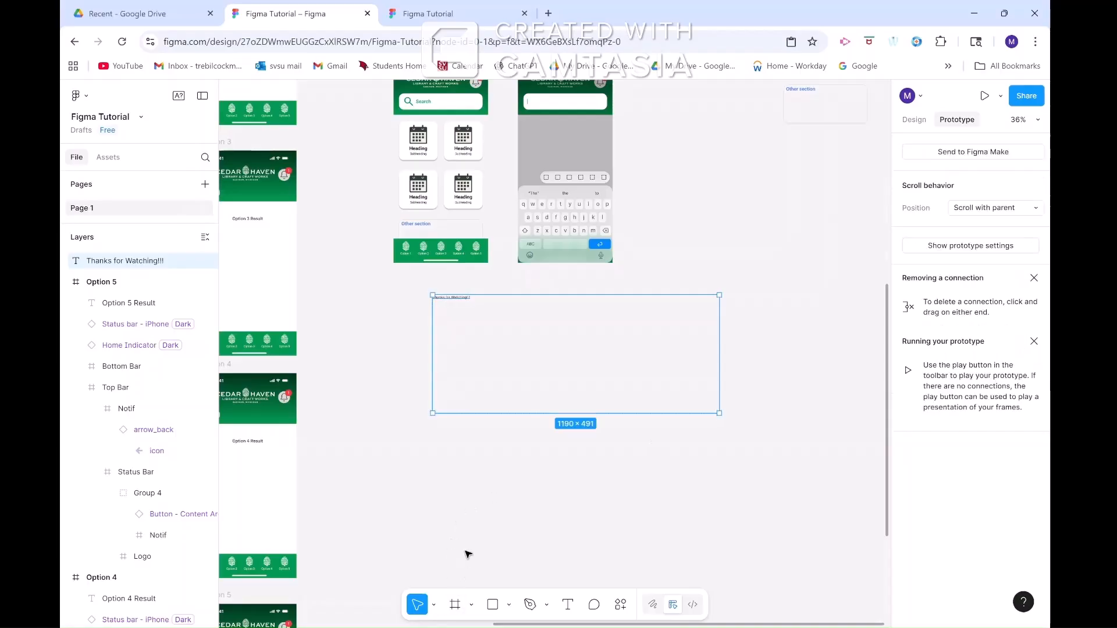
Step: Examine the design properties of the Thanks for Watching!!! text and view it up close
{"action": "left_click", "coordinate": [914, 121]}
{"action": "scroll", "coordinate": [989, 486], "scroll_direction": "down", "scroll_amount": 2}
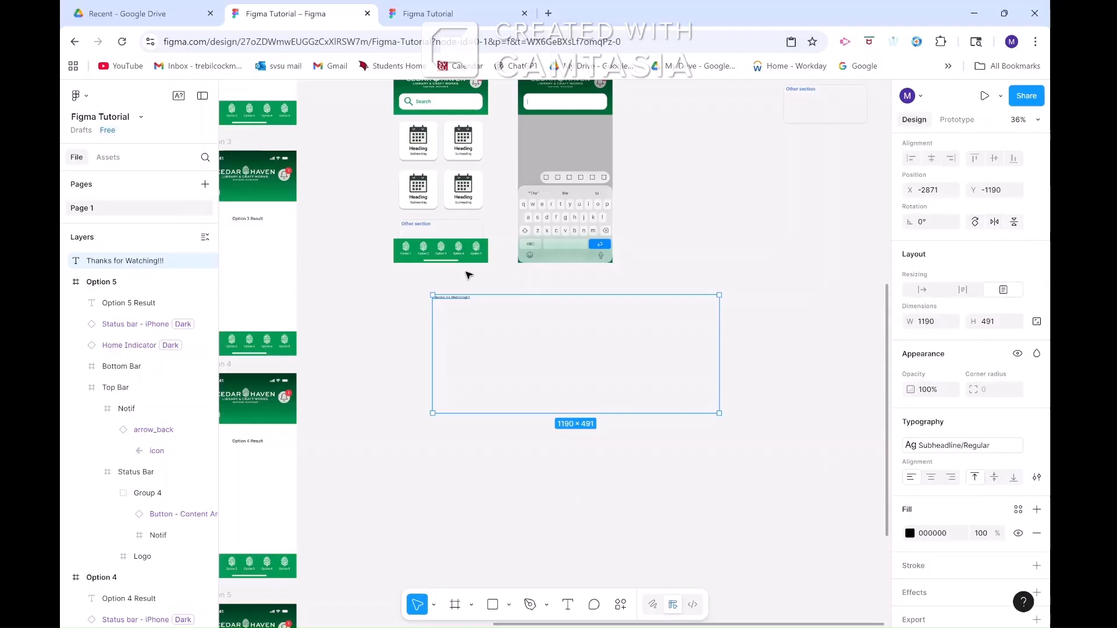
{"action": "scroll", "coordinate": [474, 282], "scroll_direction": "up", "scroll_amount": 5}
{"action": "scroll", "coordinate": [474, 282], "scroll_direction": "up", "scroll_amount": 4}
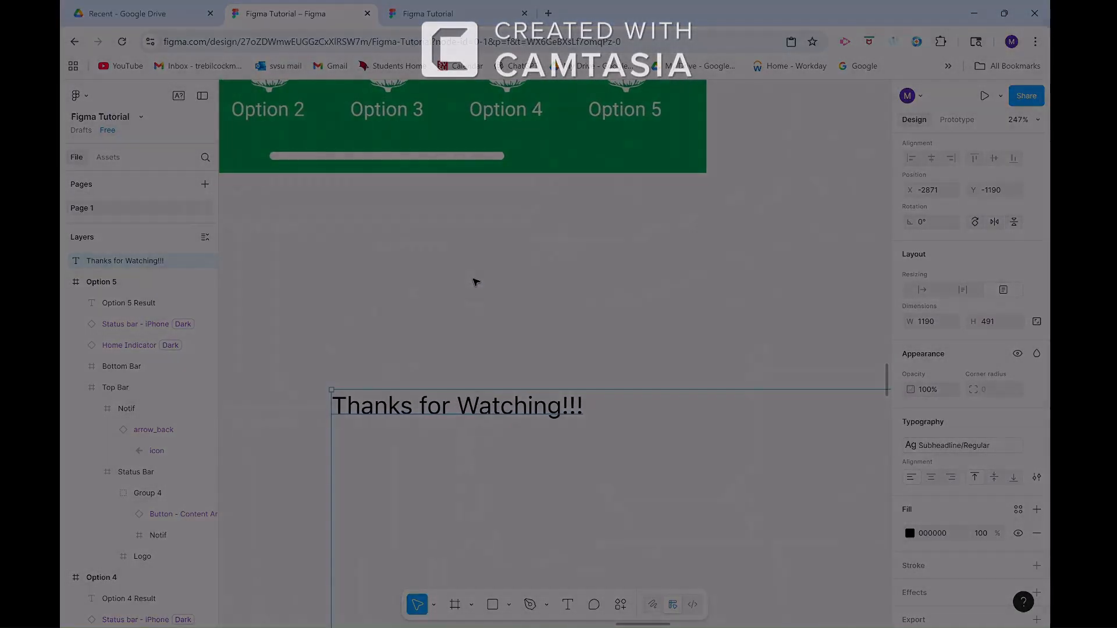
{"action": "scroll", "coordinate": [474, 282], "scroll_direction": "down", "scroll_amount": 6}
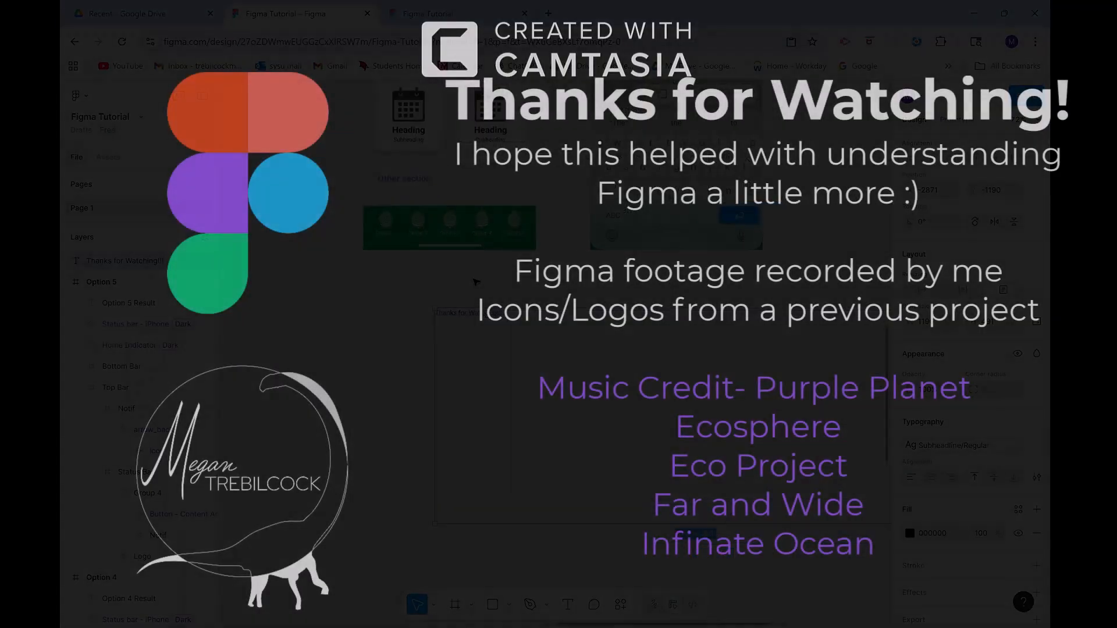